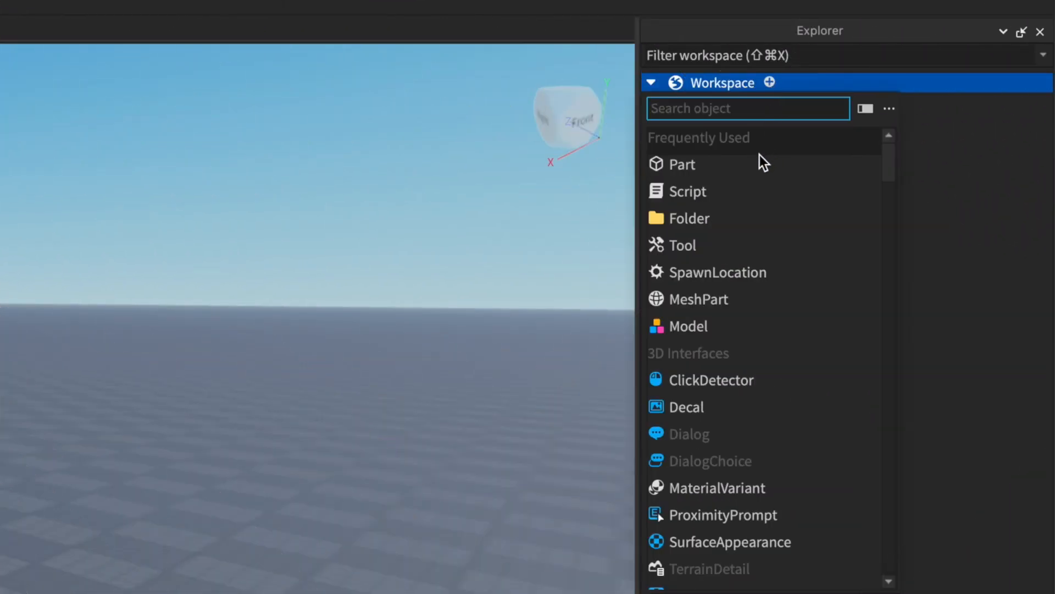
Insert a part into the Workspace and set the move snapping increment to 0.2 studs.
{"action": "left_click", "coordinate": [755, 162]}
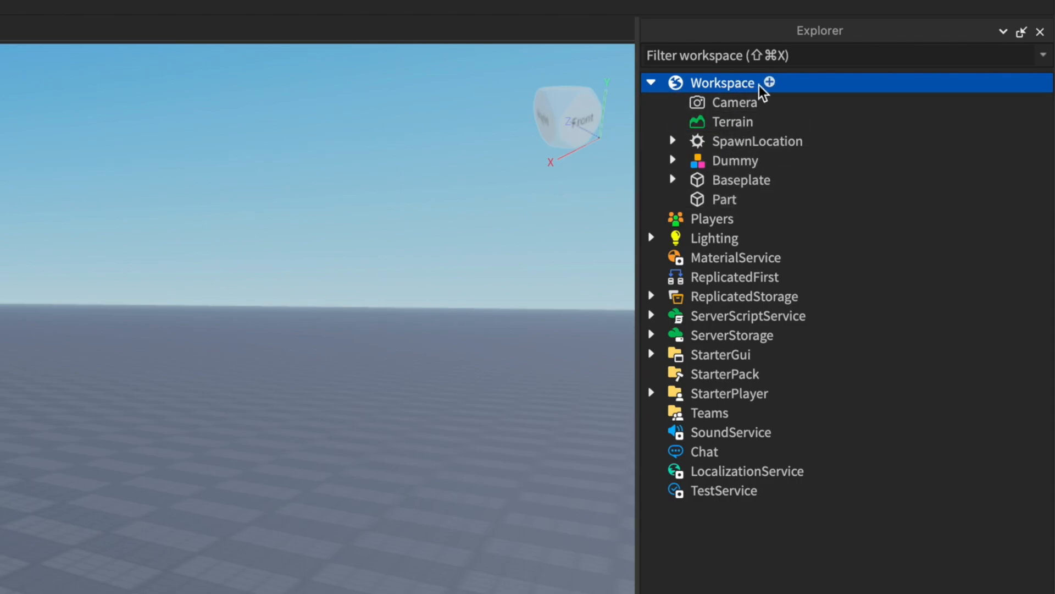
{"action": "left_click", "coordinate": [728, 197]}
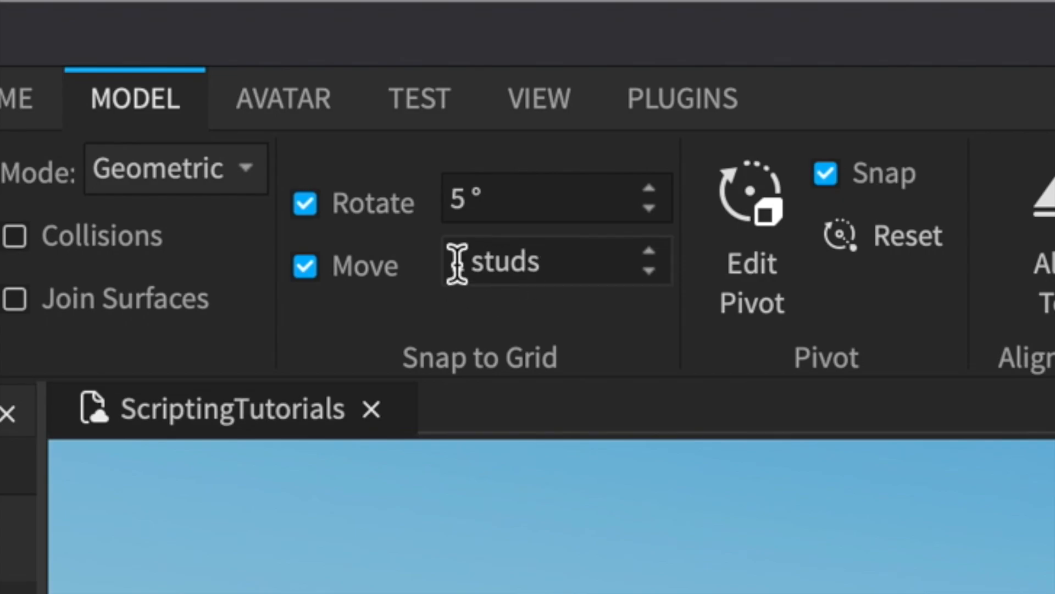
{"action": "left_click", "coordinate": [473, 261]}
{"action": "left_click_drag", "start_coordinate": [518, 375], "coordinate": [408, 286]}
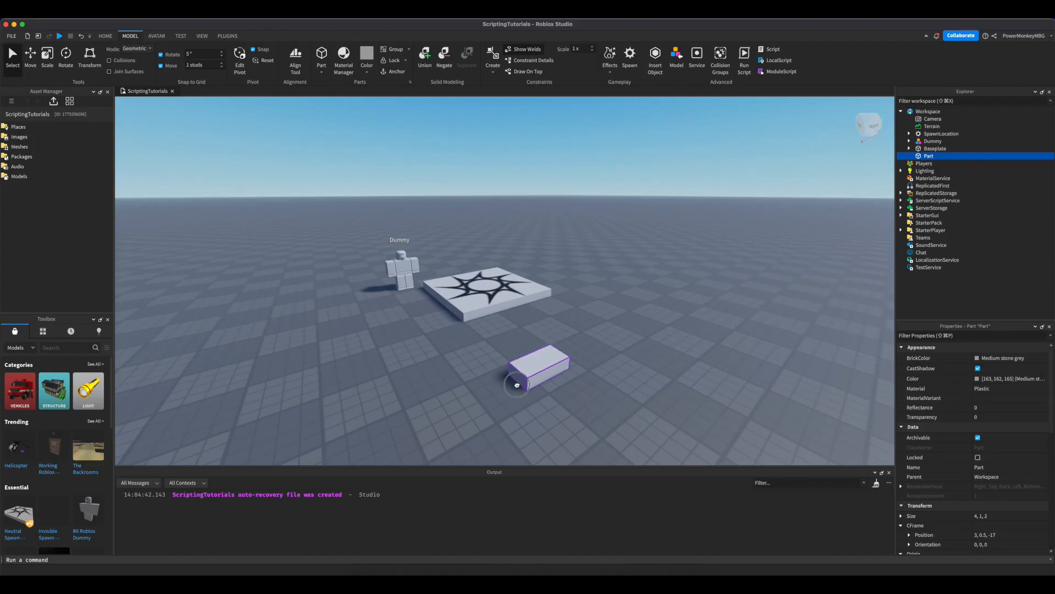
{"action": "left_click", "coordinate": [544, 297]}
{"action": "type", "text": ".2"}
Place the part beside the Dummy and scale its thickness down so its size is 4, 1, 0.6.
{"action": "left_click", "coordinate": [503, 362]}
{"action": "left_click_drag", "start_coordinate": [503, 362], "coordinate": [466, 363]}
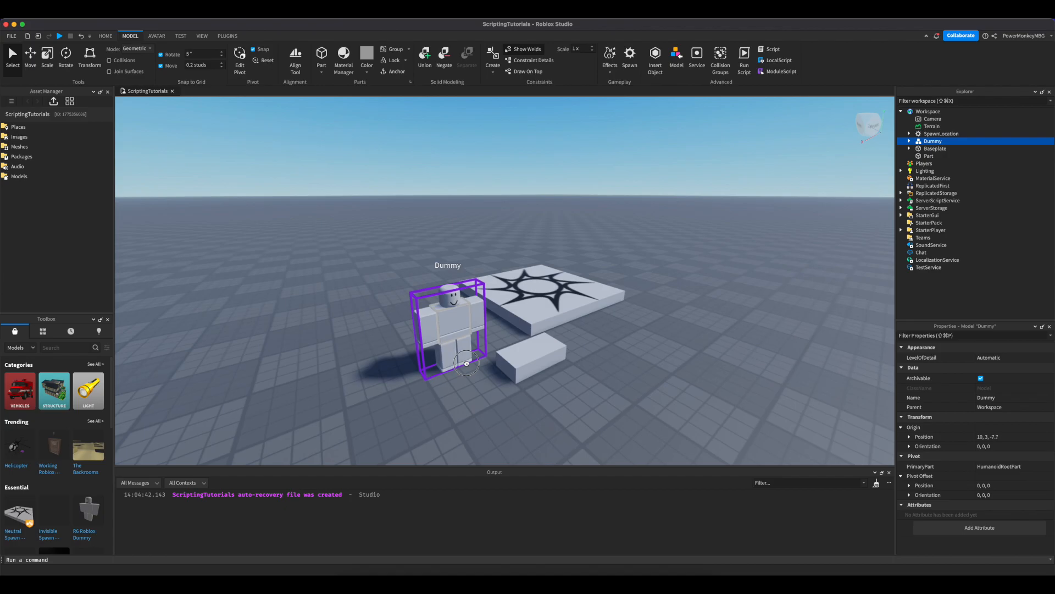
{"action": "left_click", "coordinate": [528, 358]}
{"action": "scroll", "coordinate": [598, 388], "scroll_direction": "up", "scroll_amount": 3}
{"action": "key", "text": "super+2"}
{"action": "key", "text": "super+3"}
{"action": "mouse_move", "coordinate": [566, 403]}
{"action": "left_mouse_down"}
{"action": "mouse_move", "coordinate": [545, 393]}
{"action": "mouse_move", "coordinate": [554, 404]}
{"action": "left_mouse_up"}
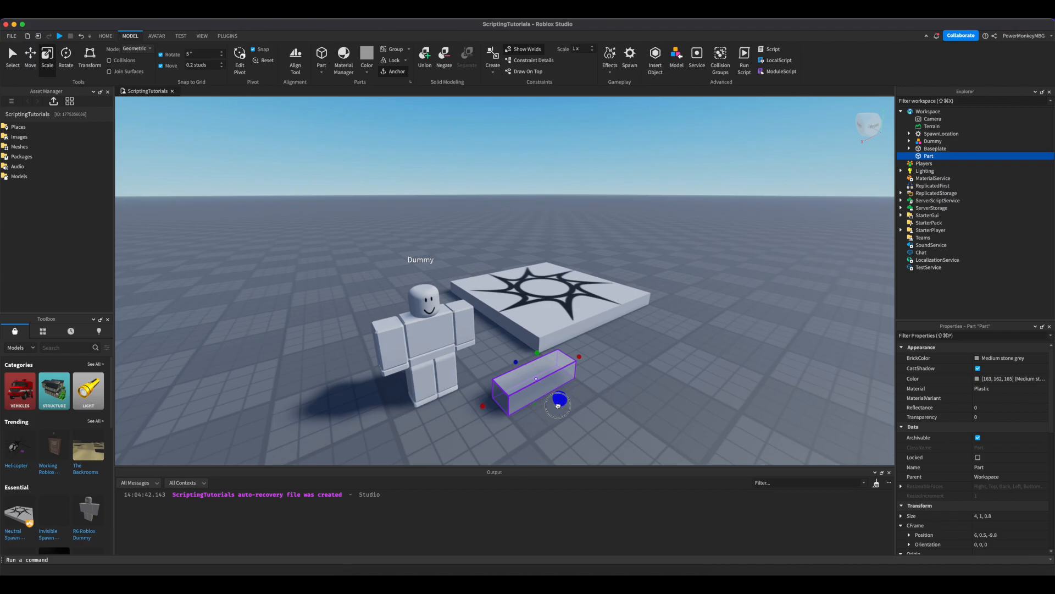
{"action": "left_click_drag", "start_coordinate": [558, 406], "coordinate": [551, 356]}
{"action": "key", "text": "super+2"}
{"action": "key", "text": "super+3"}
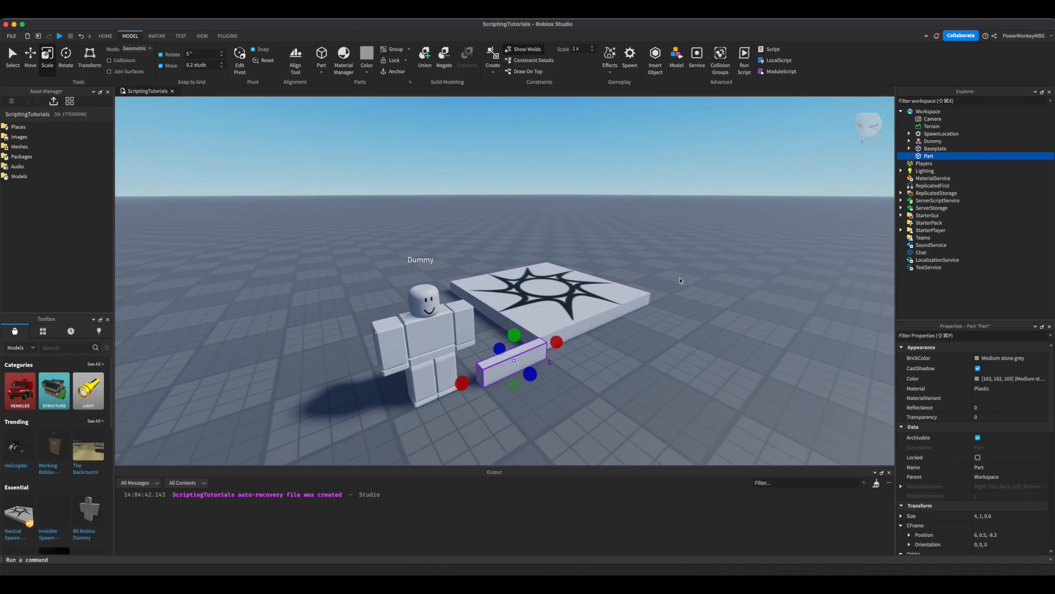
Group the part as a model and rename the model ConveyorBelt.
{"action": "key", "text": "super+g"}
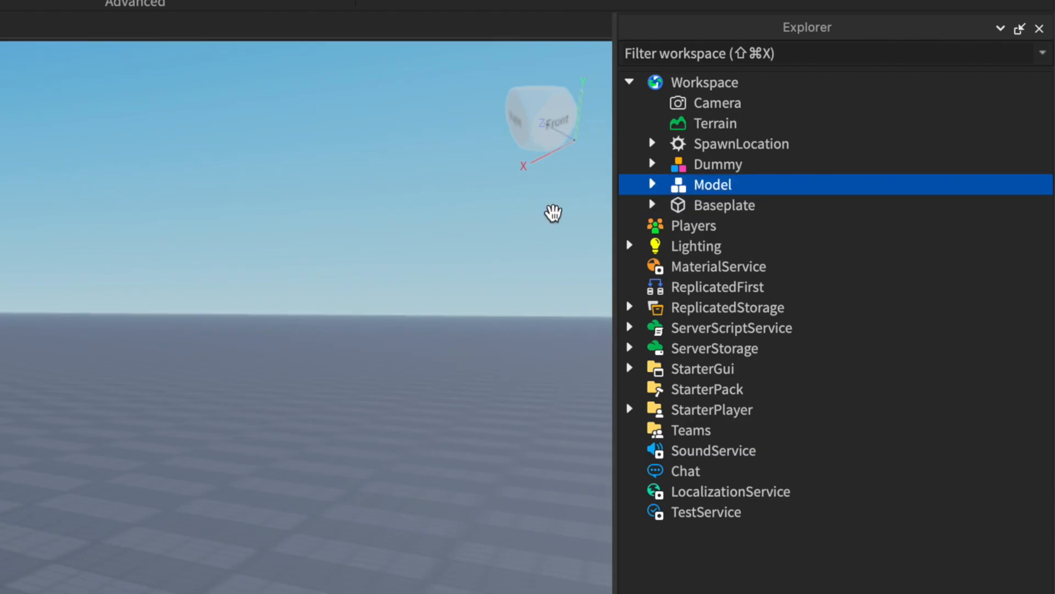
{"action": "right_click", "coordinate": [707, 190]}
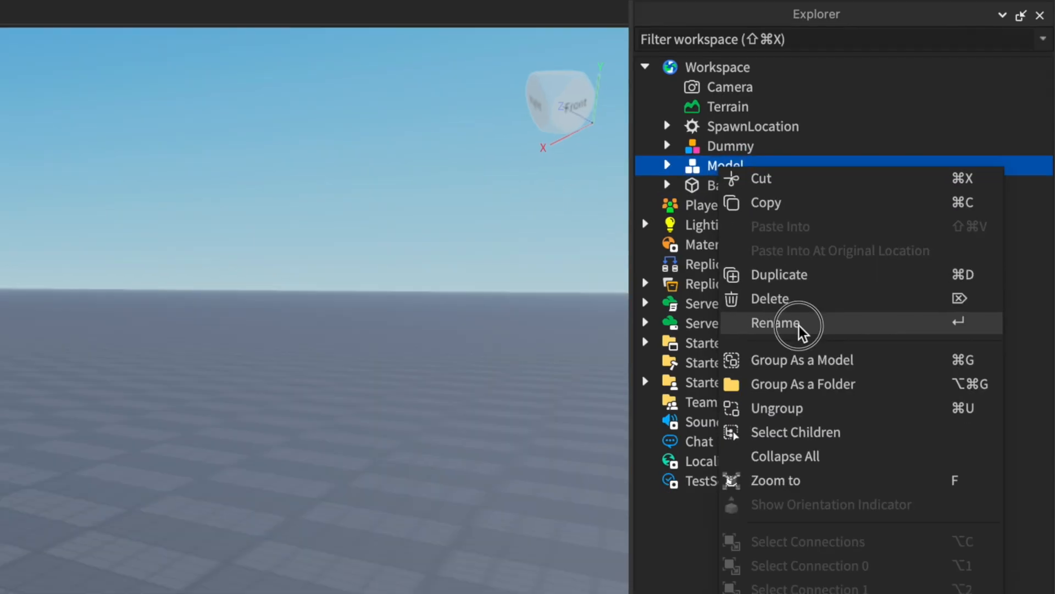
{"action": "left_click", "coordinate": [789, 349]}
{"action": "type", "text": "ConveyorBelt"}
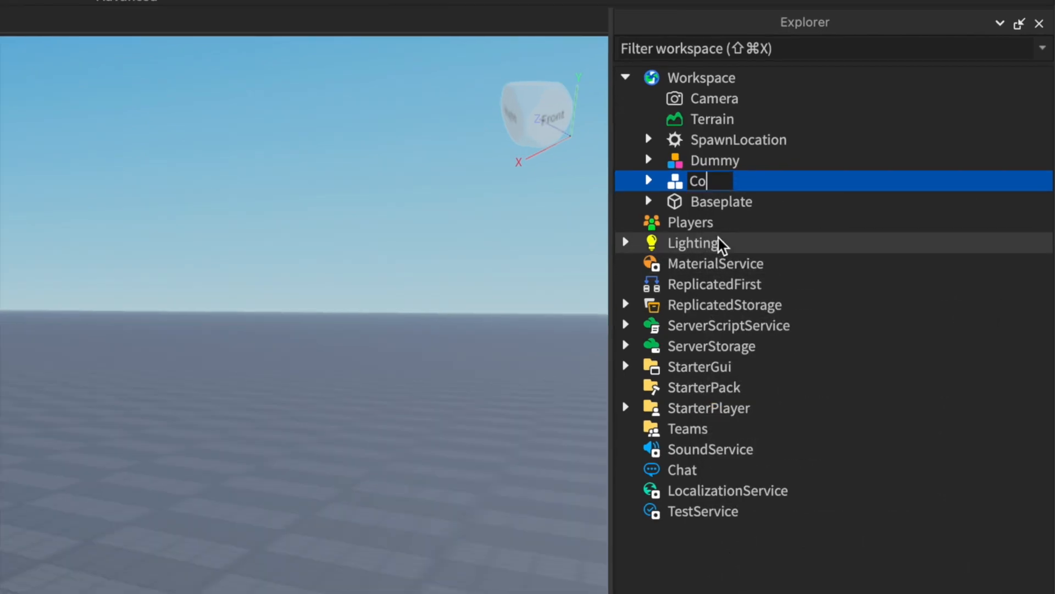
{"action": "key", "text": "Return"}
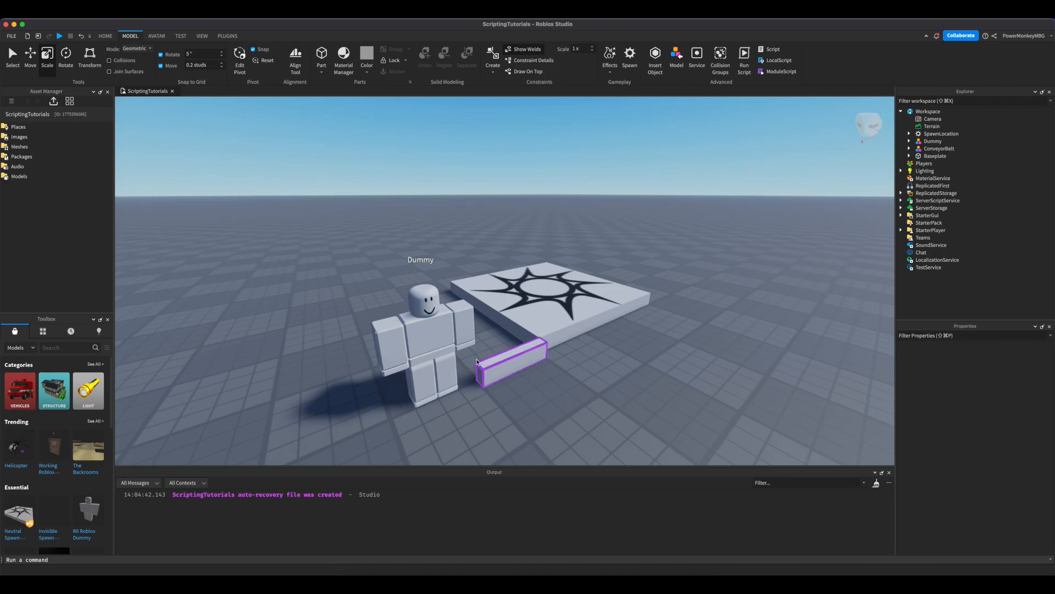
Try moving the whole ConveyorBelt model in the viewport and put it back where it was.
{"action": "left_click", "coordinate": [512, 365]}
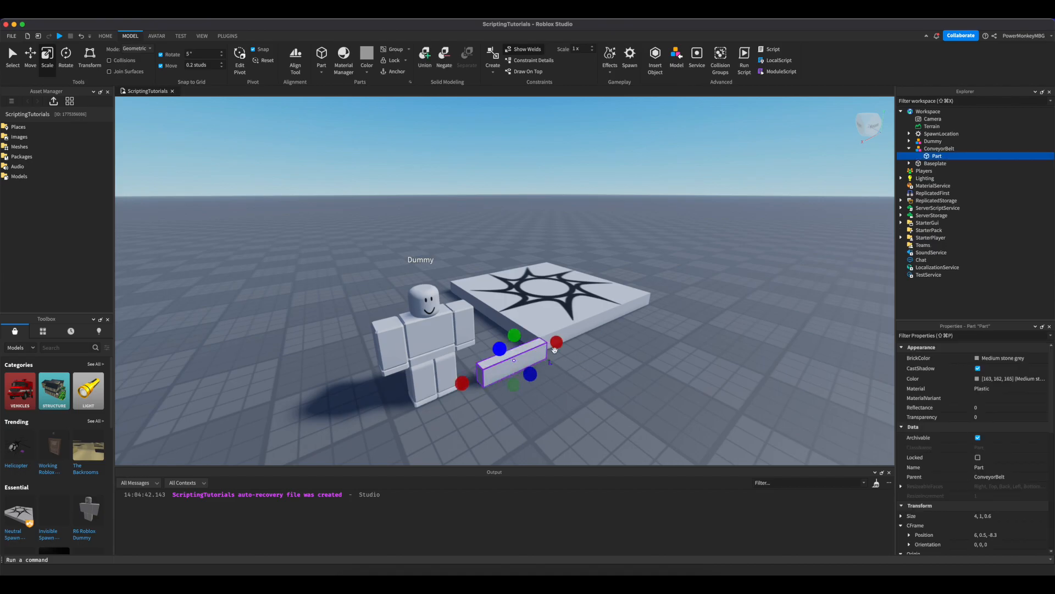
{"action": "left_click", "coordinate": [542, 364]}
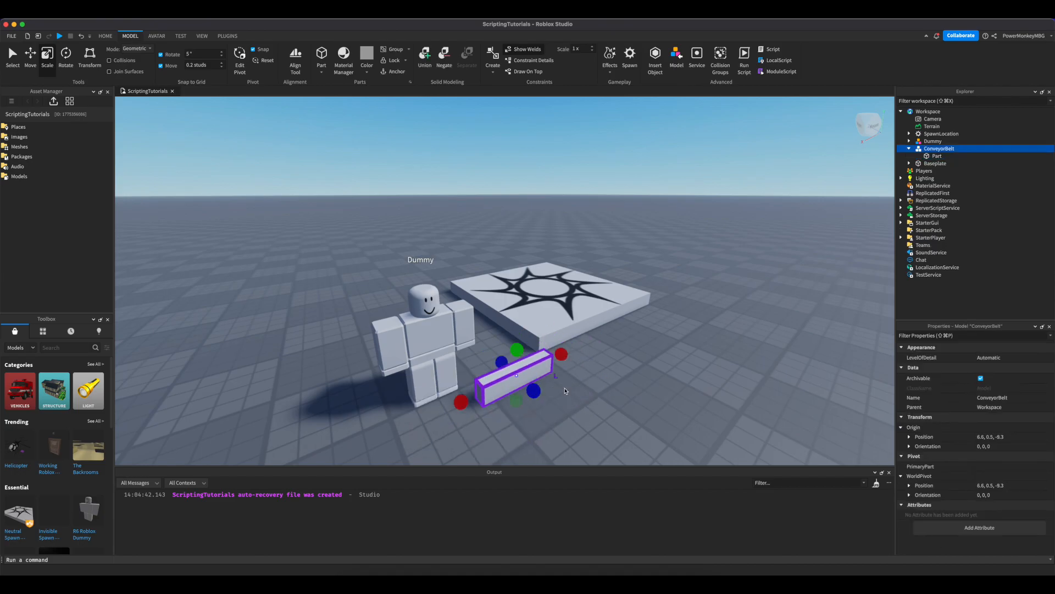
{"action": "left_click_drag", "start_coordinate": [544, 380], "coordinate": [530, 376]}
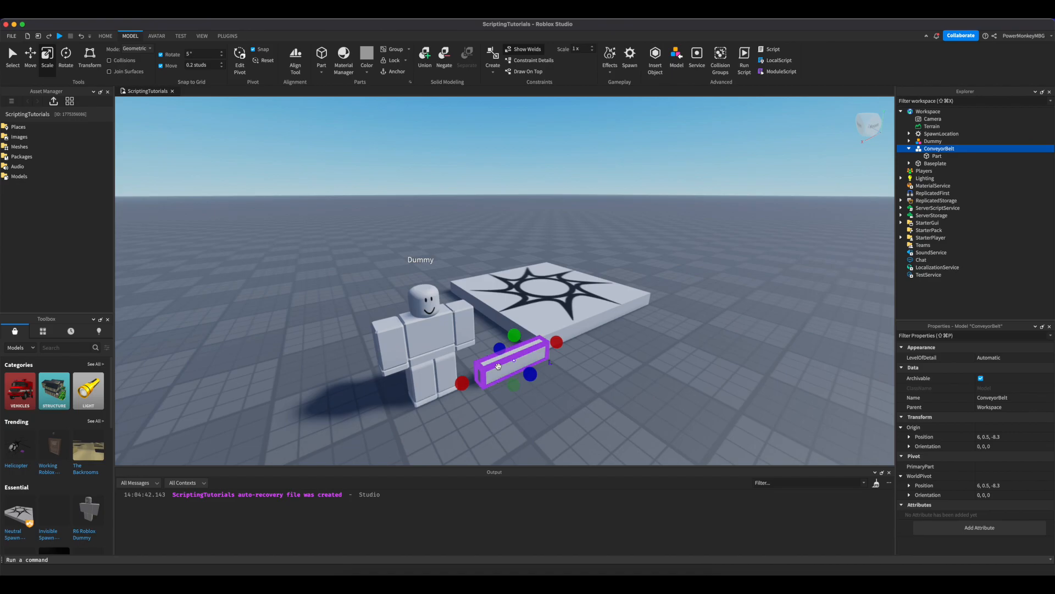
Duplicate the part inside ConveyorBelt and shape the copy into a perpendicular side rail sized 0.6, 1, 11.4.
{"action": "left_click", "coordinate": [500, 366]}
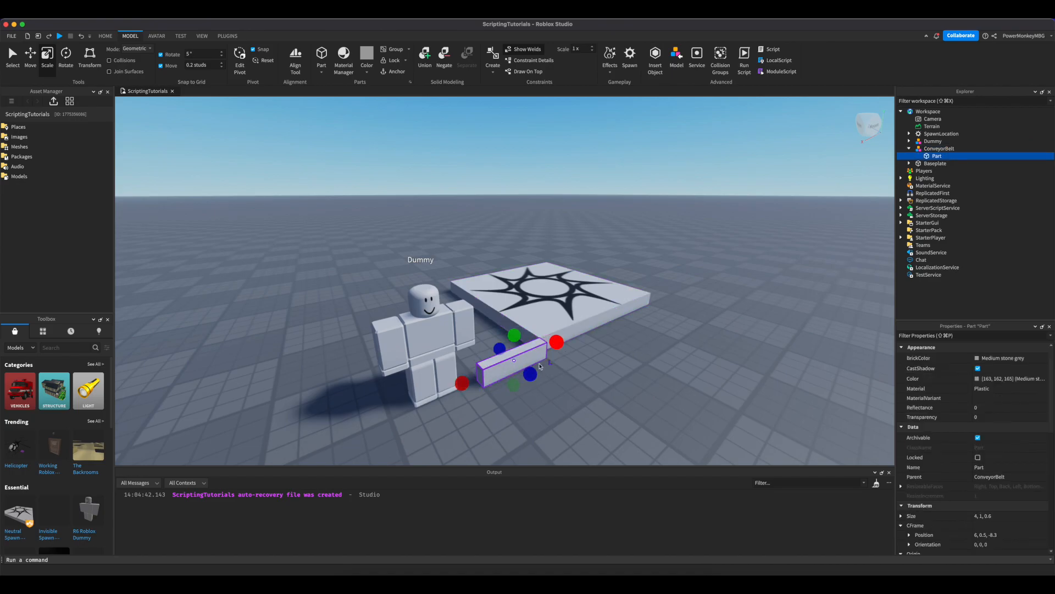
{"action": "key", "text": "super+2"}
{"action": "key", "text": "super+d"}
{"action": "left_click_drag", "start_coordinate": [538, 379], "coordinate": [545, 384]}
{"action": "key", "text": "super+3"}
{"action": "left_click_drag", "start_coordinate": [564, 343], "coordinate": [611, 384]}
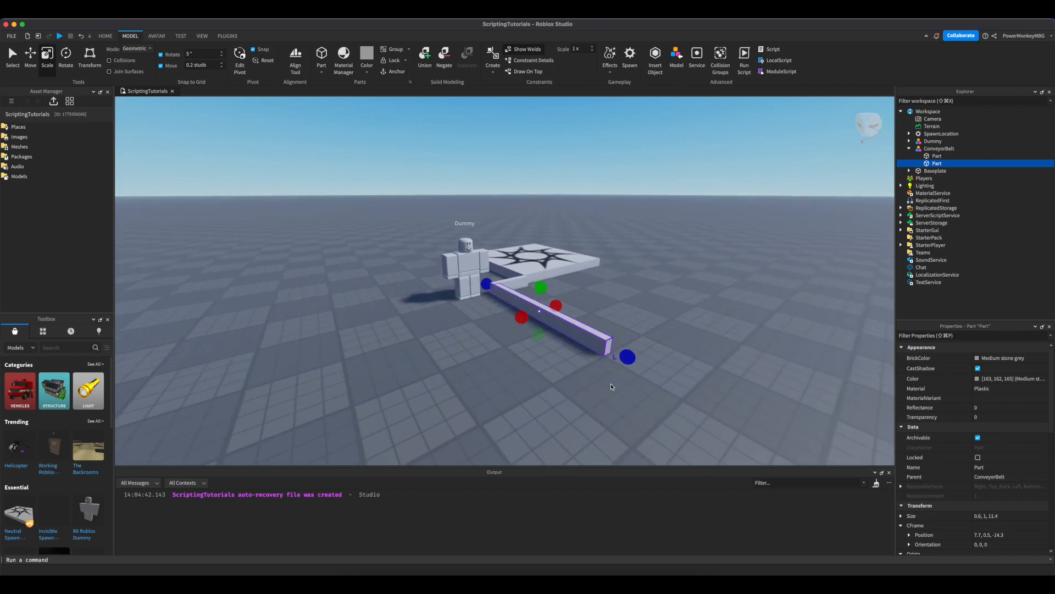
Duplicate the long side rail and move the copy to the opposite end of the short part.
{"action": "key", "text": "w"}
{"action": "key", "text": "d"}
{"action": "key", "text": "super+2"}
{"action": "key", "text": "super+d"}
{"action": "key", "text": "w"}
{"action": "key", "text": "d"}
{"action": "mouse_move", "coordinate": [431, 316]}
{"action": "left_mouse_down"}
{"action": "mouse_move", "coordinate": [474, 313]}
{"action": "mouse_move", "coordinate": [424, 325]}
{"action": "left_mouse_up"}
Duplicate a side rail and scale the copy to 2.8, 0.4, 11.4 so it fills the floor between both rails.
{"action": "key", "text": "a"}
{"action": "key", "text": "w"}
{"action": "key", "text": "s"}
{"action": "key", "text": "super+d"}
{"action": "left_click", "coordinate": [520, 303]}
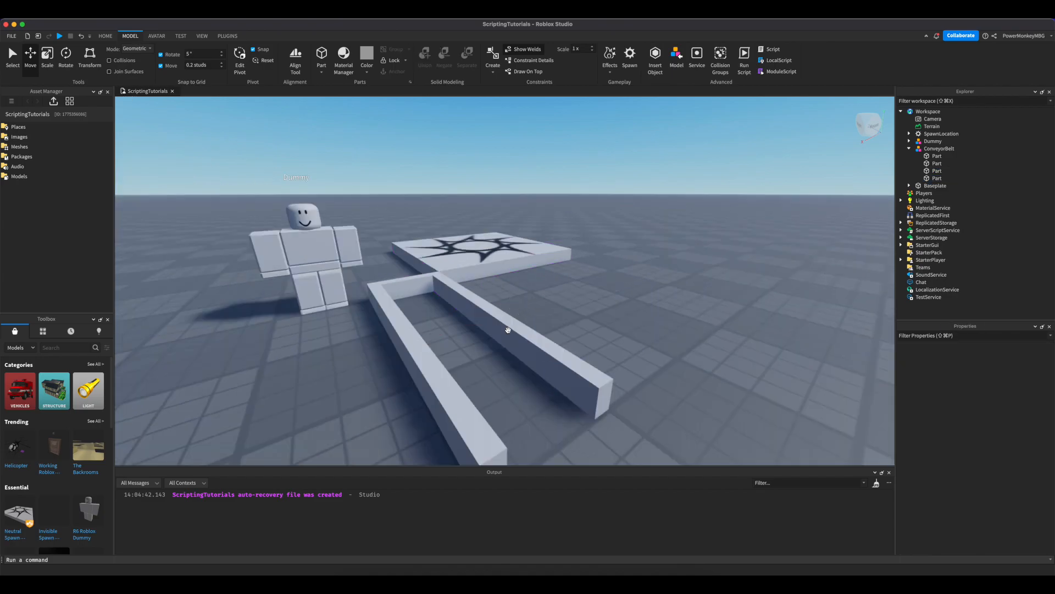
{"action": "left_click", "coordinate": [508, 330]}
{"action": "key", "text": "super+3"}
{"action": "left_click_drag", "start_coordinate": [452, 328], "coordinate": [396, 349]}
{"action": "left_click_drag", "start_coordinate": [451, 300], "coordinate": [450, 315]}
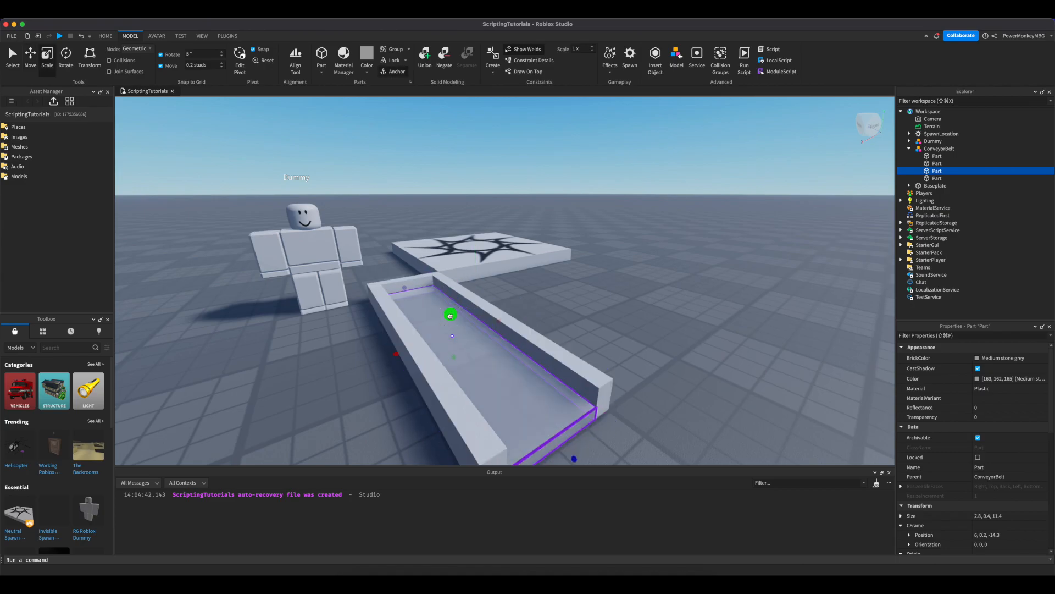
Set the floor part's material to Concrete and its BrickColor to a dark grey.
{"action": "left_click", "coordinate": [999, 389]}
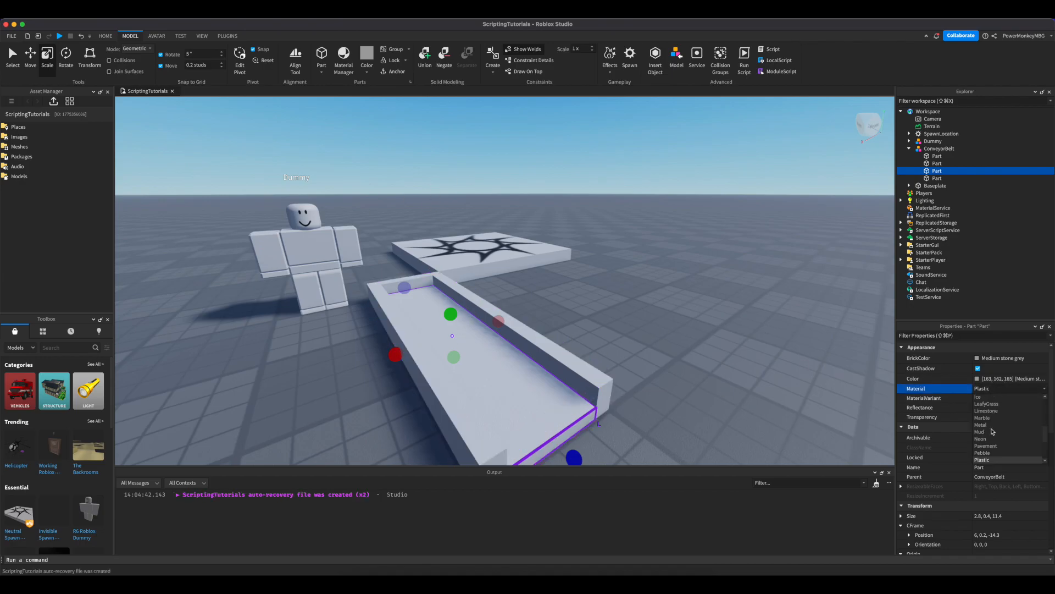
{"action": "left_click", "coordinate": [992, 389]}
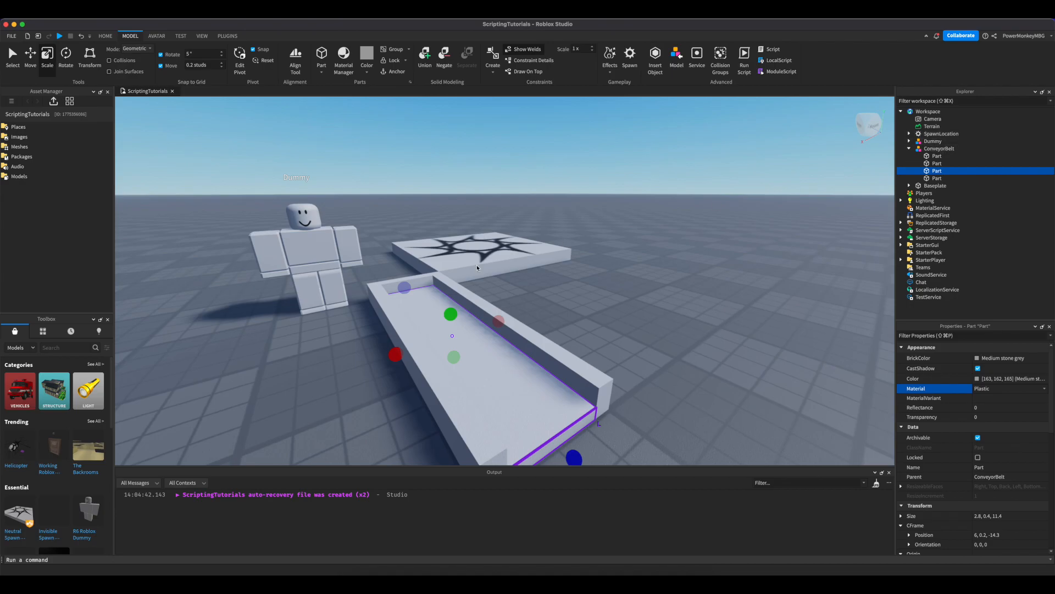
{"action": "left_click", "coordinate": [935, 149]}
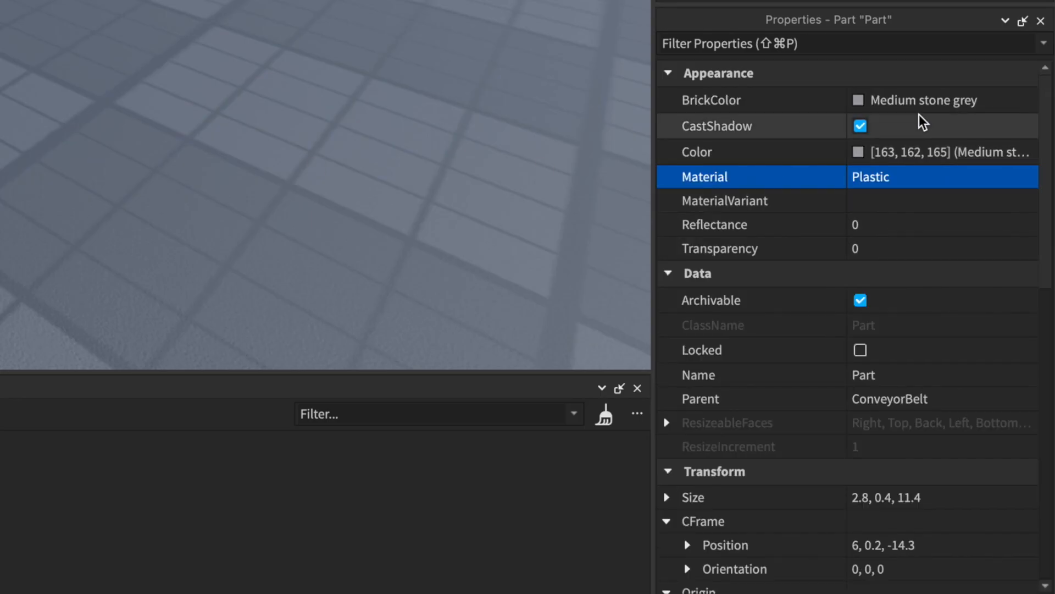
{"action": "left_click", "coordinate": [914, 187]}
{"action": "left_click", "coordinate": [876, 214]}
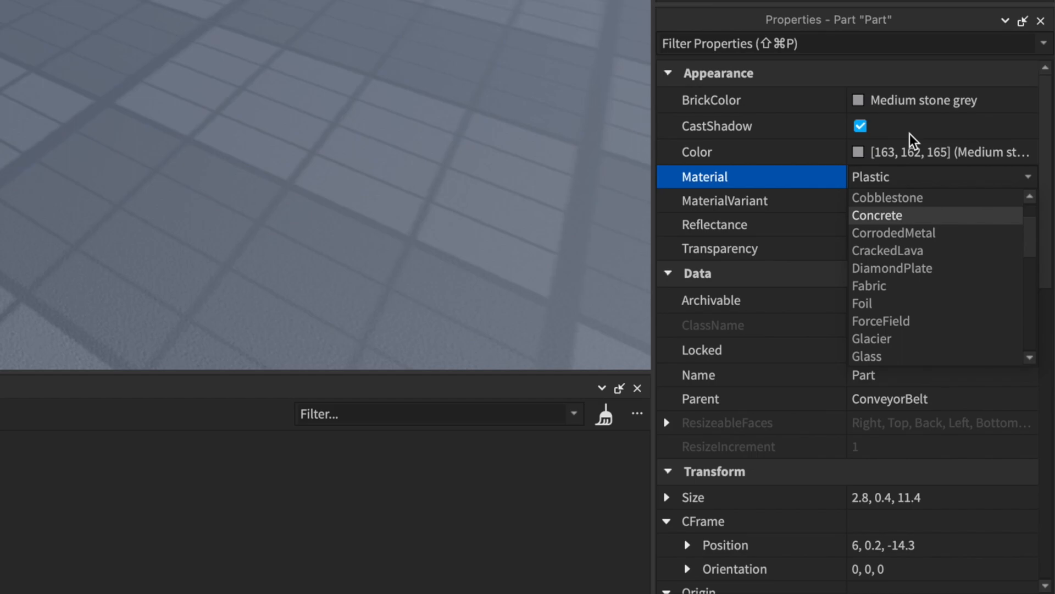
{"action": "left_click", "coordinate": [904, 100]}
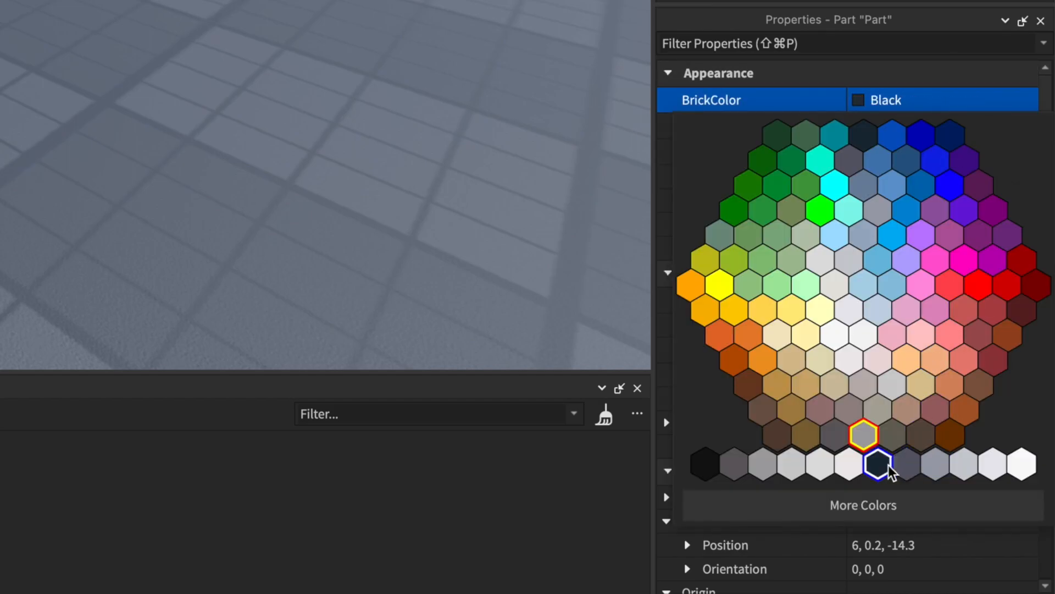
{"action": "left_click", "coordinate": [906, 464]}
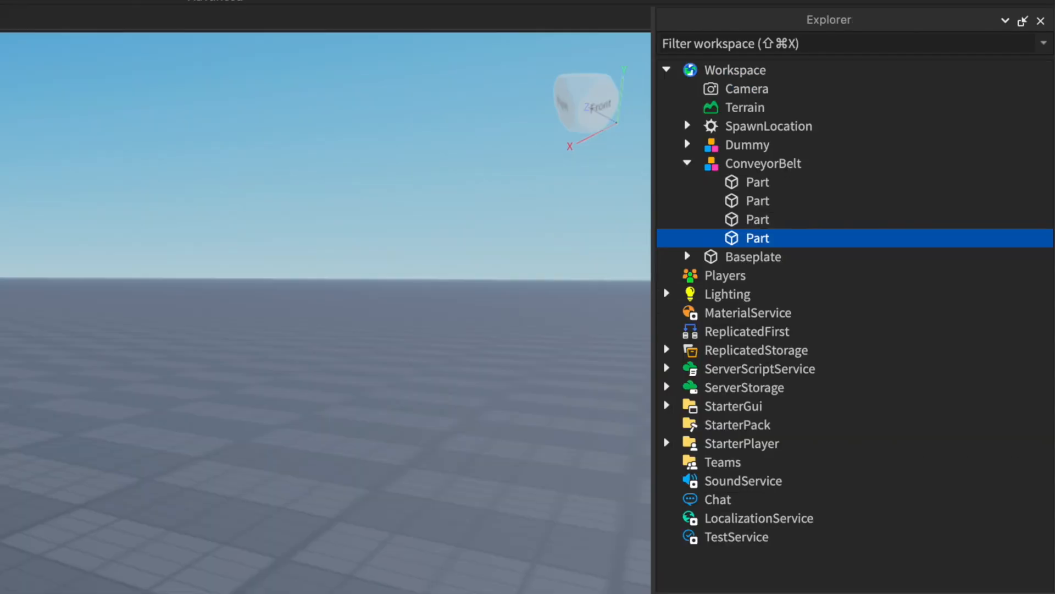
Select the three parts framing the belt and rename them all Border.
{"action": "left_click", "coordinate": [757, 200], "text": "super"}
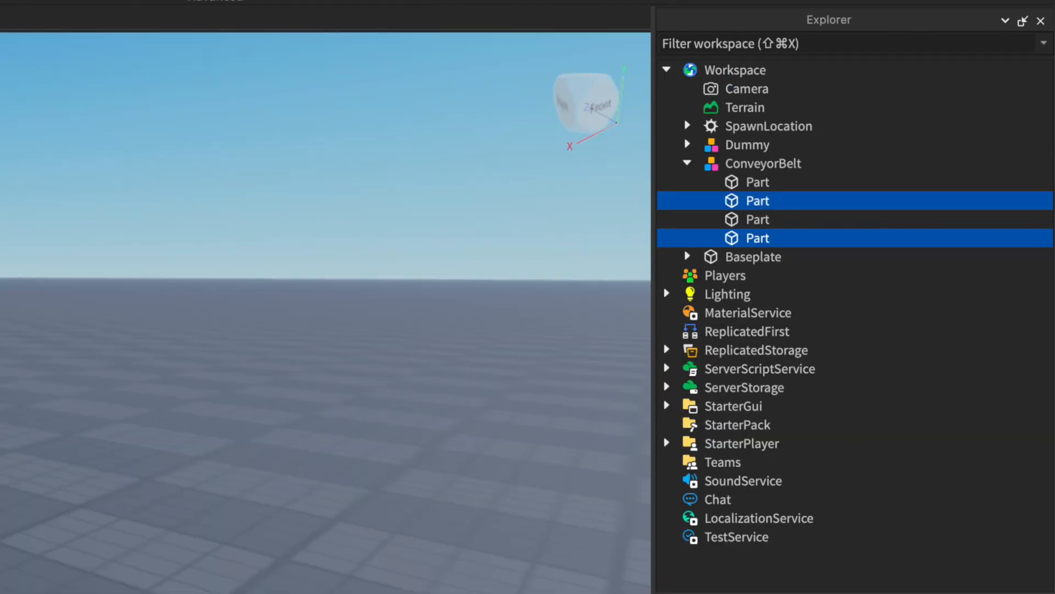
{"action": "left_click", "coordinate": [757, 182], "text": "super"}
{"action": "left_click", "coordinate": [980, 369]}
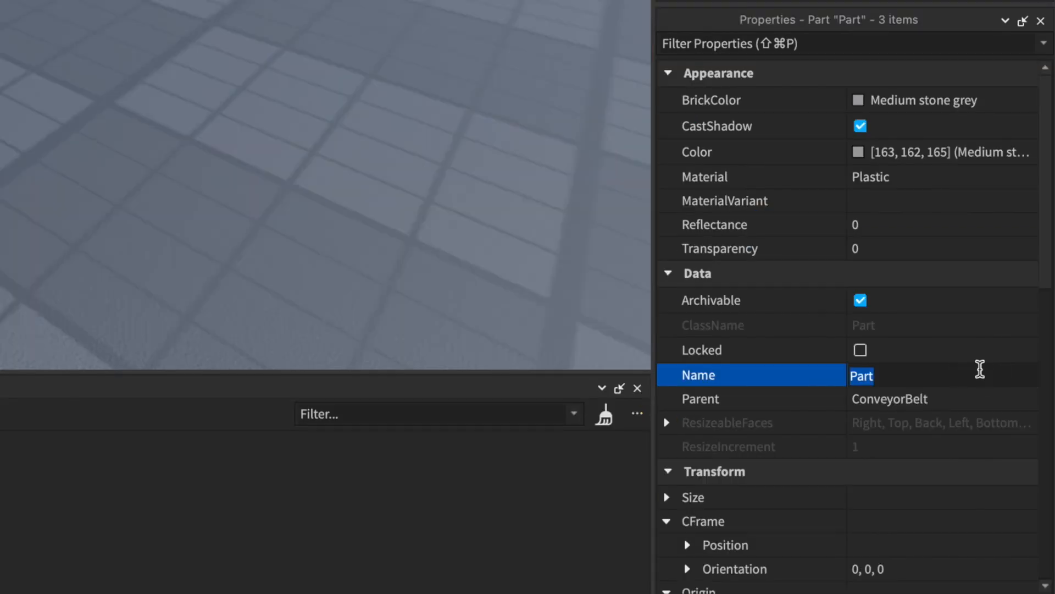
{"action": "type", "text": "Borde"}
{"action": "type", "text": "r"}
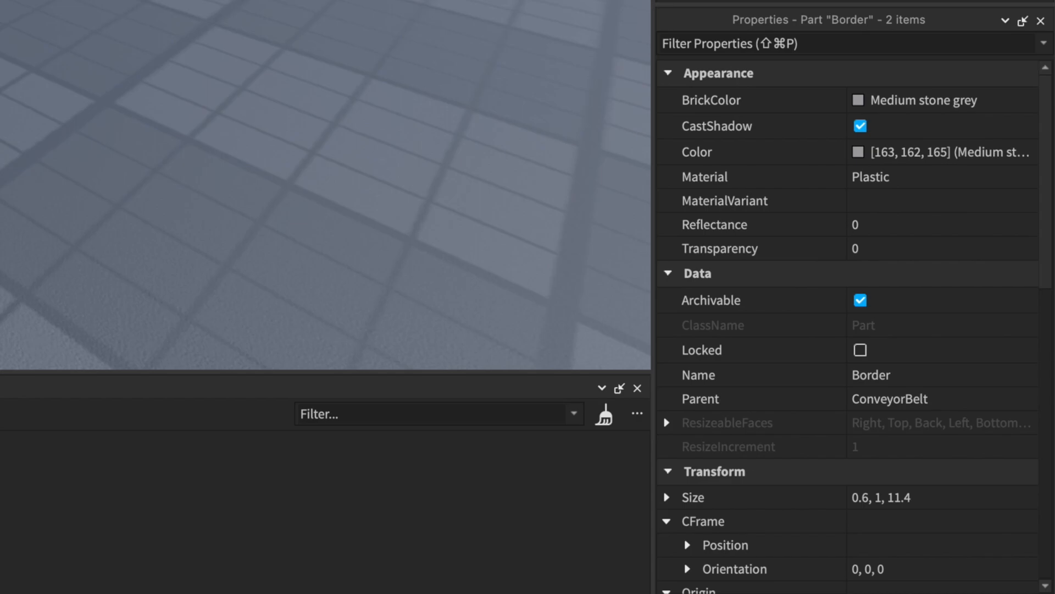
Set the material of the three Border parts to Metal.
{"action": "left_click", "coordinate": [914, 174]}
{"action": "left_click", "coordinate": [912, 177]}
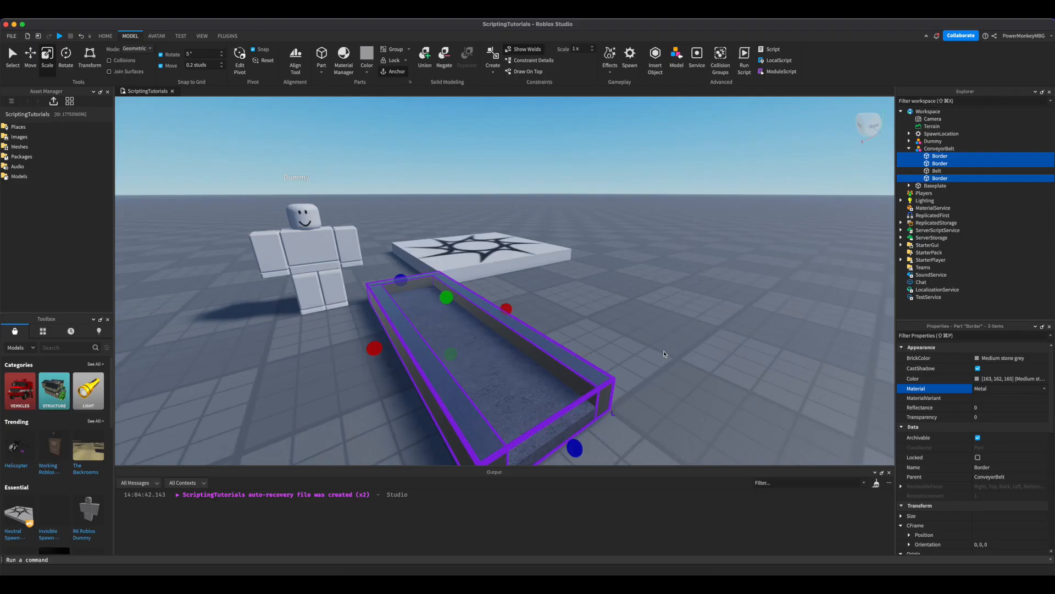
{"action": "left_click", "coordinate": [606, 367]}
{"action": "scroll", "coordinate": [525, 371], "scroll_direction": "down", "scroll_amount": 2}
Change the Belt part's BrickColor to Black.
{"action": "left_click", "coordinate": [566, 361]}
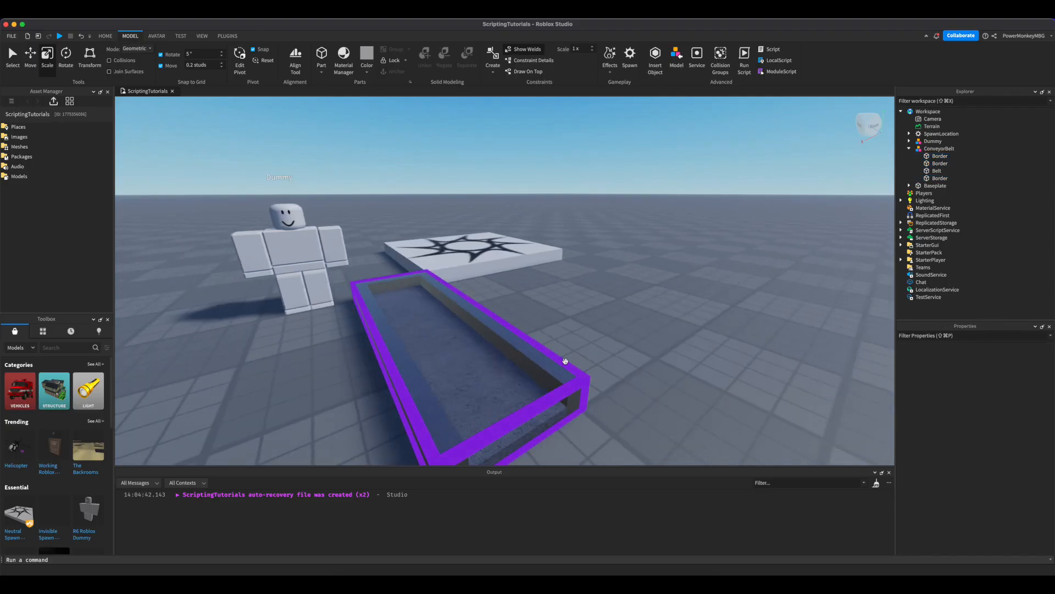
{"action": "left_click", "coordinate": [996, 358]}
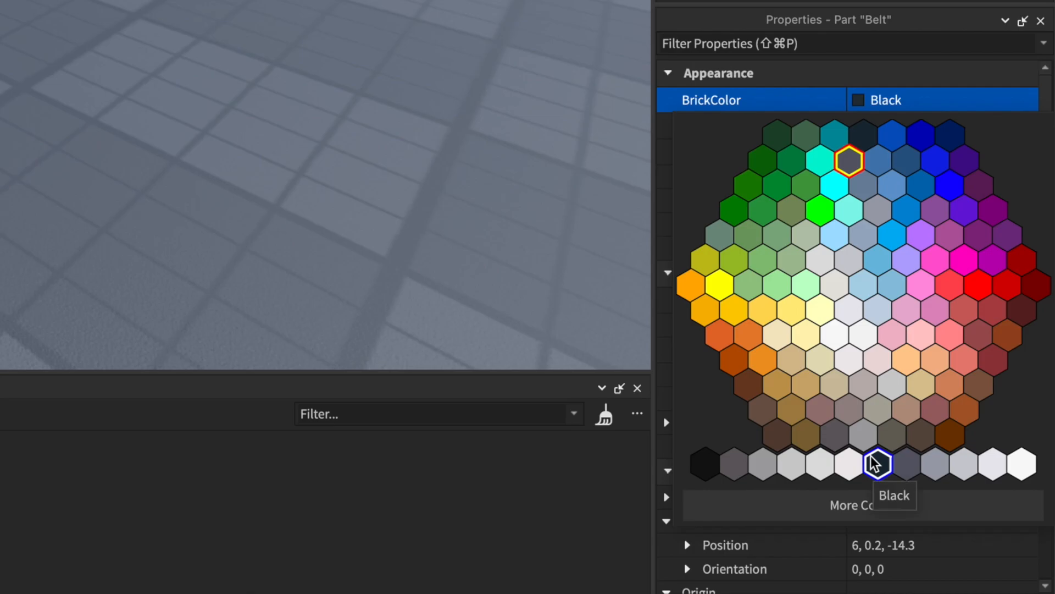
{"action": "left_click", "coordinate": [874, 463]}
{"action": "left_click", "coordinate": [213, 266]}
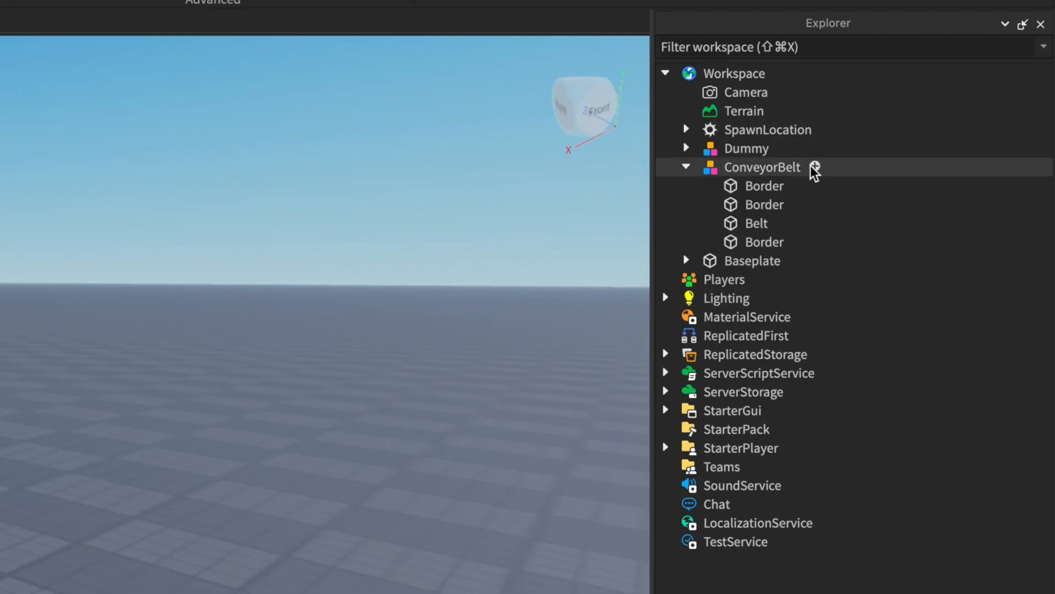
Add a Script to the ConveyorBelt model.
{"action": "left_click", "coordinate": [815, 167]}
{"action": "type", "text": "scr"}
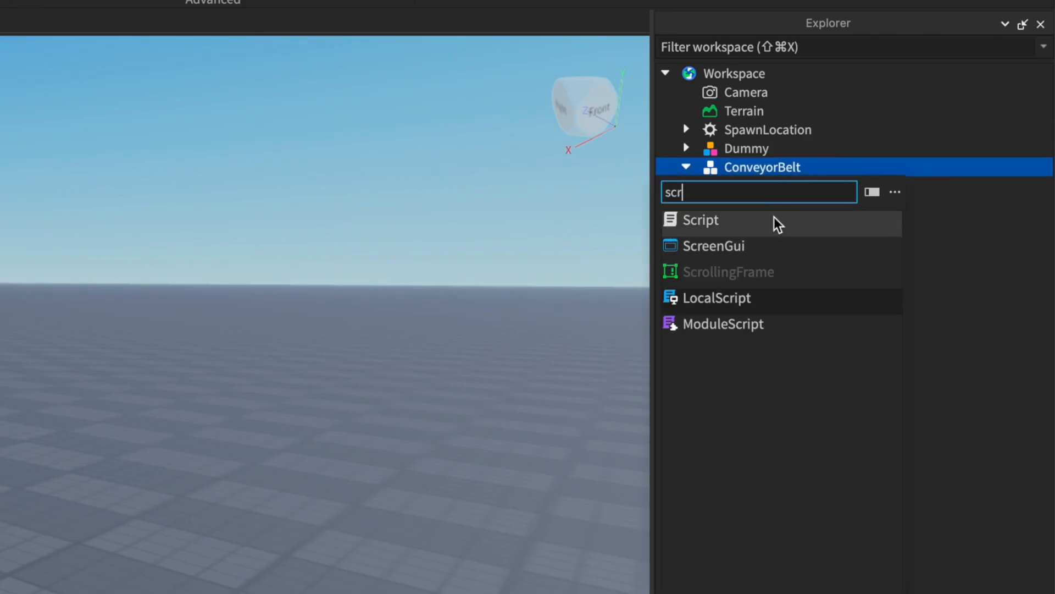
{"action": "left_click", "coordinate": [778, 222]}
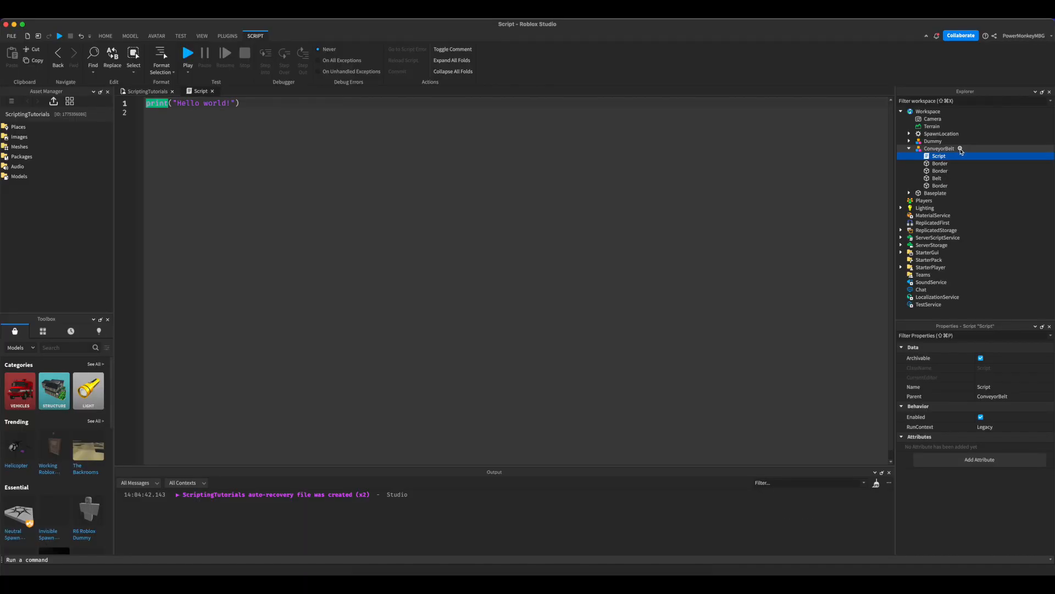
{"action": "left_click", "coordinate": [960, 149]}
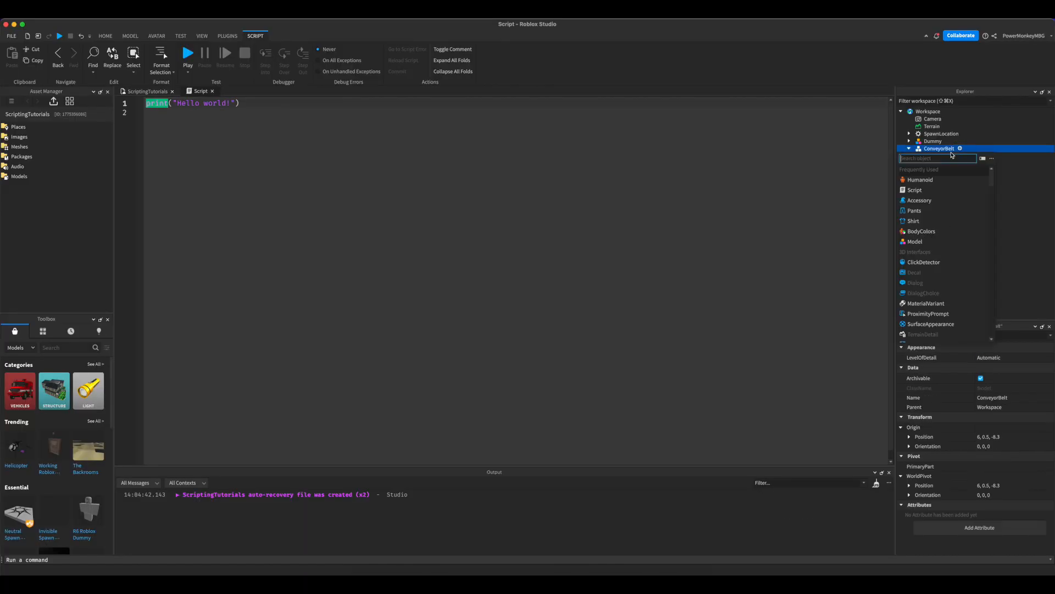
{"action": "left_click", "coordinate": [941, 147]}
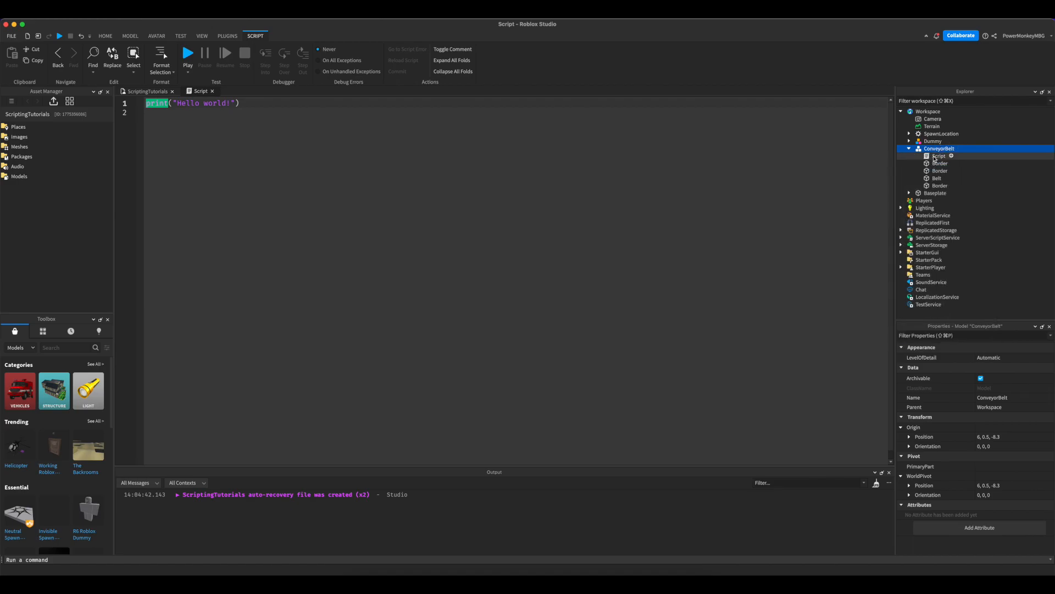
Replace the script's default print line with a conveyor variable set to script.Parent.
{"action": "left_click", "coordinate": [936, 157]}
{"action": "left_click", "coordinate": [123, 102]}
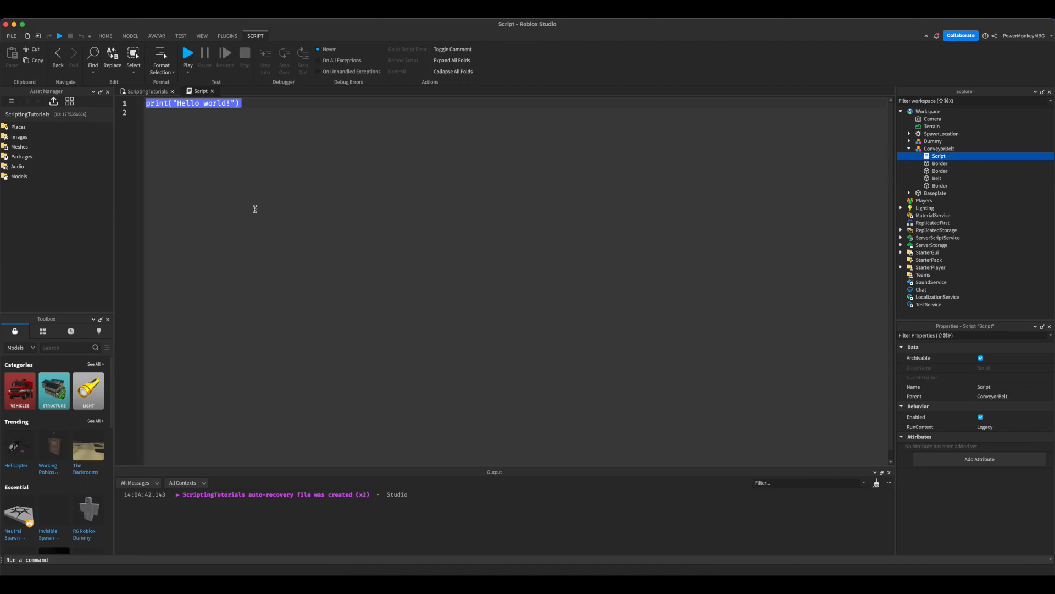
{"action": "type", "text": "local "}
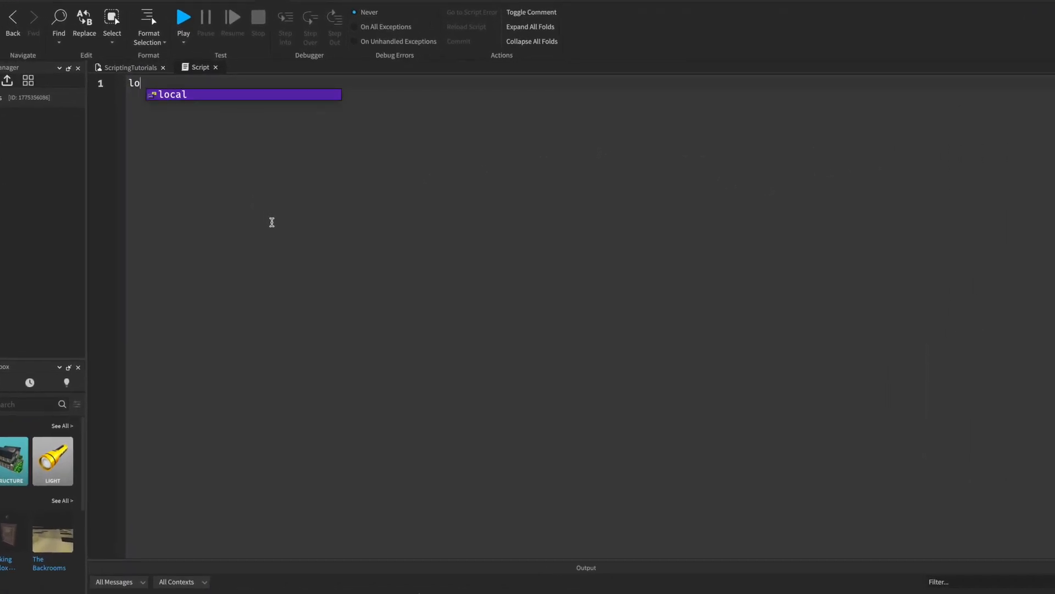
{"action": "type", "text": "conveyor"}
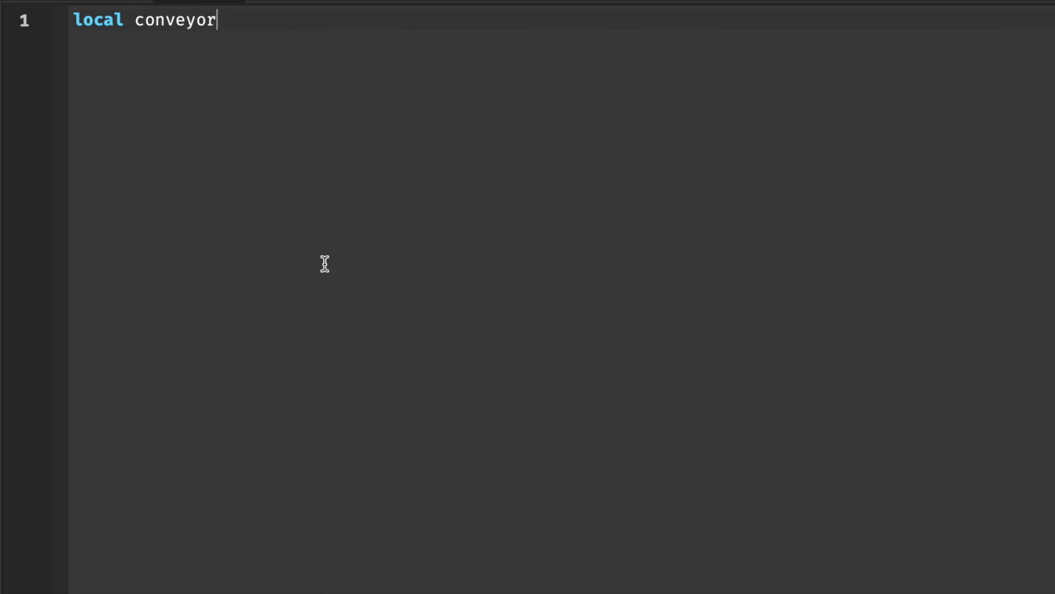
{"action": "type", "text": " = script.Parent"}
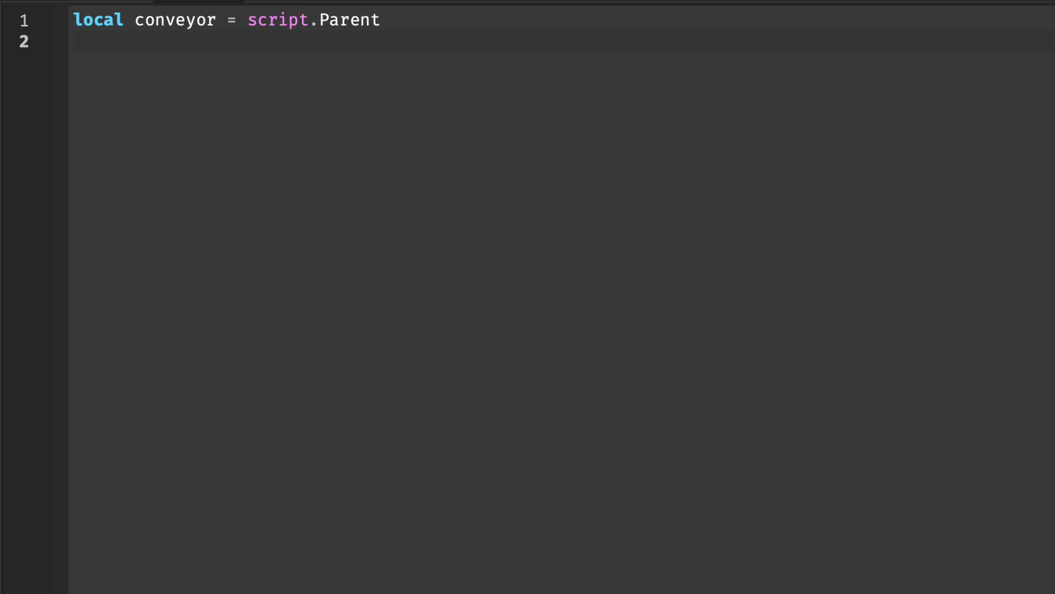
Return to the 3D view of the place and select the Belt part.
{"action": "left_click", "coordinate": [147, 91]}
{"action": "left_click", "coordinate": [541, 355]}
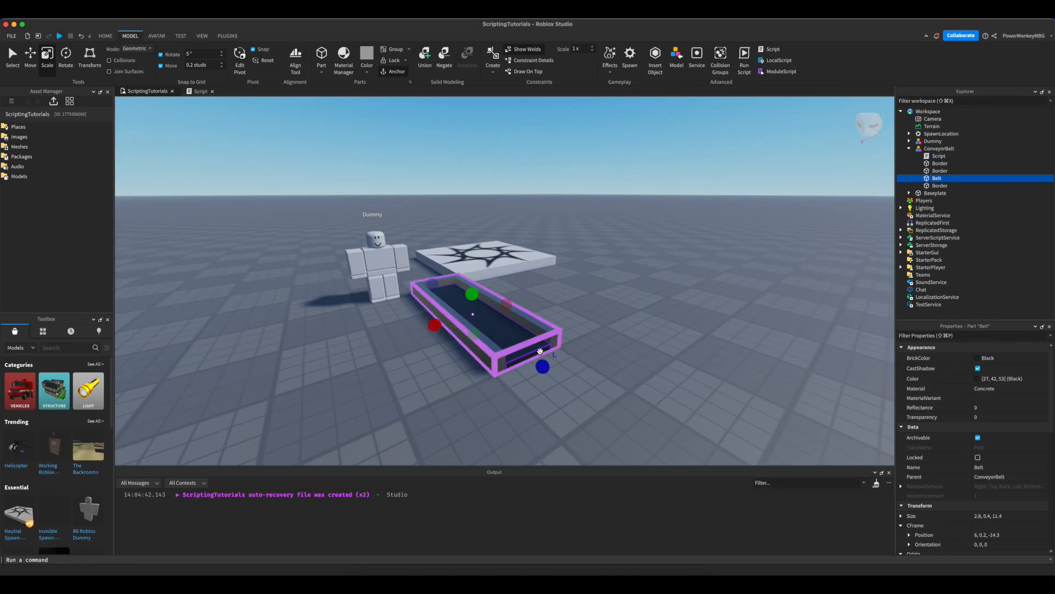
{"action": "key", "text": "super+d"}
{"action": "key", "text": "super+2"}
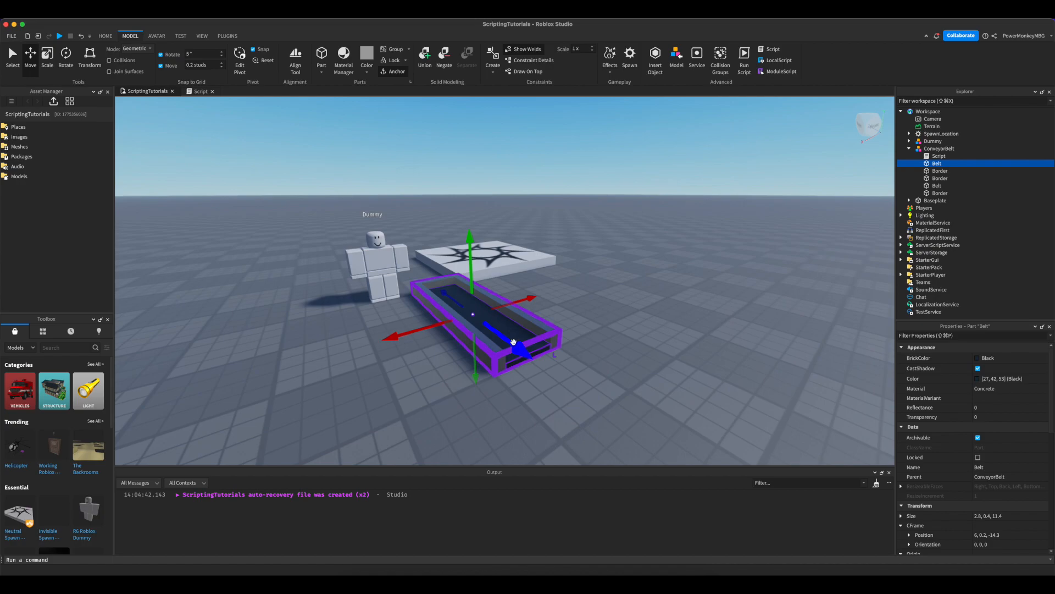
{"action": "key", "text": "super+z"}
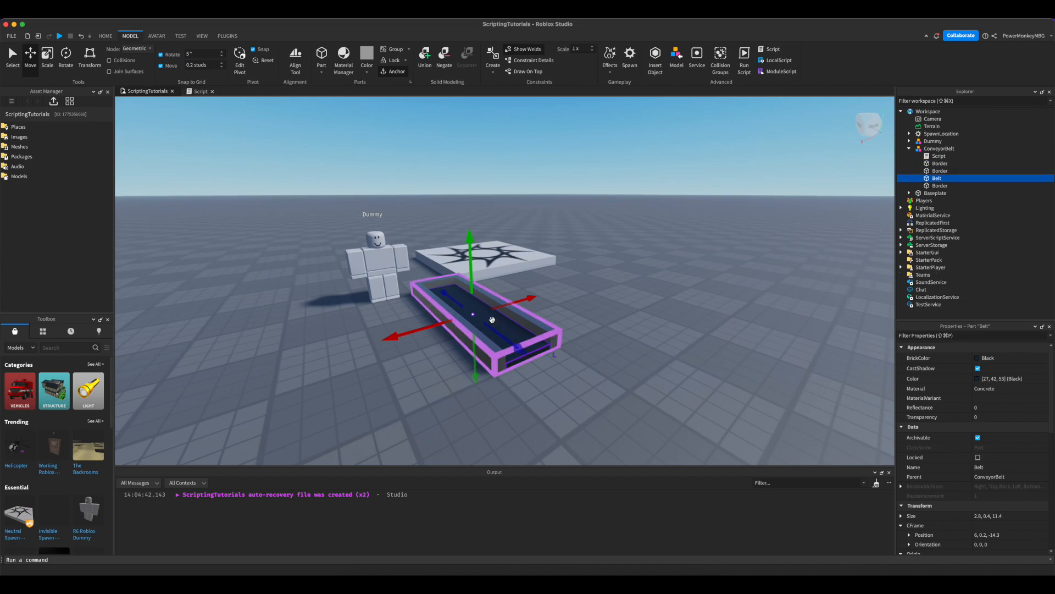
Show the orientation indicator on the Belt part.
{"action": "left_click", "coordinate": [516, 335], "text": "alt"}
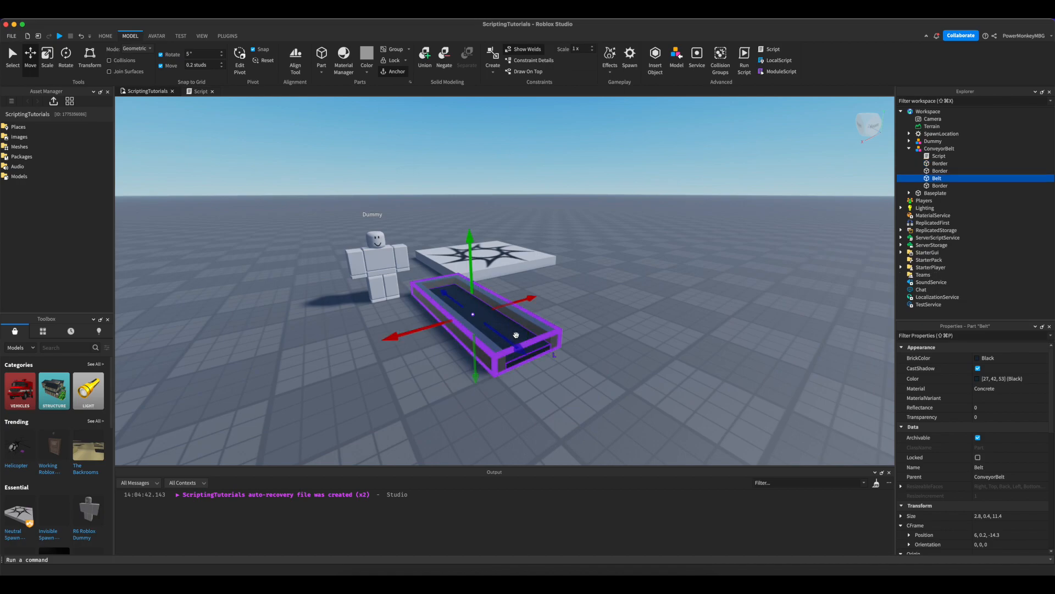
{"action": "right_click", "coordinate": [516, 335]}
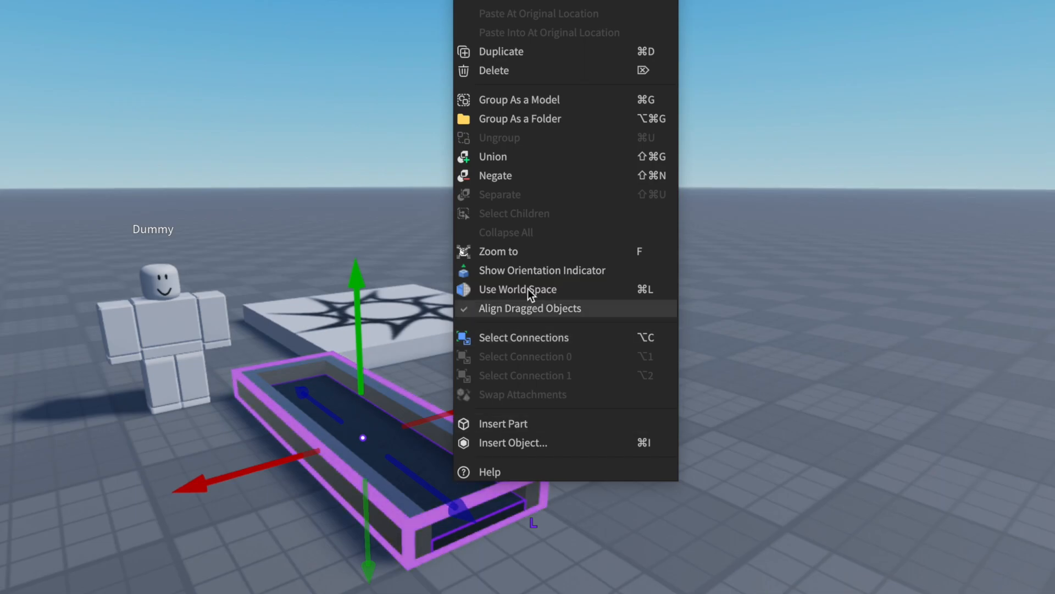
{"action": "left_click", "coordinate": [511, 272]}
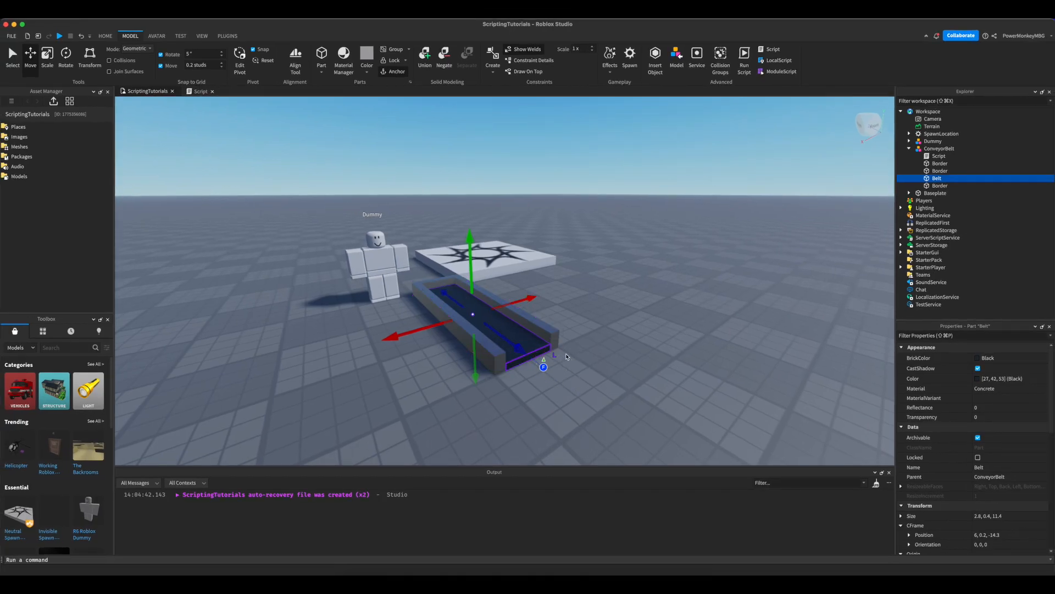
Place a duplicate Belt rotated 90 degrees across the first belt's open end, with its orientation indicator shown.
{"action": "key", "text": "super+d"}
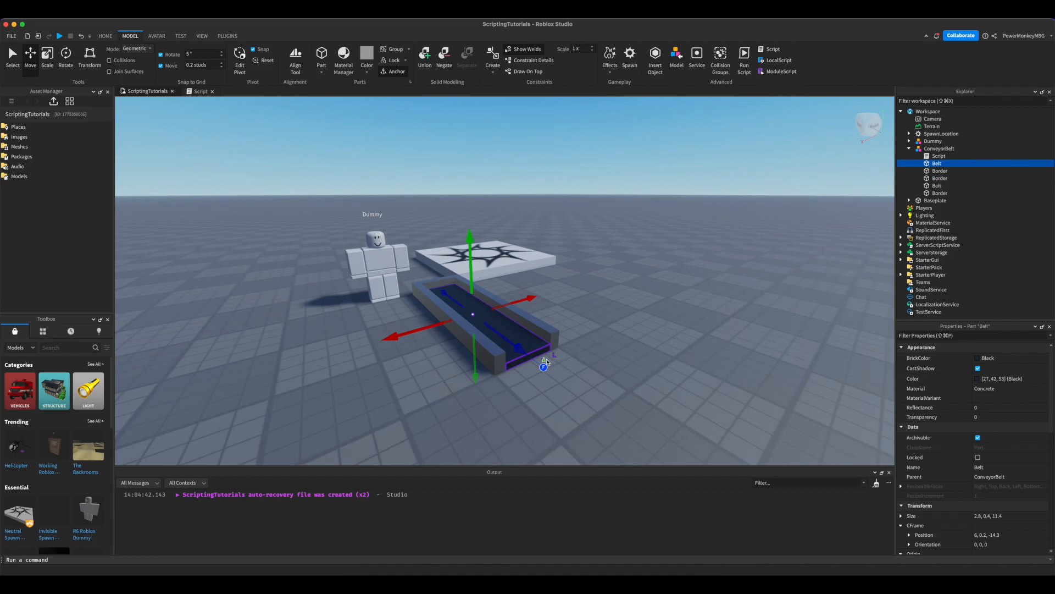
{"action": "key", "text": "super+r"}
{"action": "left_click_drag", "start_coordinate": [543, 360], "coordinate": [549, 396]}
{"action": "right_click", "coordinate": [548, 396]}
{"action": "left_click", "coordinate": [587, 302]}
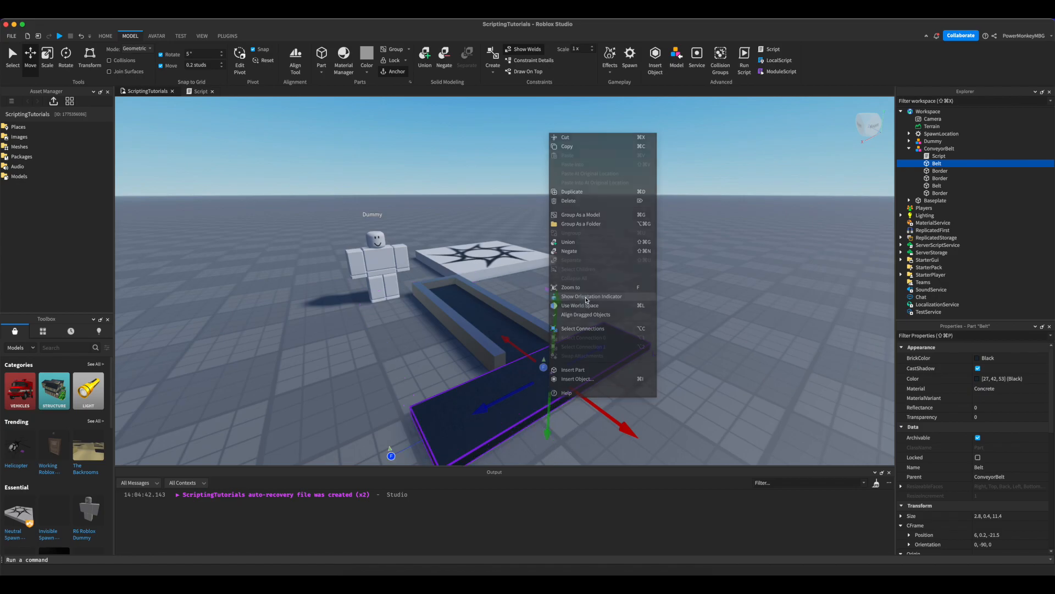
Slide the rotated belt along its length so it forms an L-shaped corner with the first belt.
{"action": "scroll", "coordinate": [407, 448], "scroll_direction": "down", "scroll_amount": 5}
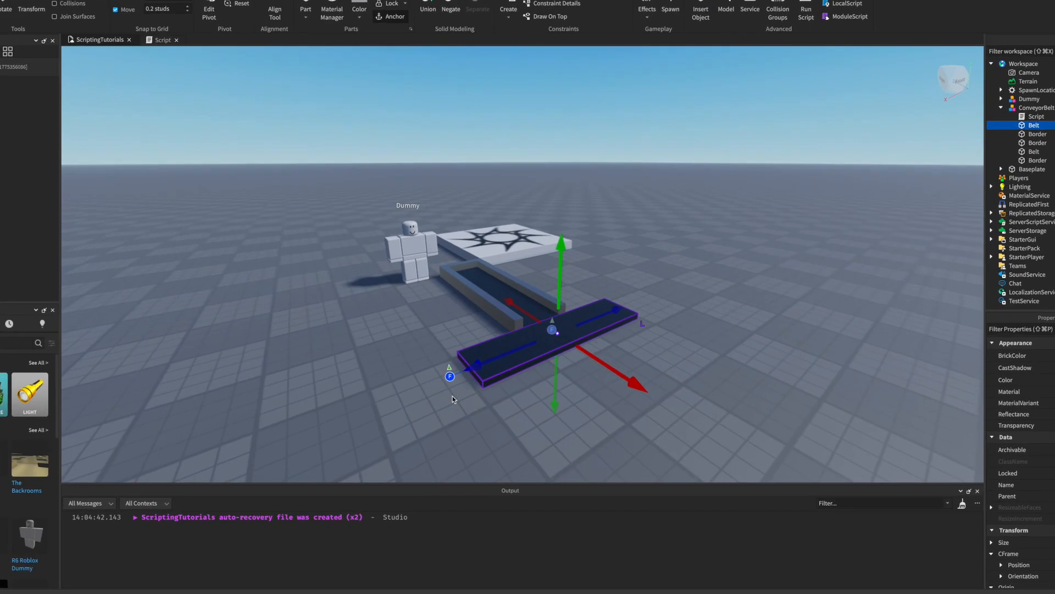
{"action": "scroll", "coordinate": [439, 385], "scroll_direction": "up", "scroll_amount": 3}
{"action": "scroll", "coordinate": [451, 341], "scroll_direction": "up", "scroll_amount": 3}
{"action": "scroll", "coordinate": [732, 336], "scroll_direction": "up", "scroll_amount": 3}
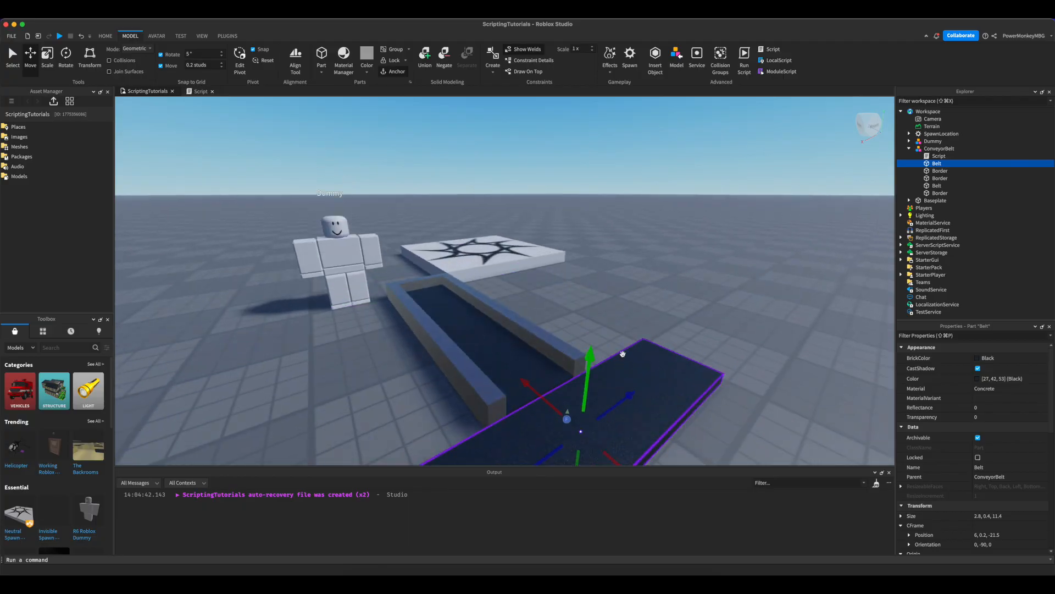
{"action": "left_click_drag", "start_coordinate": [614, 409], "coordinate": [618, 372]}
{"action": "scroll", "coordinate": [561, 421], "scroll_direction": "down", "scroll_amount": 4}
Extend the outer side border of the first belt past the end of the rotated belt.
{"action": "left_click", "coordinate": [531, 321], "text": "alt"}
{"action": "key", "text": "super+4"}
{"action": "key", "text": "super+3"}
Duplicate the end border and move the copy to the far side of the rotated belt.
{"action": "left_click", "coordinate": [442, 281], "text": "alt"}
{"action": "key", "text": "super+2"}
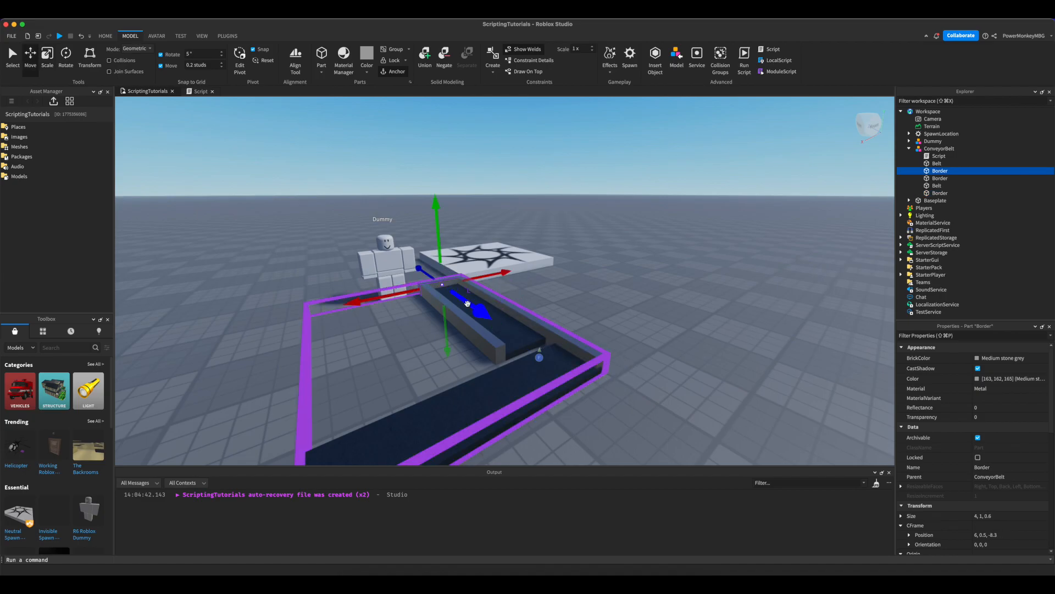
{"action": "key", "text": "super+d"}
{"action": "left_click_drag", "start_coordinate": [474, 306], "coordinate": [654, 428]}
Lengthen the inner side border of the first belt to about 12 studs so it reaches the rotated belt.
{"action": "left_click", "coordinate": [495, 394], "text": "alt"}
{"action": "key", "text": "a"}
{"action": "left_click", "coordinate": [552, 329], "text": "alt"}
{"action": "key", "text": "super+3"}
{"action": "left_click_drag", "start_coordinate": [597, 367], "coordinate": [604, 371]}
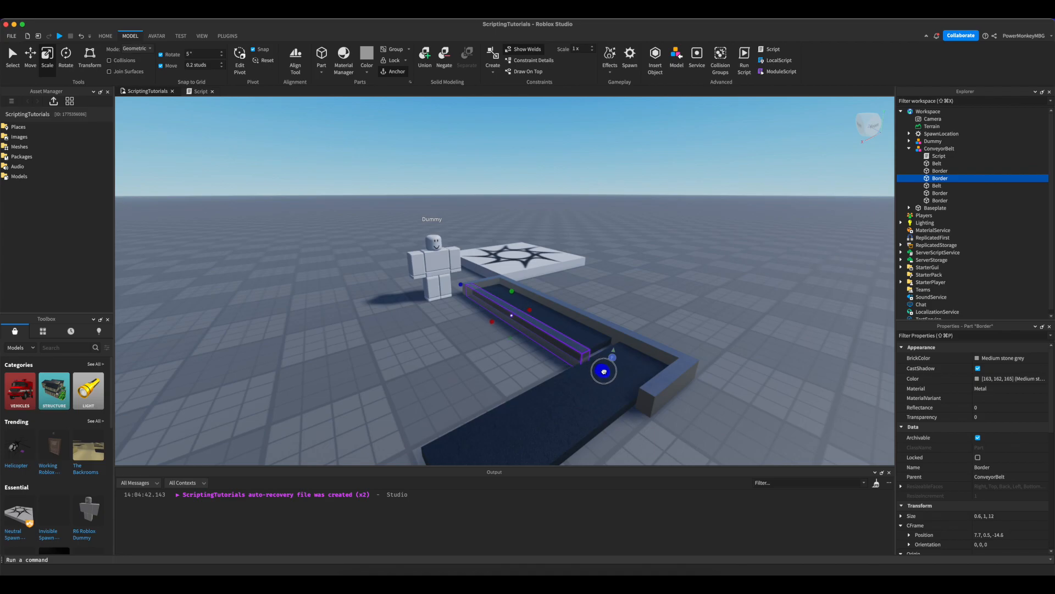
Lengthen the first belt to about 14.6 studs so it reaches the border at the corner.
{"action": "left_click", "coordinate": [595, 343], "text": "alt"}
{"action": "left_click_drag", "start_coordinate": [614, 358], "coordinate": [668, 379]}
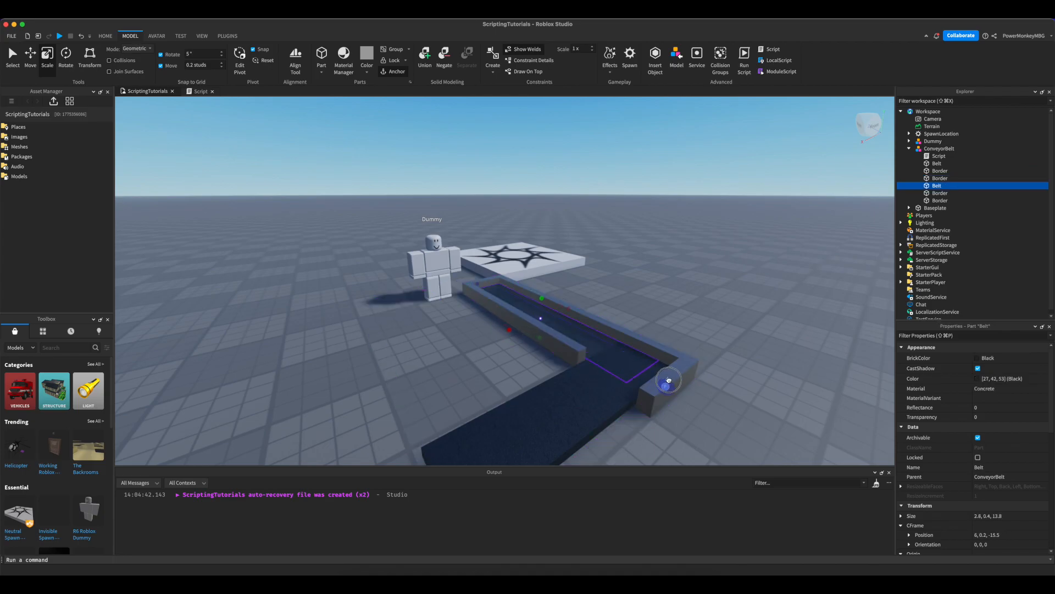
{"action": "right_click", "coordinate": [624, 295]}
{"action": "left_click", "coordinate": [616, 260]}
{"action": "right_click_drag", "start_coordinate": [627, 274], "coordinate": [650, 288]}
{"action": "left_click_drag", "start_coordinate": [636, 334], "coordinate": [640, 336]}
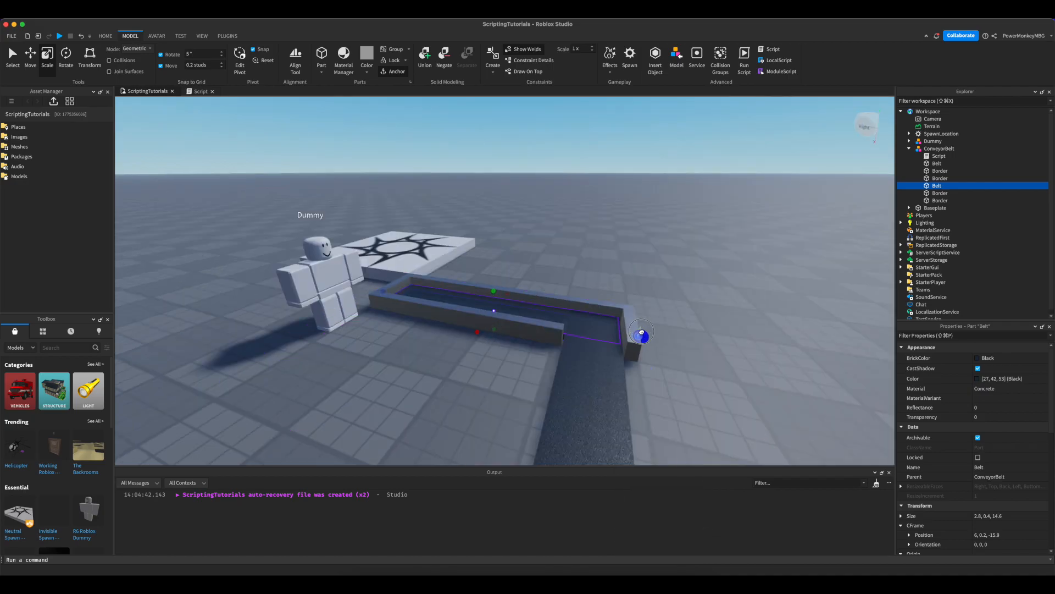
Lengthen the corner's end border to about 11.8 studs along the second belt and duplicate it onto that belt's opposite side.
{"action": "key", "text": "d"}
{"action": "left_click", "coordinate": [484, 332], "text": "alt"}
{"action": "left_click_drag", "start_coordinate": [506, 338], "coordinate": [516, 341]}
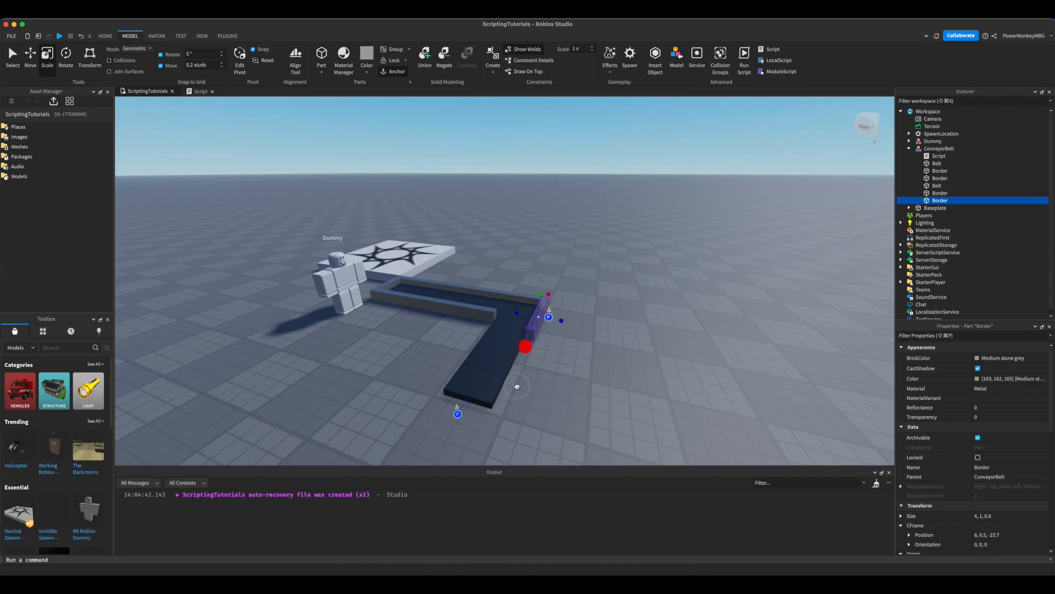
{"action": "left_click_drag", "start_coordinate": [517, 387], "coordinate": [501, 421]}
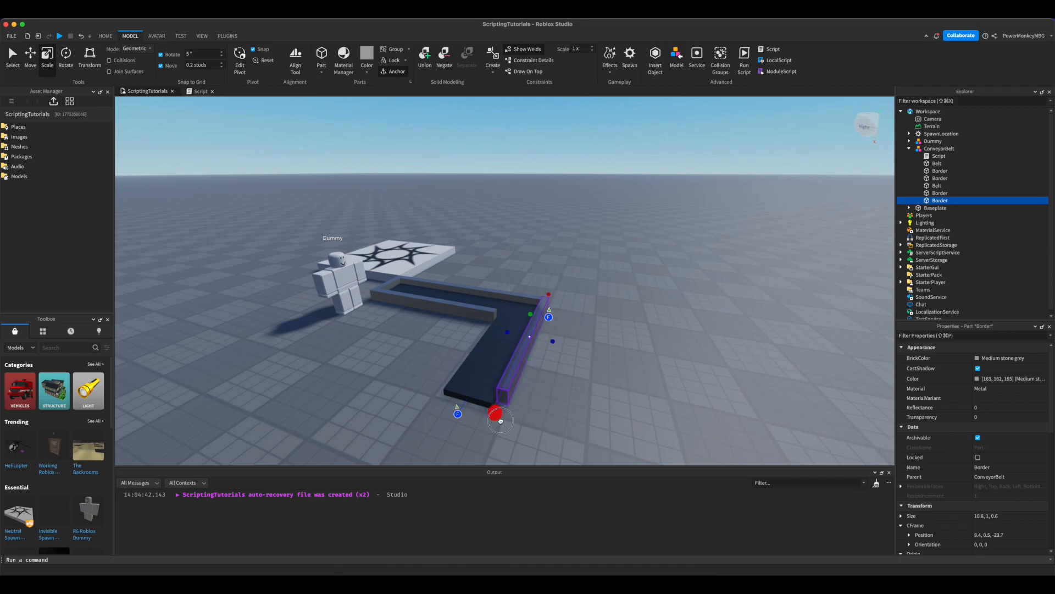
{"action": "left_click_drag", "start_coordinate": [497, 425], "coordinate": [496, 426]}
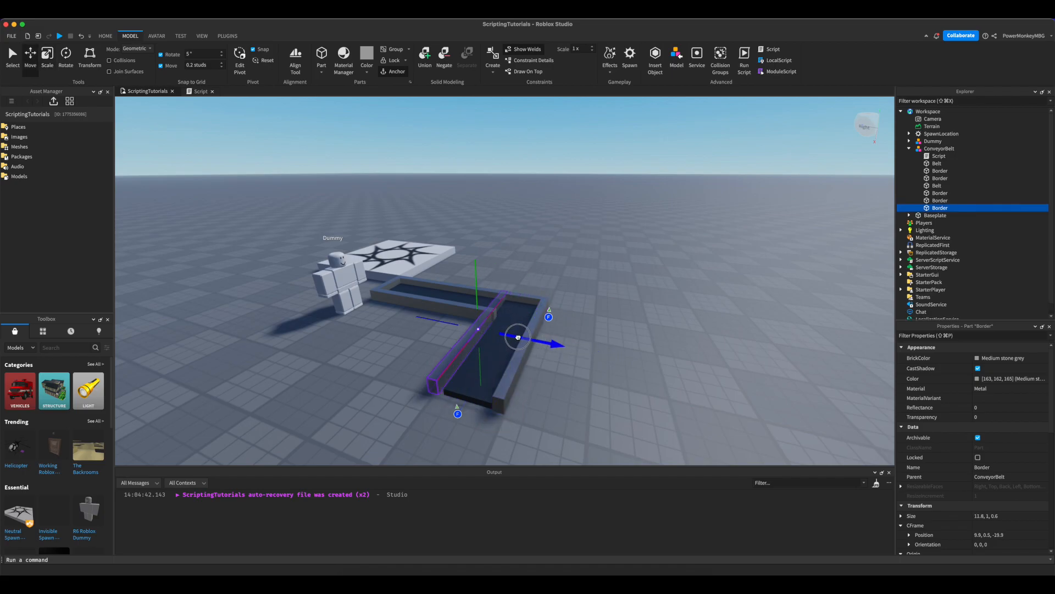
{"action": "left_click_drag", "start_coordinate": [518, 337], "coordinate": [522, 341]}
{"action": "scroll", "coordinate": [522, 341], "scroll_direction": "up", "scroll_amount": 5}
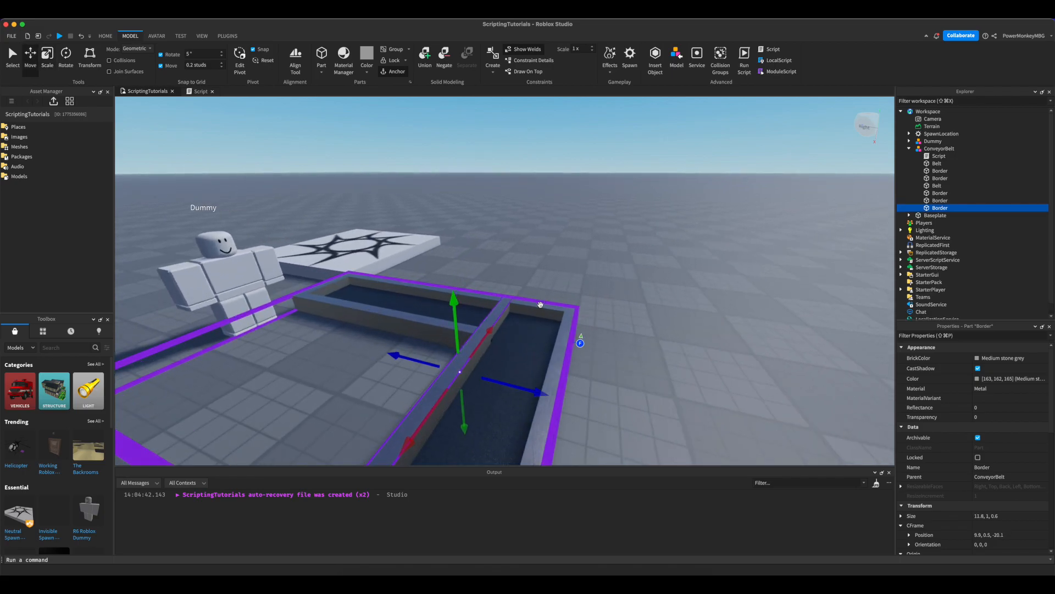
Fit the second belt between its two borders at a length of about 11.2 studs.
{"action": "key", "text": "super+3"}
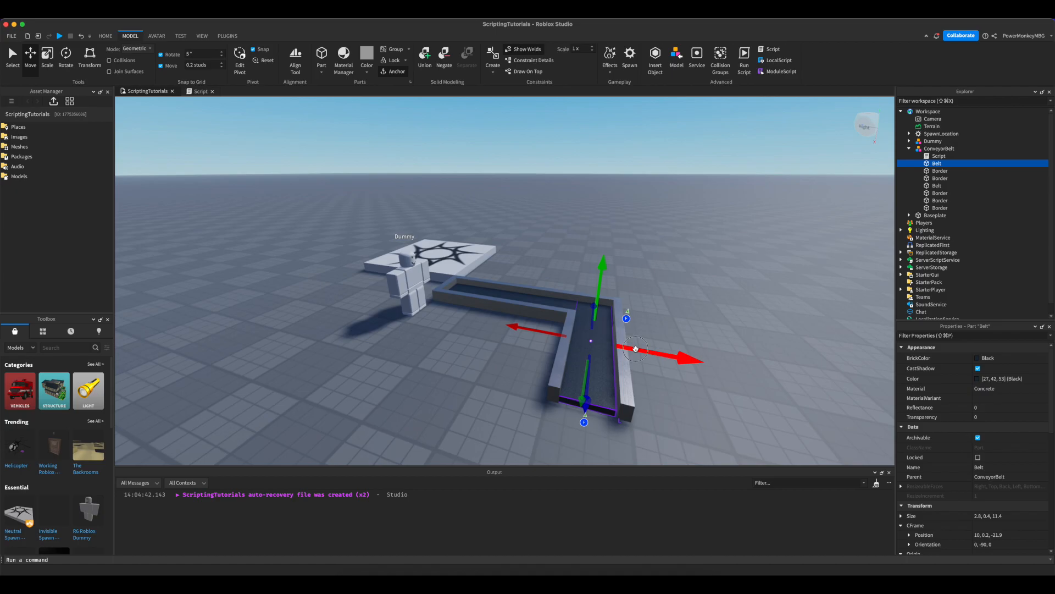
{"action": "left_click_drag", "start_coordinate": [633, 350], "coordinate": [603, 367]}
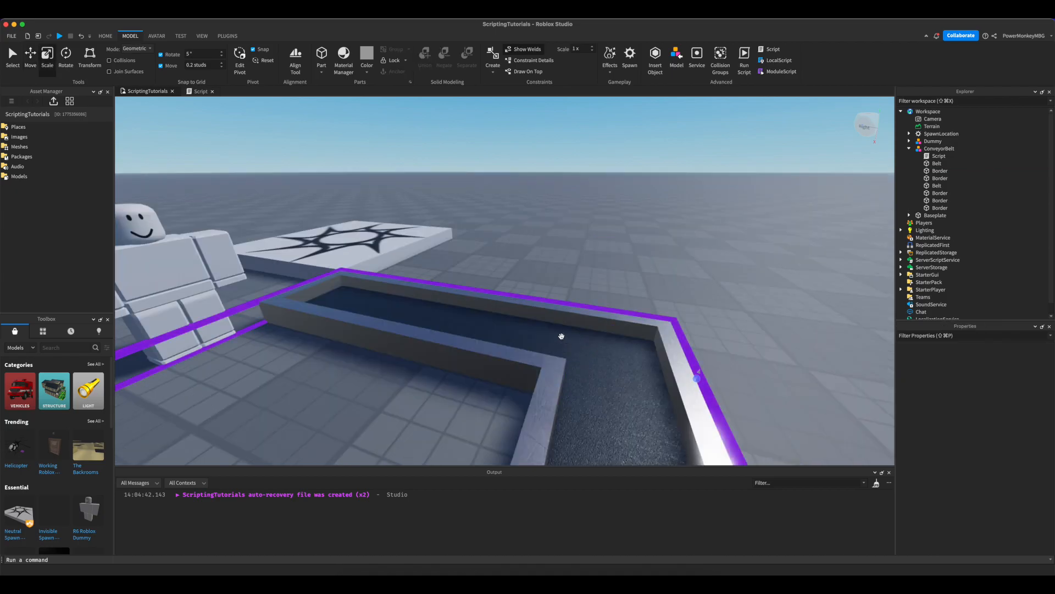
{"action": "scroll", "coordinate": [583, 343], "scroll_direction": "down", "scroll_amount": 5}
{"action": "left_click", "coordinate": [549, 344], "text": "alt"}
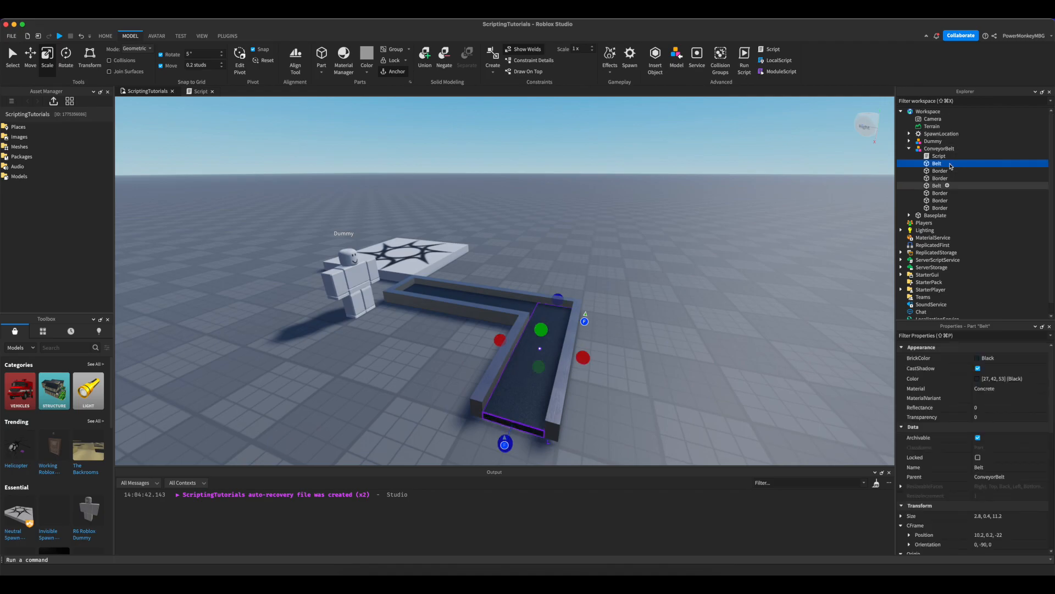
{"action": "left_click", "coordinate": [940, 148]}
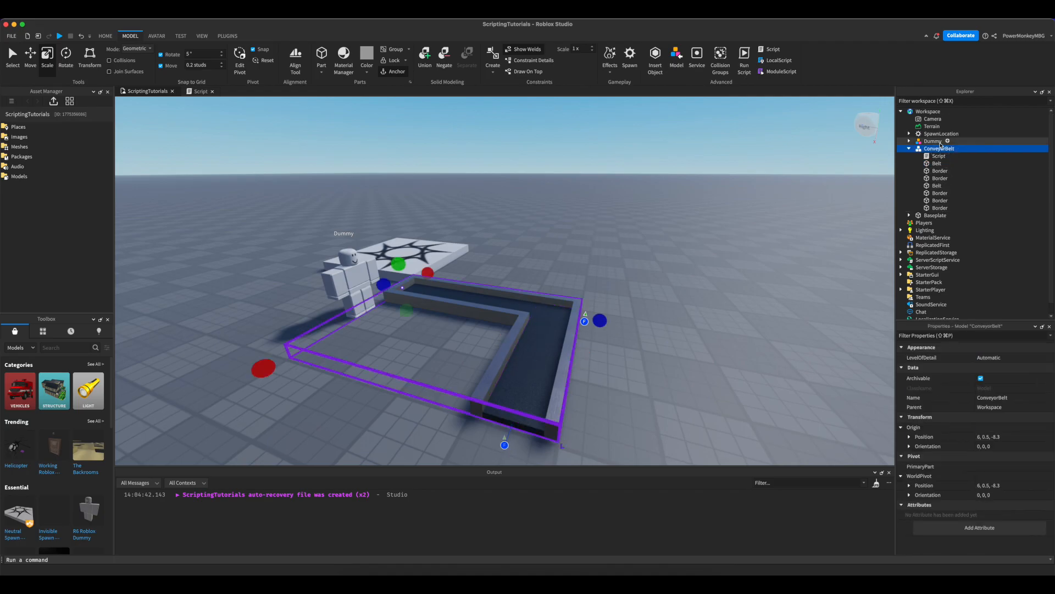
{"action": "key", "text": "Delete"}
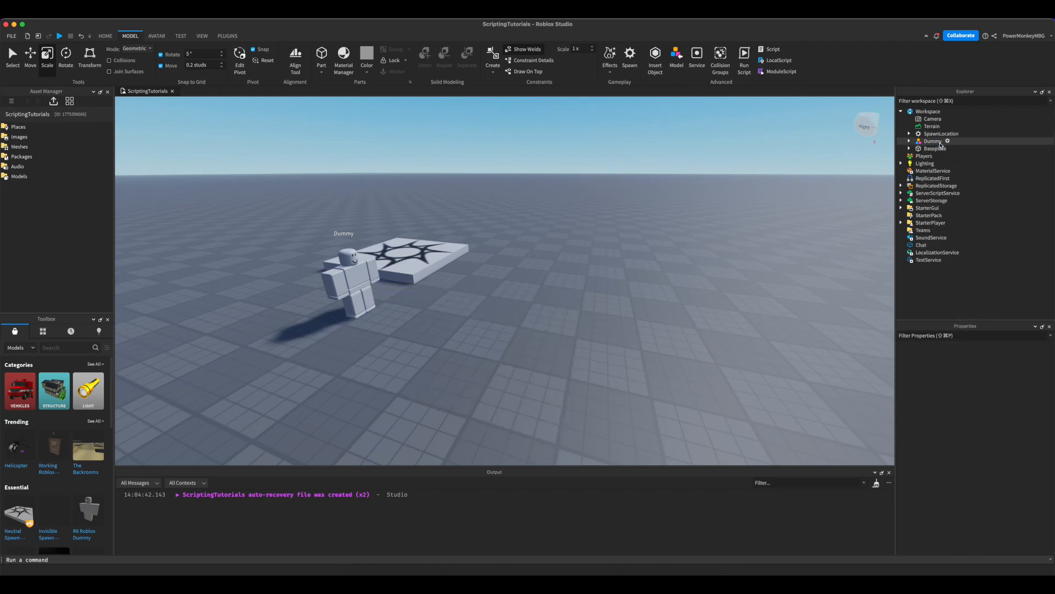
{"action": "key", "text": "super+z"}
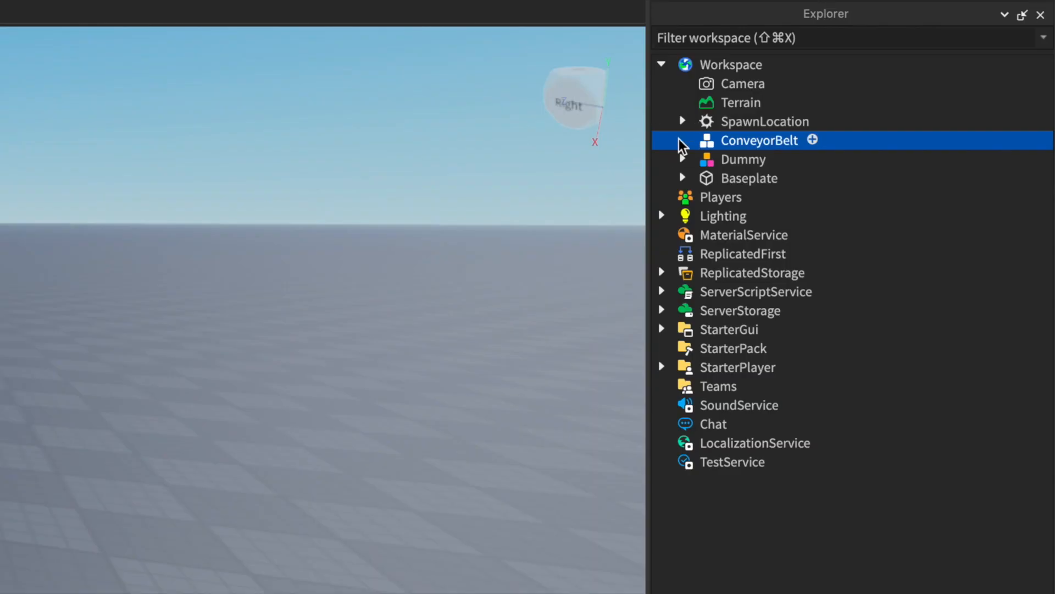
Open the ConveyorBelt model's Script and add a for loop that goes through conveyor:GetChildren() in pairs as belt.
{"action": "left_click", "coordinate": [909, 140]}
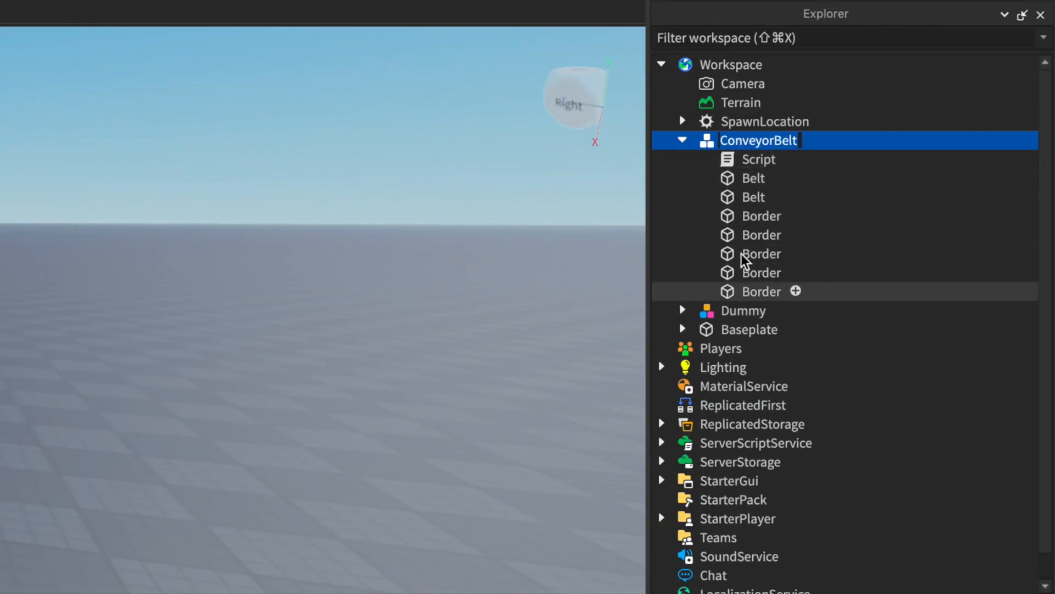
{"action": "left_click", "coordinate": [755, 158]}
{"action": "double_click", "coordinate": [748, 160]}
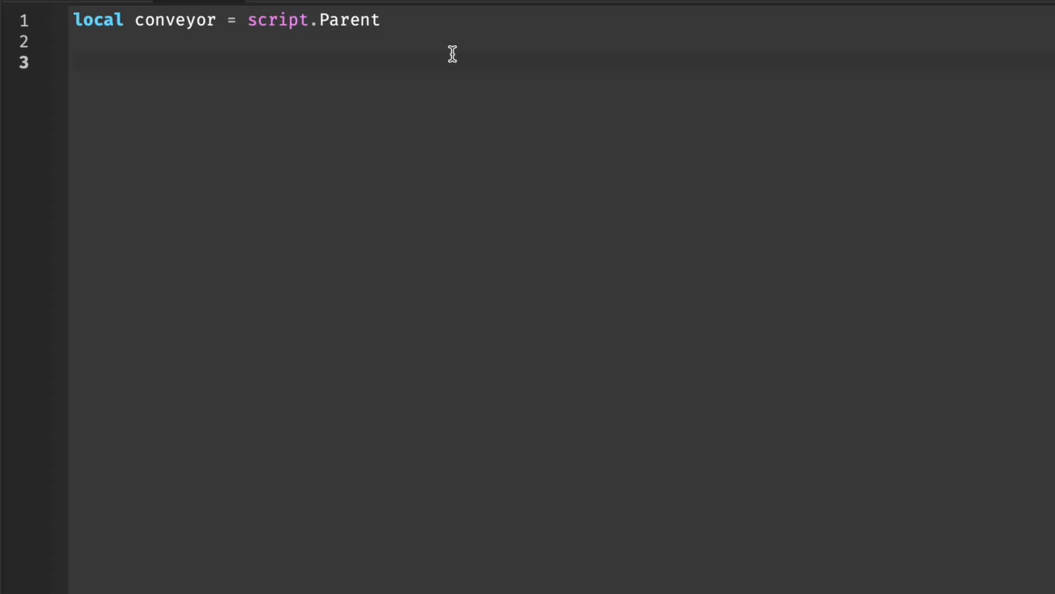
{"action": "type", "text": "for _, belt "}
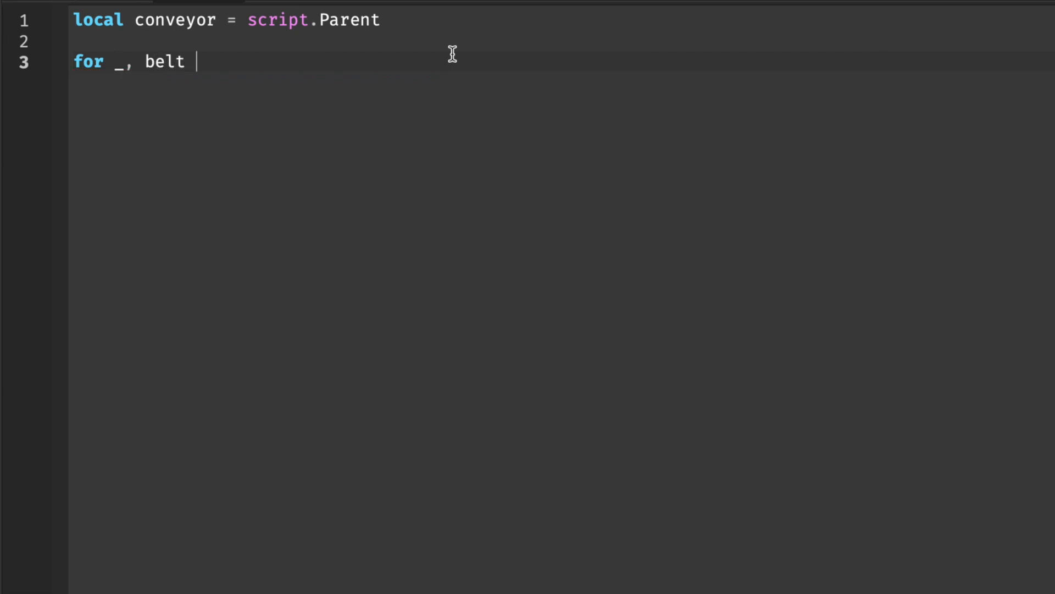
{"action": "type", "text": "in pairs(con"}
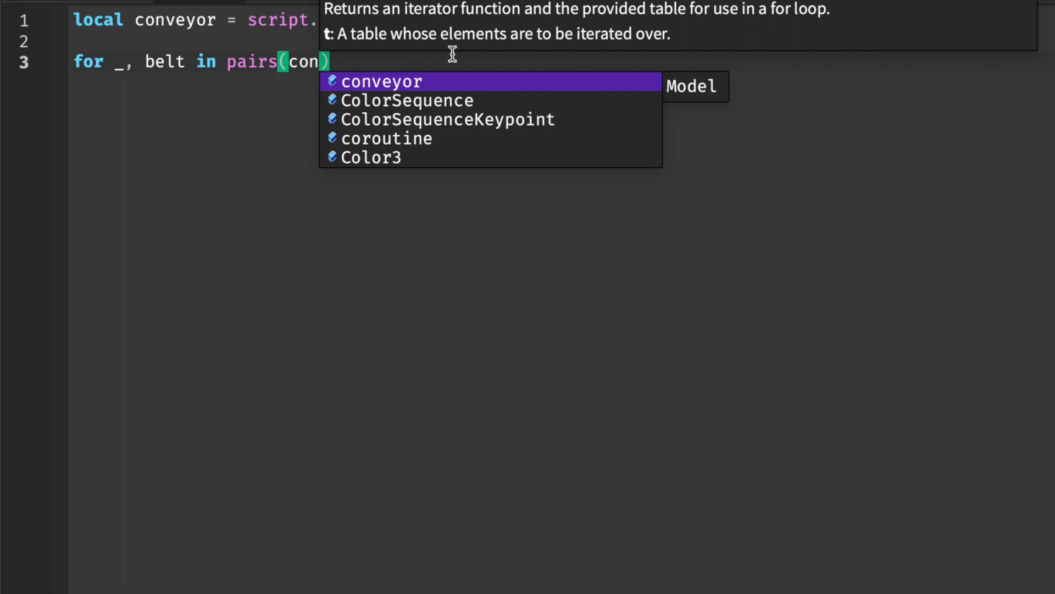
{"action": "key", "text": "Tab"}
{"action": "type", "text": ":Get"}
{"action": "key", "text": "Tab"}
{"action": "type", "text": "()) do"}
{"action": "key", "text": "Return"}
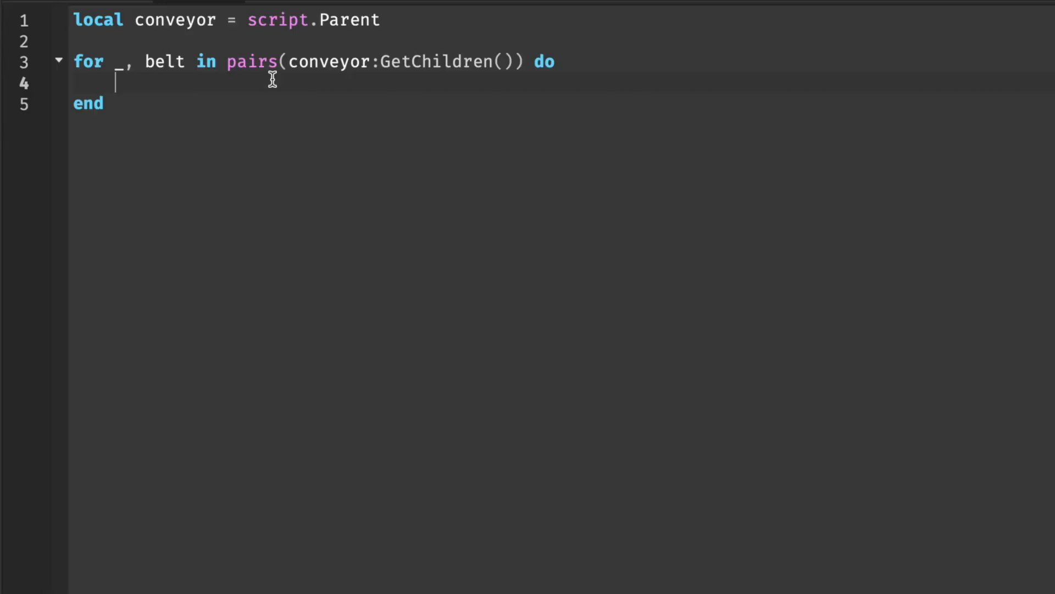
Inside the loop, add an if block that checks whether belt.Name equals "Belt".
{"action": "type", "text": "if belt.Name == \""}
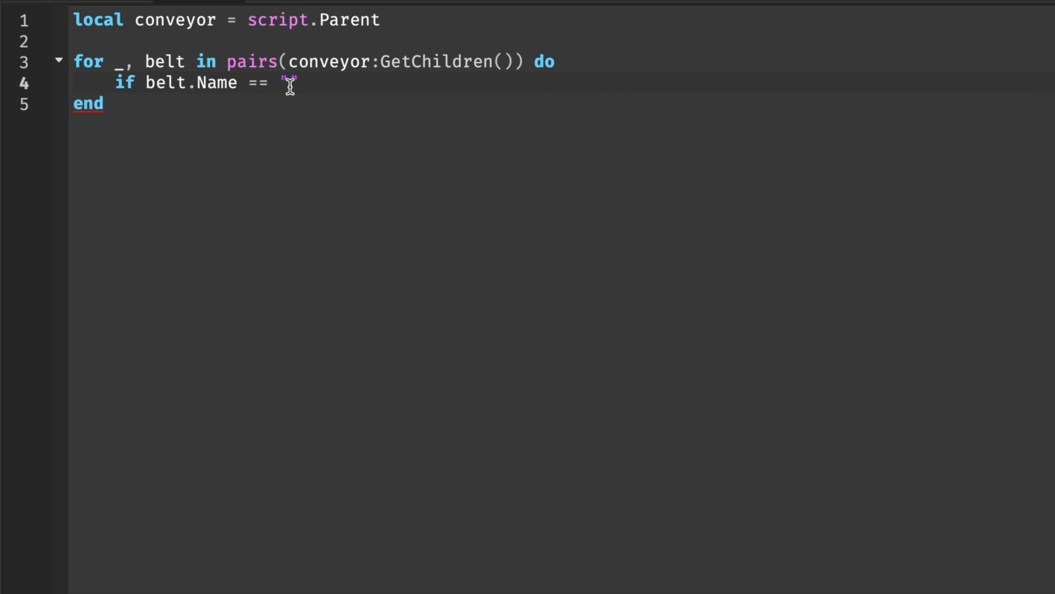
{"action": "type", "text": "Belt\" then"}
{"action": "key", "text": "Return"}
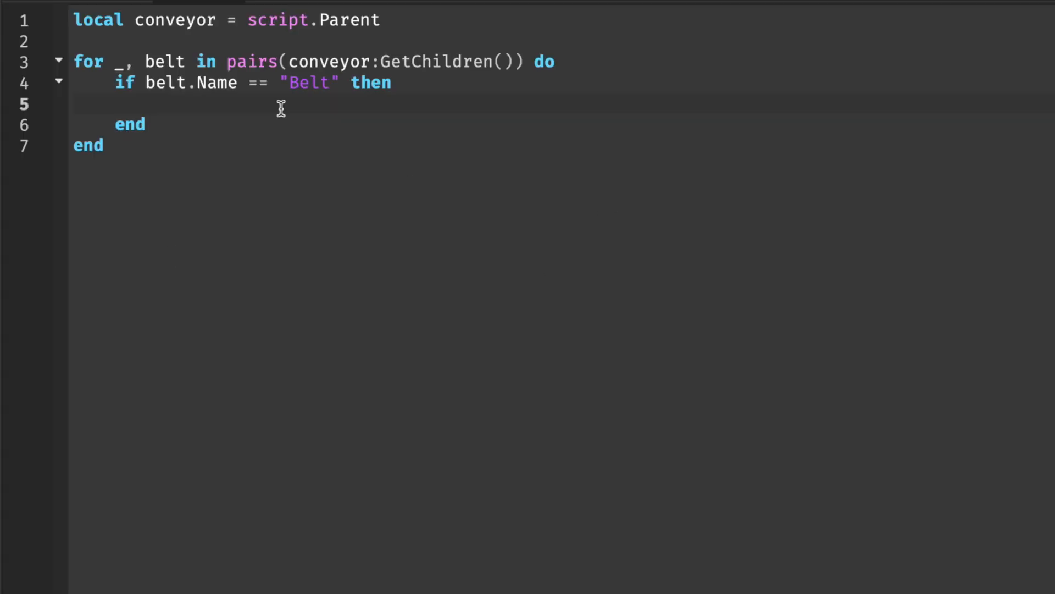
Inside the if block, write belt.AssemblyLinearVelocity followed by belt.CFrame.LookVector and a multiplication sign.
{"action": "type", "text": "belt.A"}
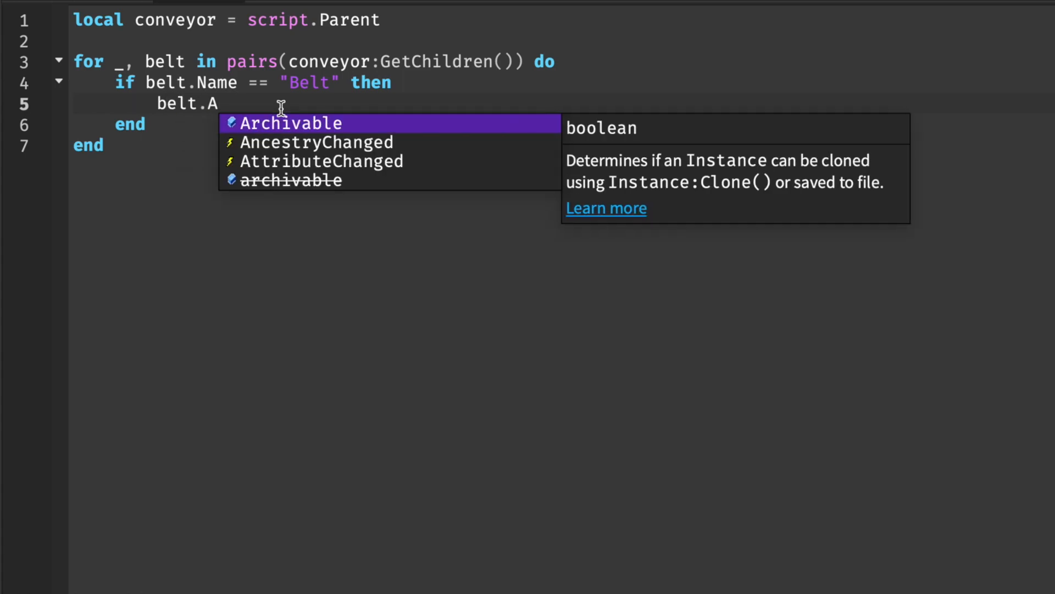
{"action": "type", "text": "ssemblyLinearVelocity"}
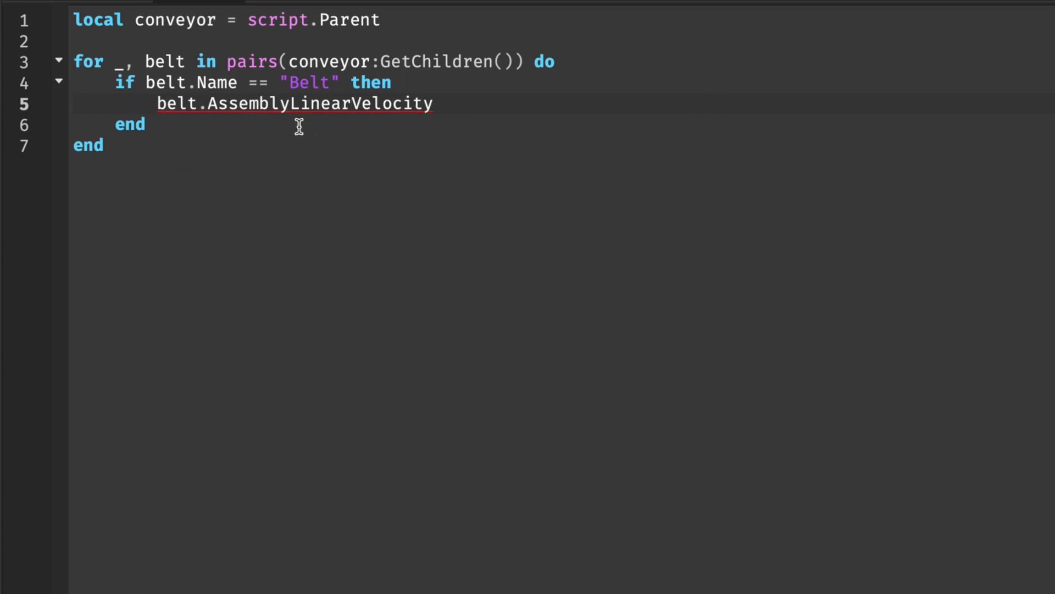
{"action": "double_click", "coordinate": [265, 105]}
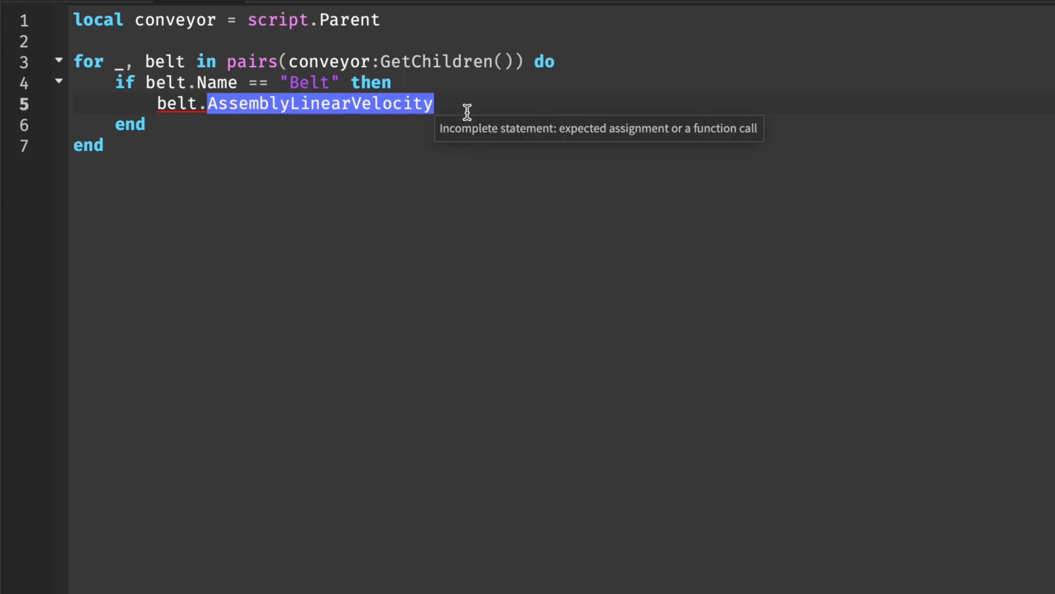
{"action": "left_click", "coordinate": [439, 106]}
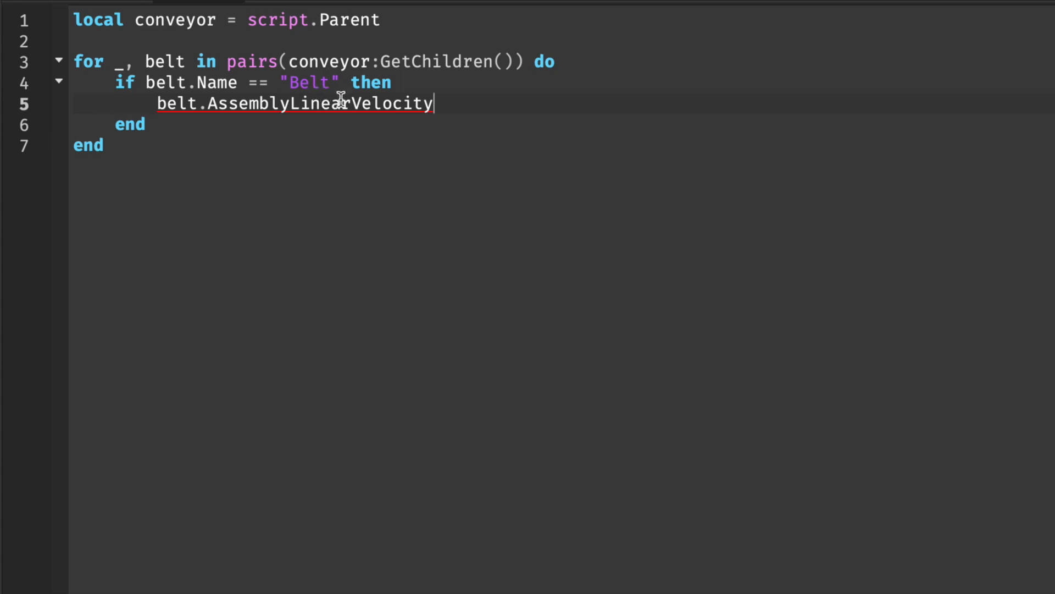
{"action": "double_click", "coordinate": [291, 105]}
{"action": "left_click", "coordinate": [463, 99]}
{"action": "type", "text": "belt"}
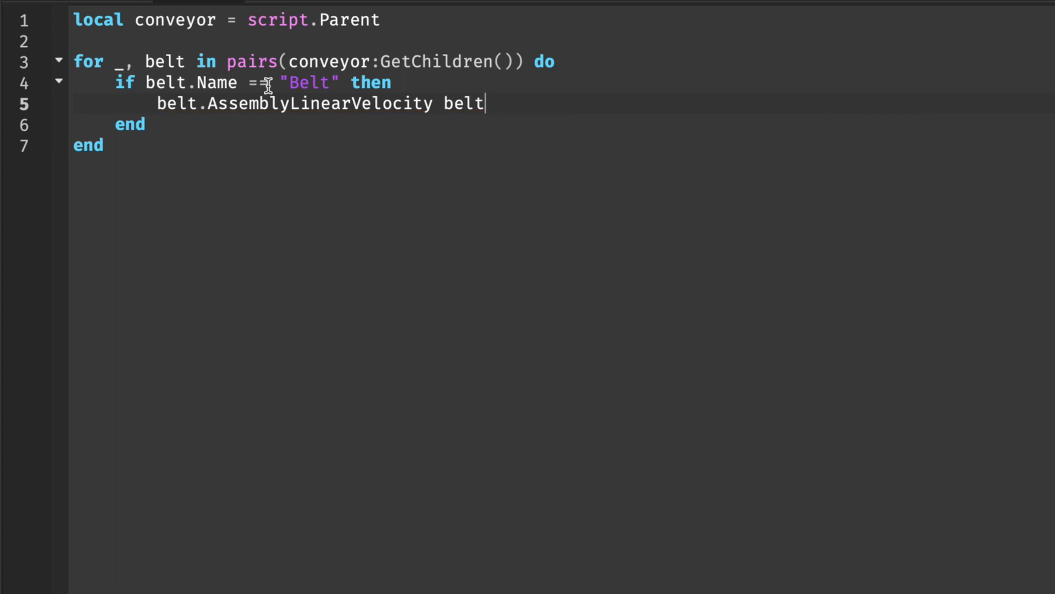
{"action": "type", "text": ".CFrame.L"}
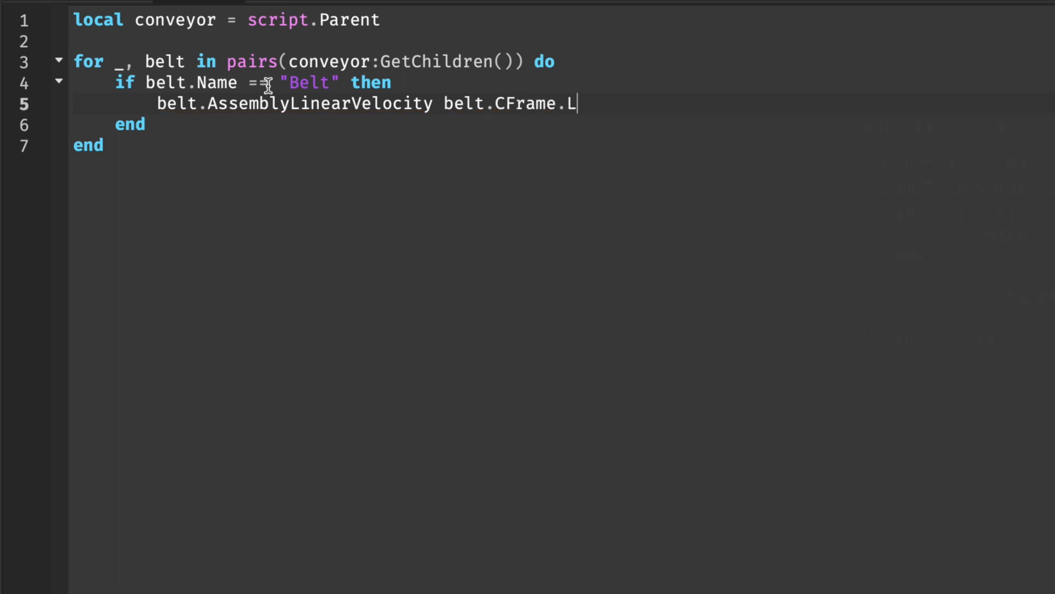
{"action": "type", "text": "ookVector *"}
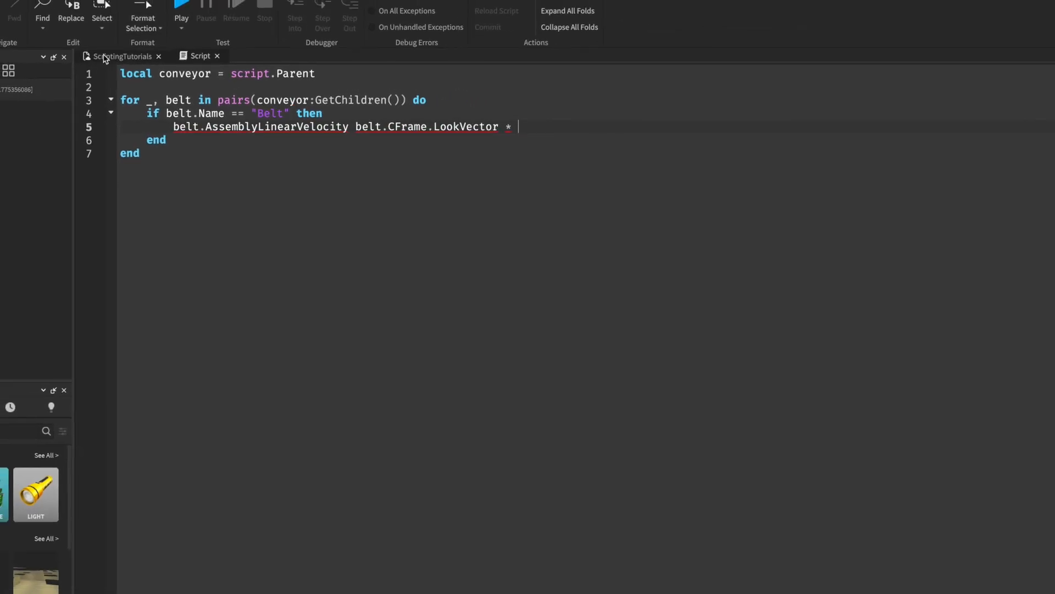
Show the orientation indicator on the second belt in the 3D scene to check which way it faces.
{"action": "left_click", "coordinate": [103, 55]}
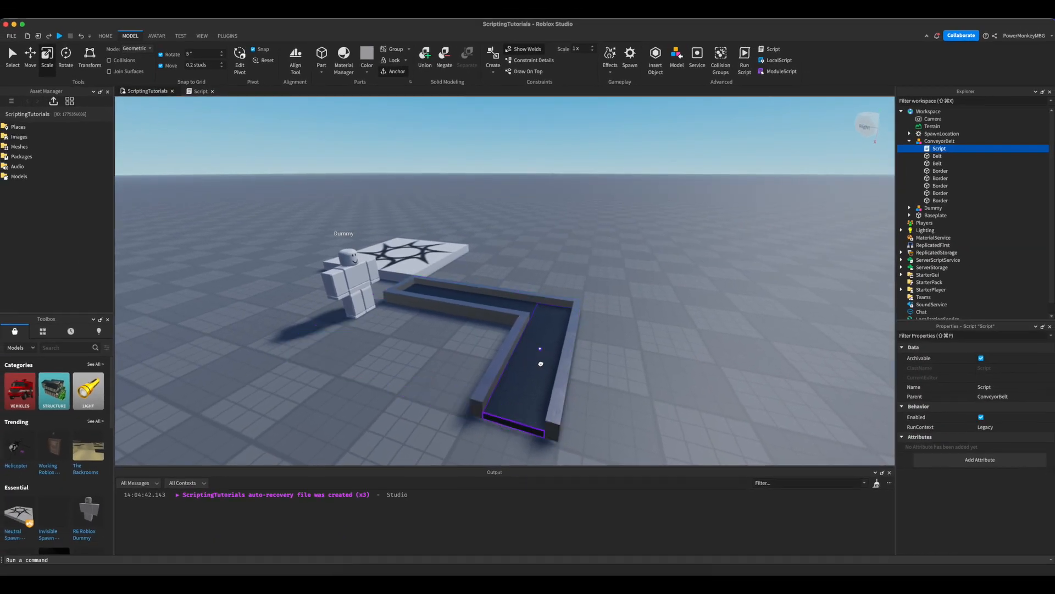
{"action": "left_click", "coordinate": [541, 363], "text": "alt"}
{"action": "right_click", "coordinate": [527, 359]}
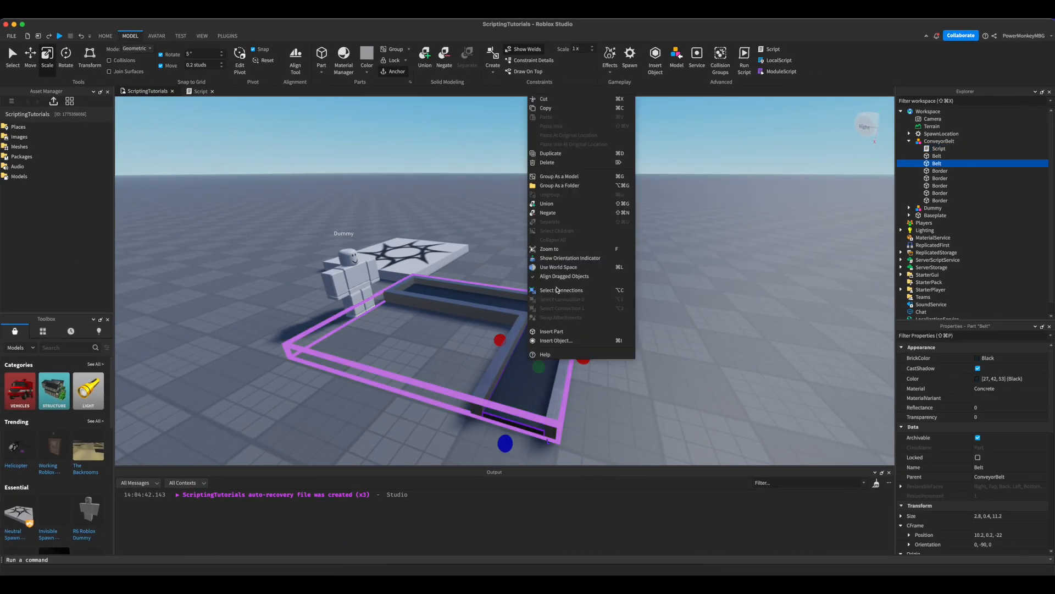
{"action": "left_click", "coordinate": [561, 259]}
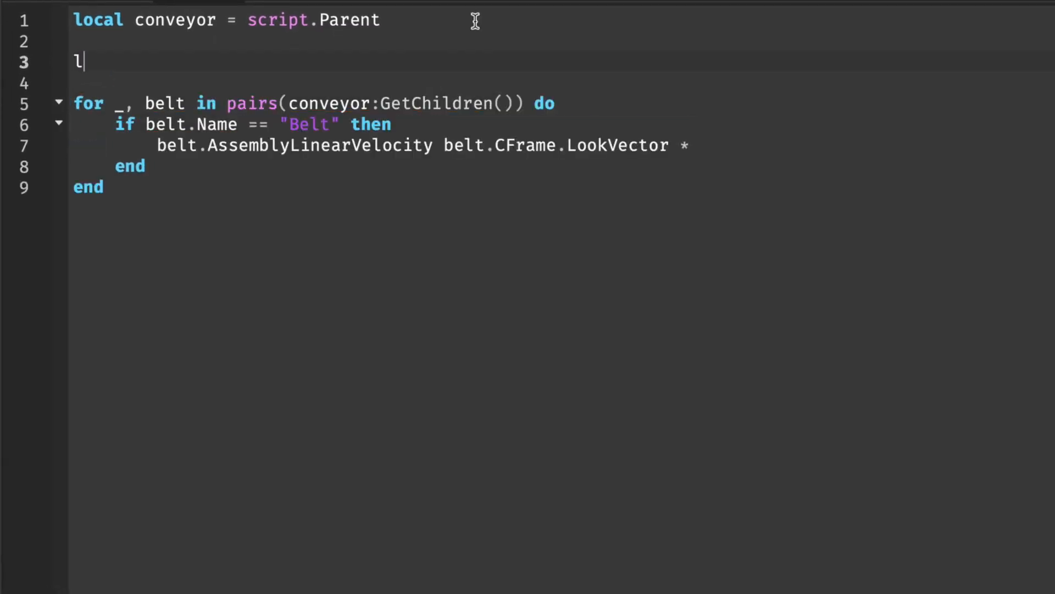
Declare local CONVEYOR_SPEED = 15 above the loop and complete the line as belt.AssemblyLinearVelocity = belt.CFrame.LookVector * CONVEYOR_SPEED.
{"action": "type", "text": "ocal"}
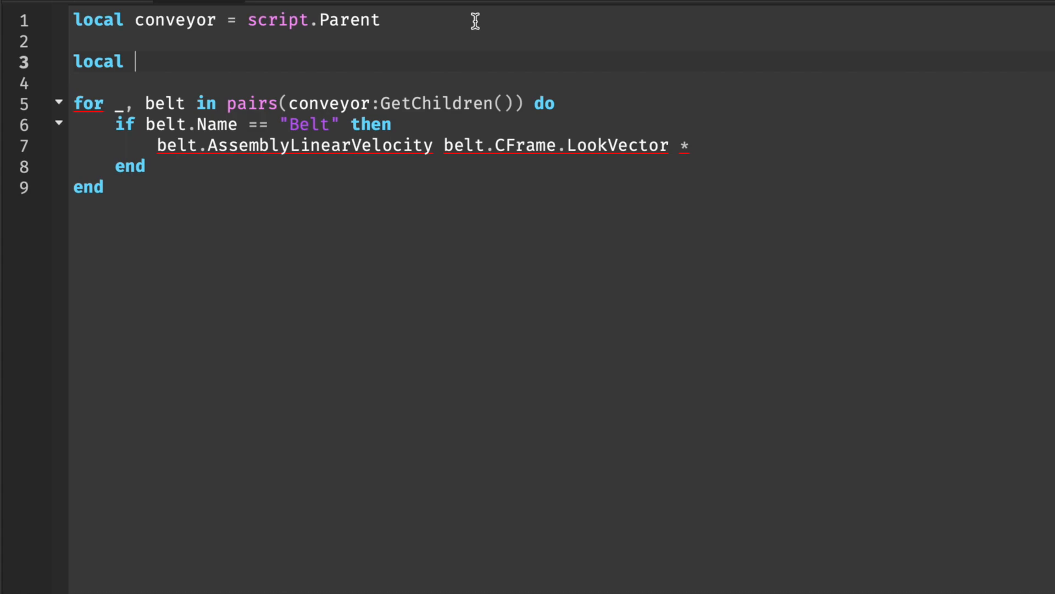
{"action": "type", "text": "CONVEYOR_SPEED = 15"}
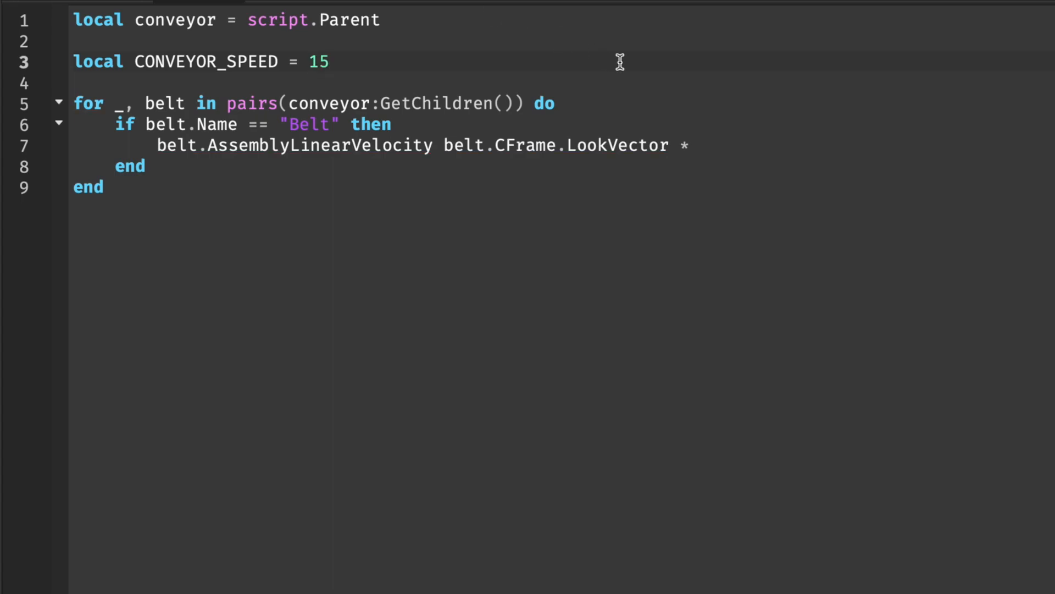
{"action": "left_click", "coordinate": [701, 144]}
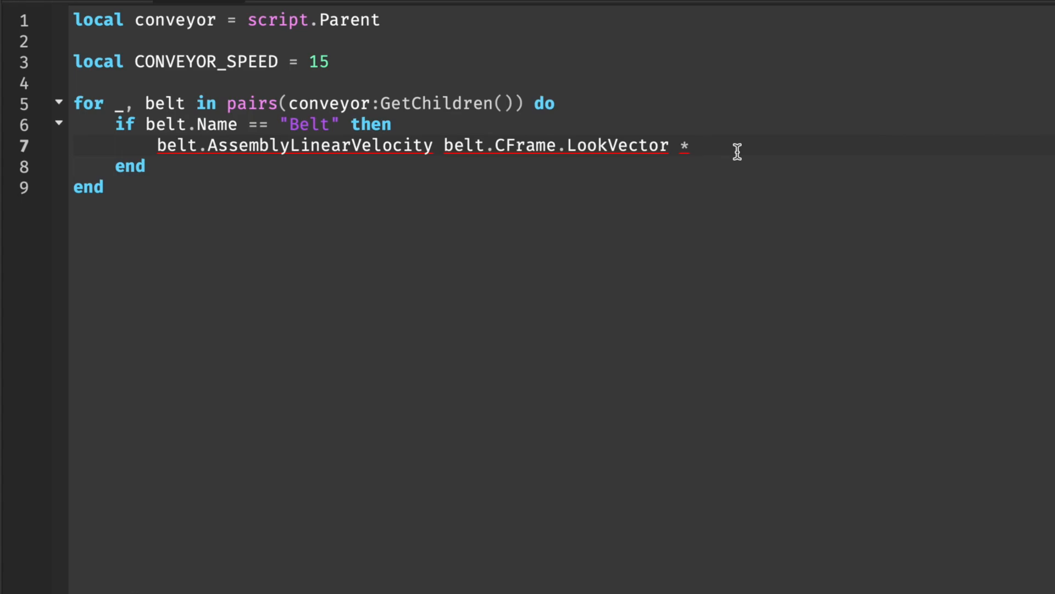
{"action": "type", "text": "CONV"}
{"action": "key", "text": "Down"}
{"action": "key", "text": "Tab"}
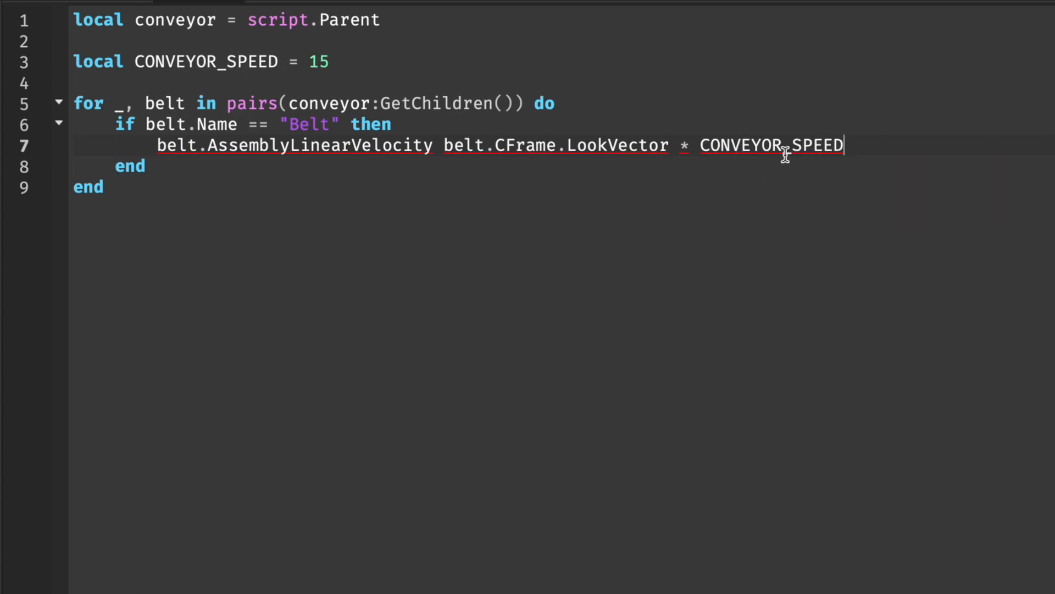
{"action": "type", "text": "="}
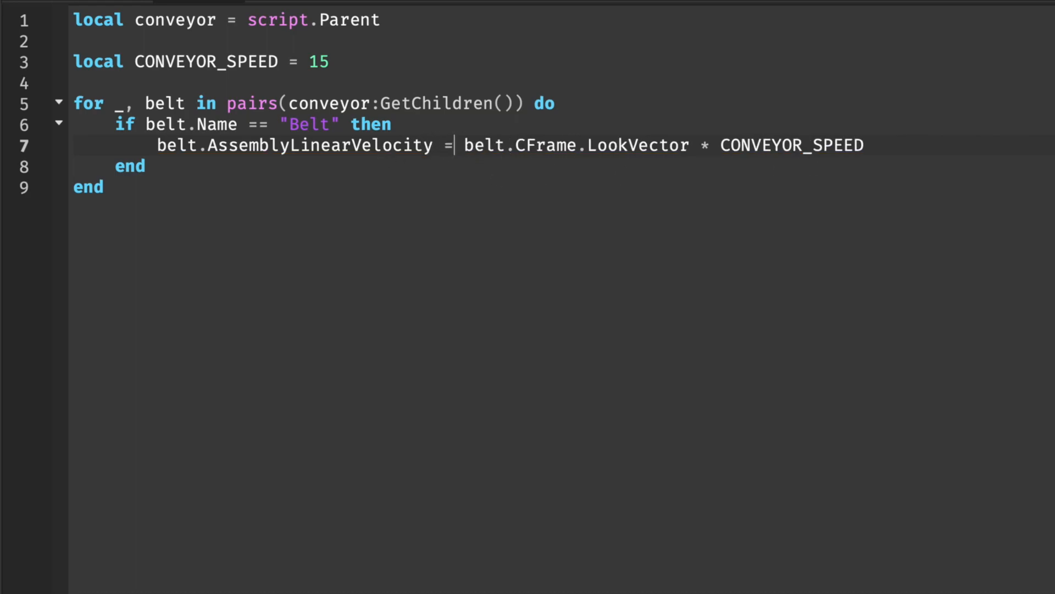
Play-test the place, walk the character onto the conveyor to try both belts, and stop the test.
{"action": "left_click", "coordinate": [133, 70]}
{"action": "left_click", "coordinate": [180, 36]}
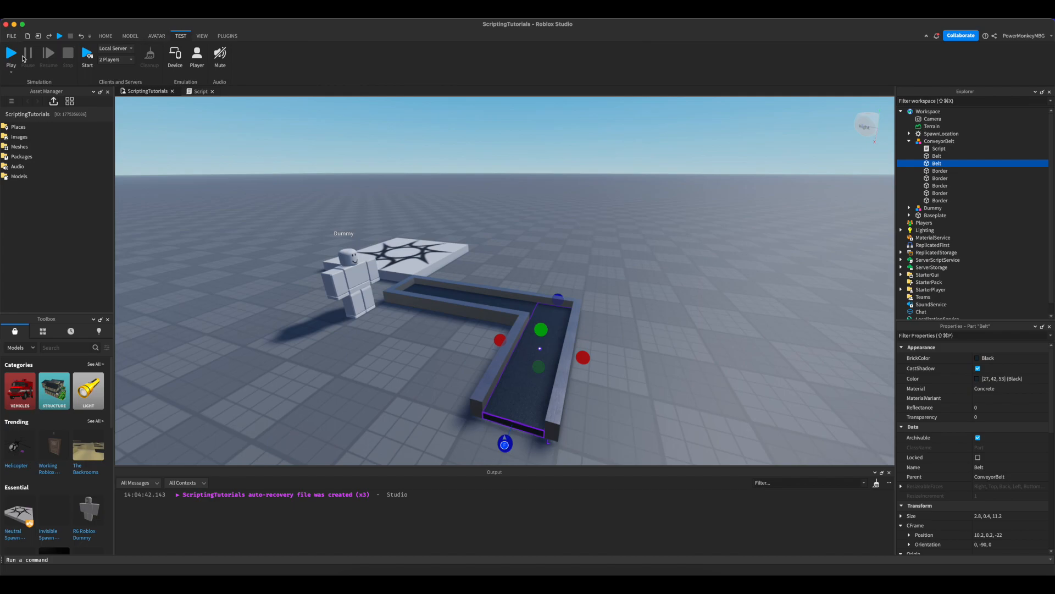
{"action": "key", "text": "F5"}
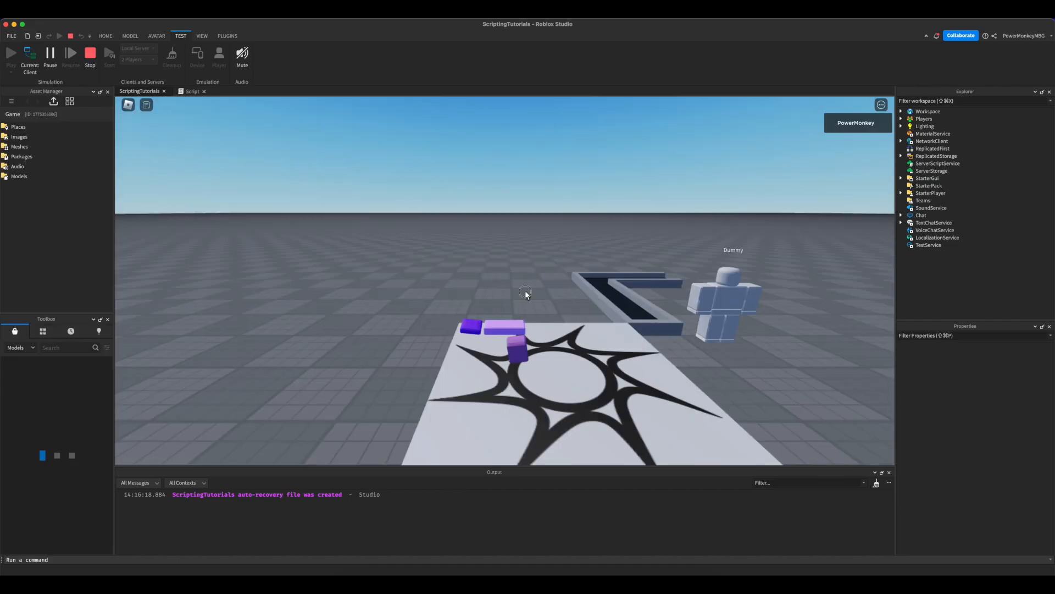
{"action": "key", "text": "d"}
{"action": "key", "text": "w"}
{"action": "right_click_drag", "start_coordinate": [600, 317], "coordinate": [696, 317]}
{"action": "key", "text": "d"}
{"action": "key", "text": "w"}
{"action": "key", "text": "a"}
{"action": "key", "text": "w"}
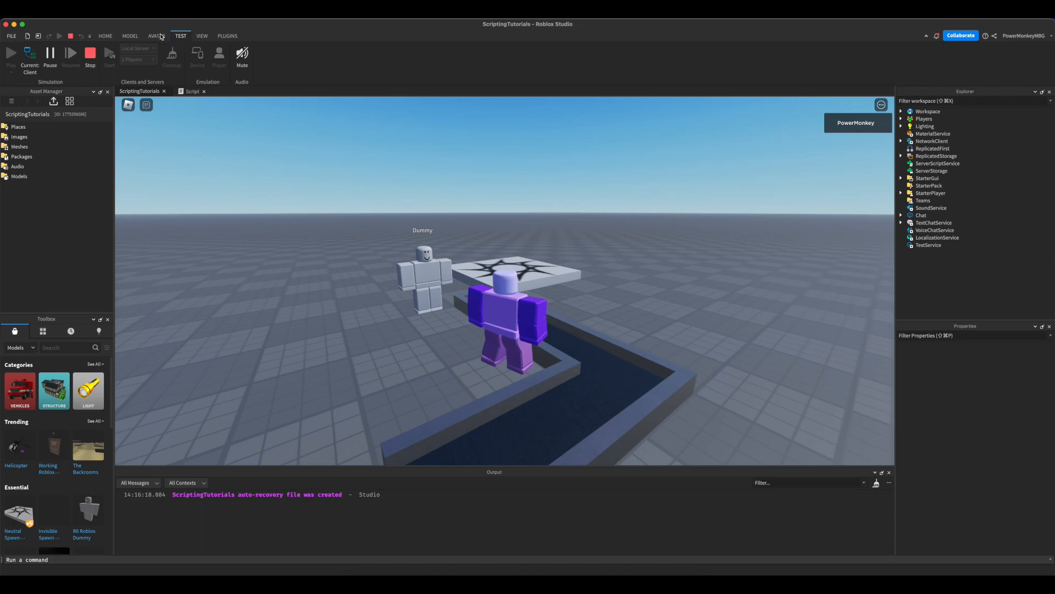
{"action": "left_click", "coordinate": [92, 54]}
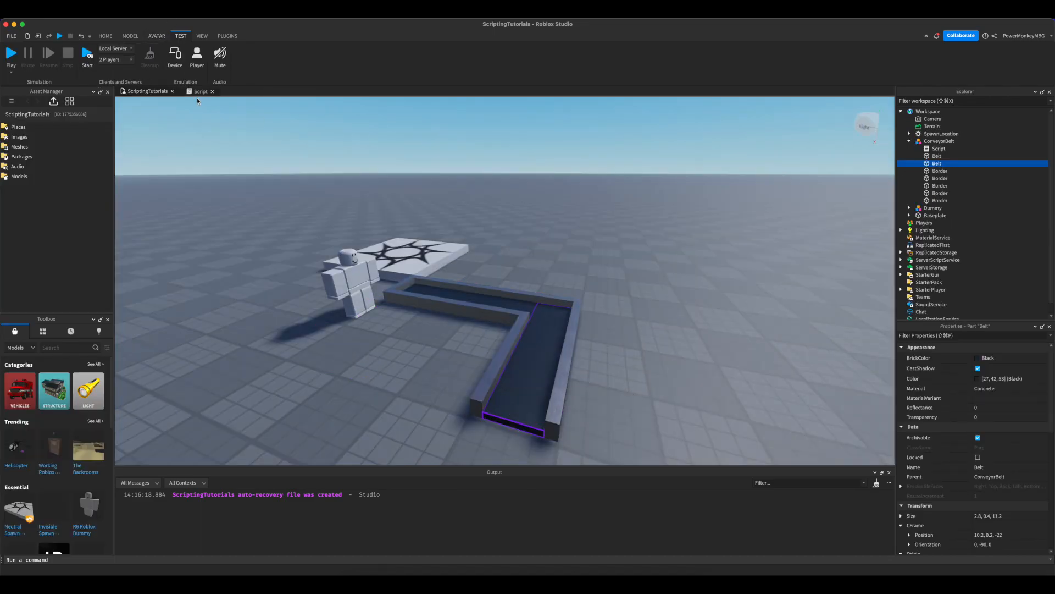
Duplicate the second belt, move the copy past its open end and shorten it to 2.8 studs.
{"action": "left_click", "coordinate": [198, 91]}
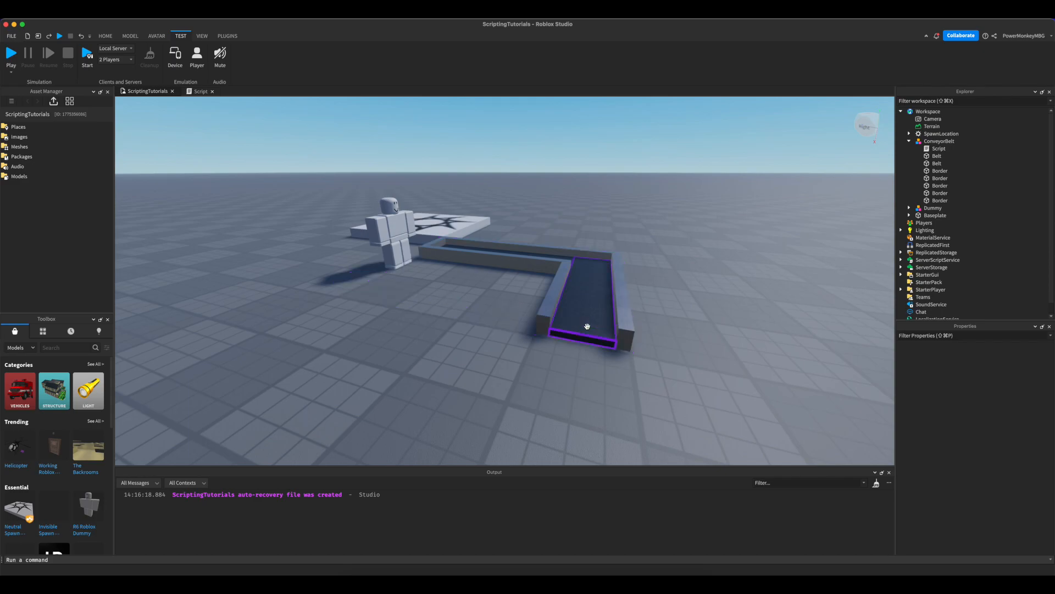
{"action": "left_click", "coordinate": [587, 326]}
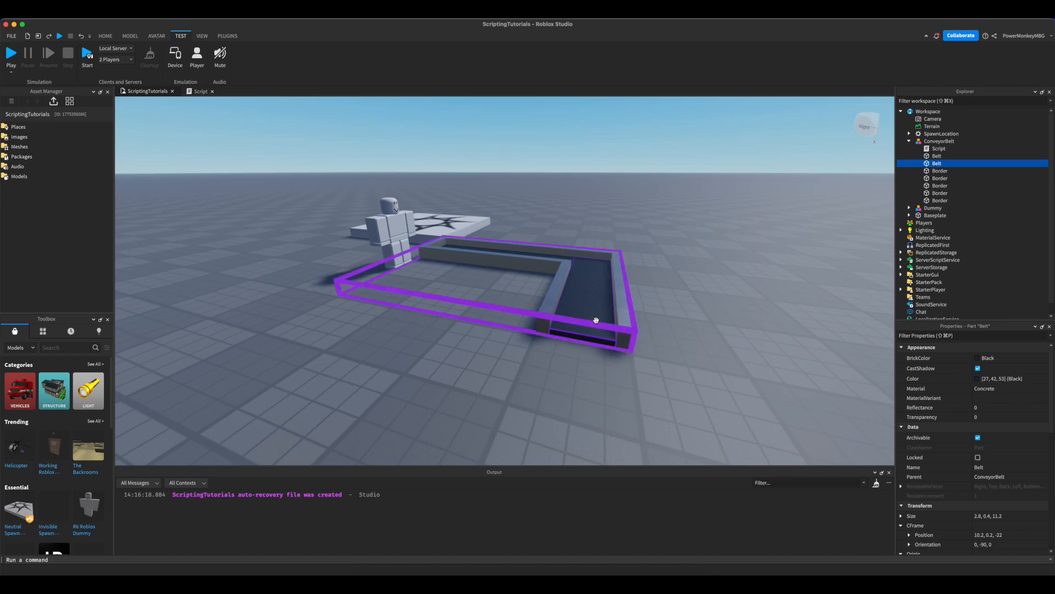
{"action": "key", "text": "super+d"}
{"action": "key", "text": "super+2"}
{"action": "left_click_drag", "start_coordinate": [578, 340], "coordinate": [572, 380]}
{"action": "key", "text": "super+z"}
{"action": "left_click_drag", "start_coordinate": [587, 328], "coordinate": [570, 369]}
{"action": "key", "text": "super+3"}
{"action": "left_click_drag", "start_coordinate": [587, 266], "coordinate": [577, 323]}
{"action": "left_click_drag", "start_coordinate": [563, 460], "coordinate": [581, 403]}
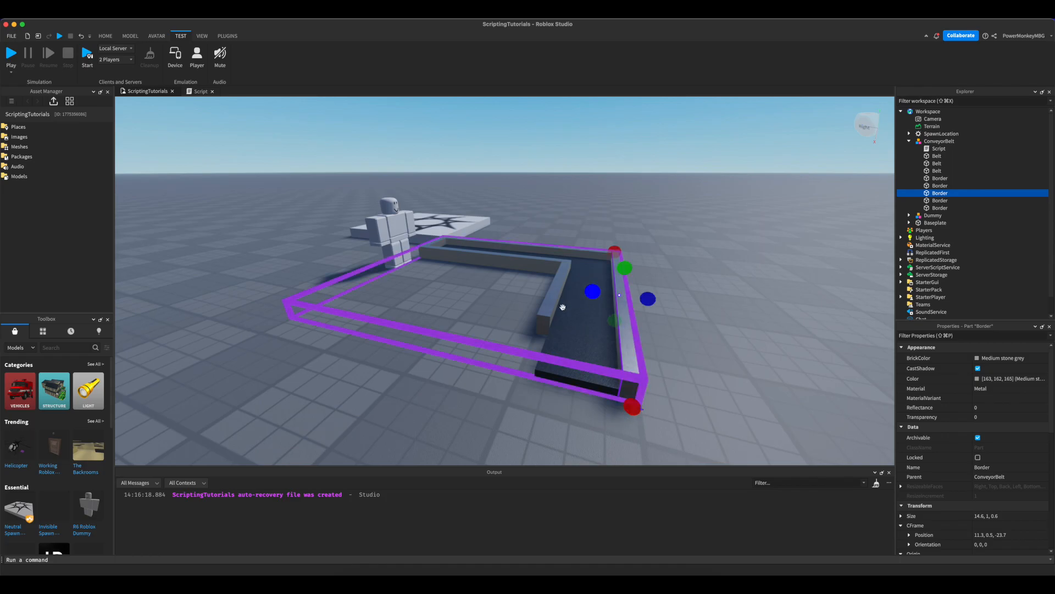
Extend the inner border alongside the short belt piece and close off the conveyor's end with a 4-stud-long border.
{"action": "left_click", "coordinate": [491, 264]}
{"action": "left_click_drag", "start_coordinate": [490, 264], "coordinate": [424, 338]}
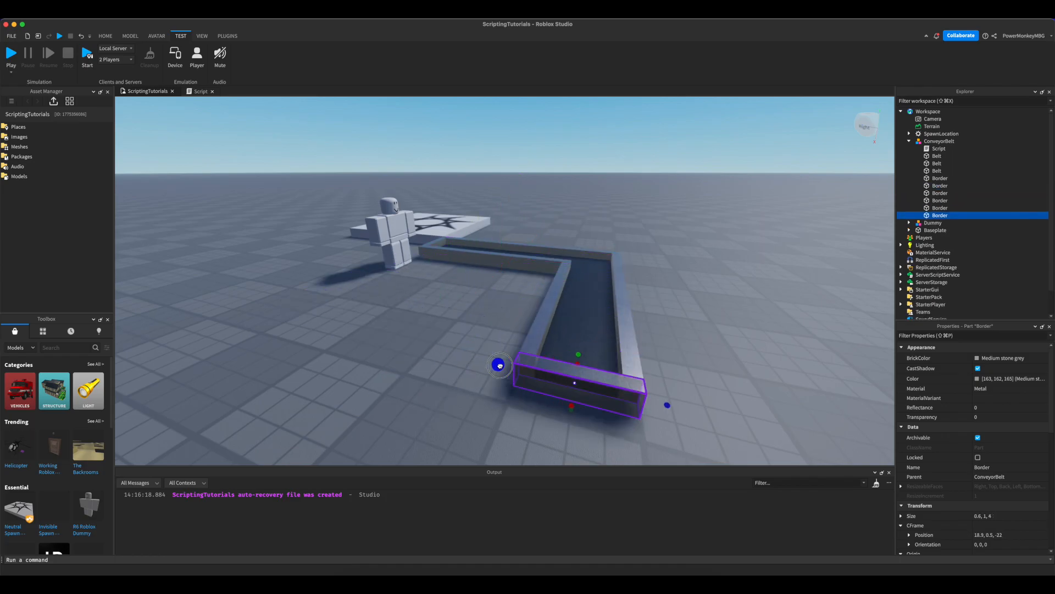
Reduce the short end belt's thickness to 0.2 studs.
{"action": "left_click", "coordinate": [590, 354]}
{"action": "scroll", "coordinate": [504, 356], "scroll_direction": "up", "scroll_amount": 5}
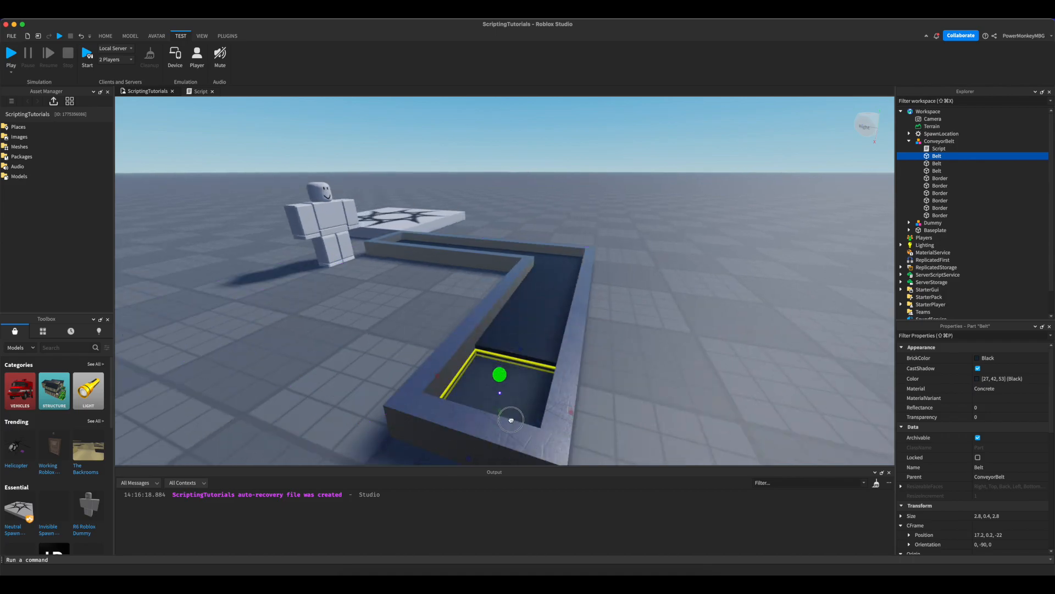
{"action": "left_click_drag", "start_coordinate": [503, 356], "coordinate": [504, 364]}
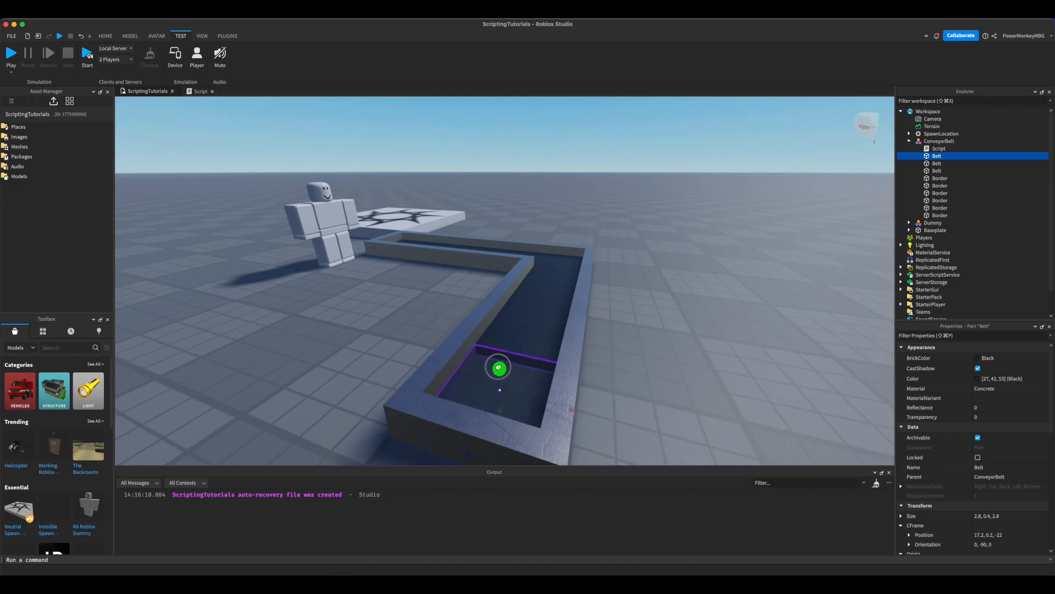
{"action": "key", "text": "a"}
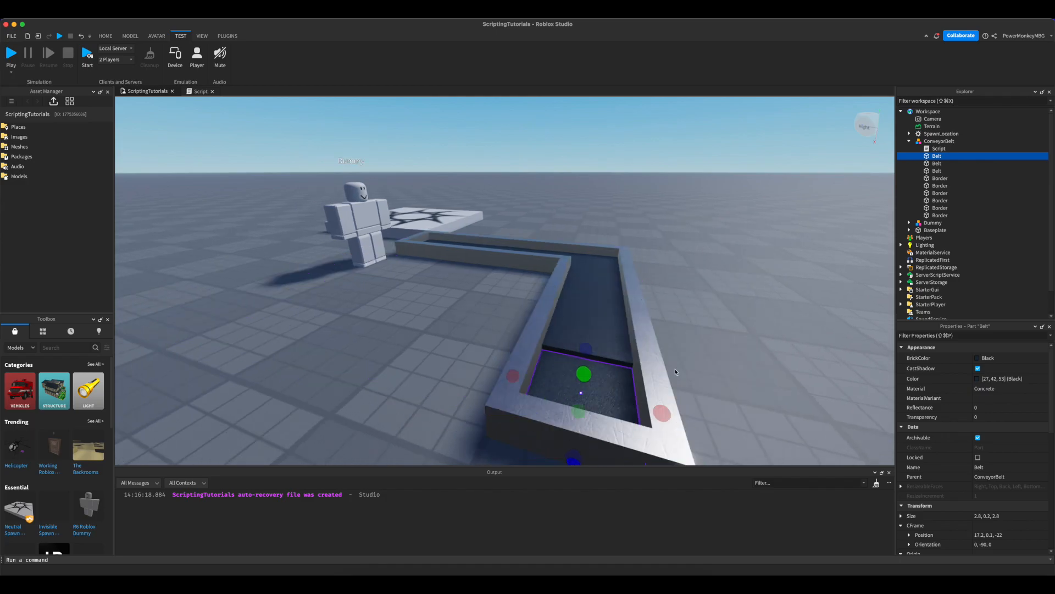
Color the short end belt Really red and set its material to Neon.
{"action": "left_click", "coordinate": [1018, 358]}
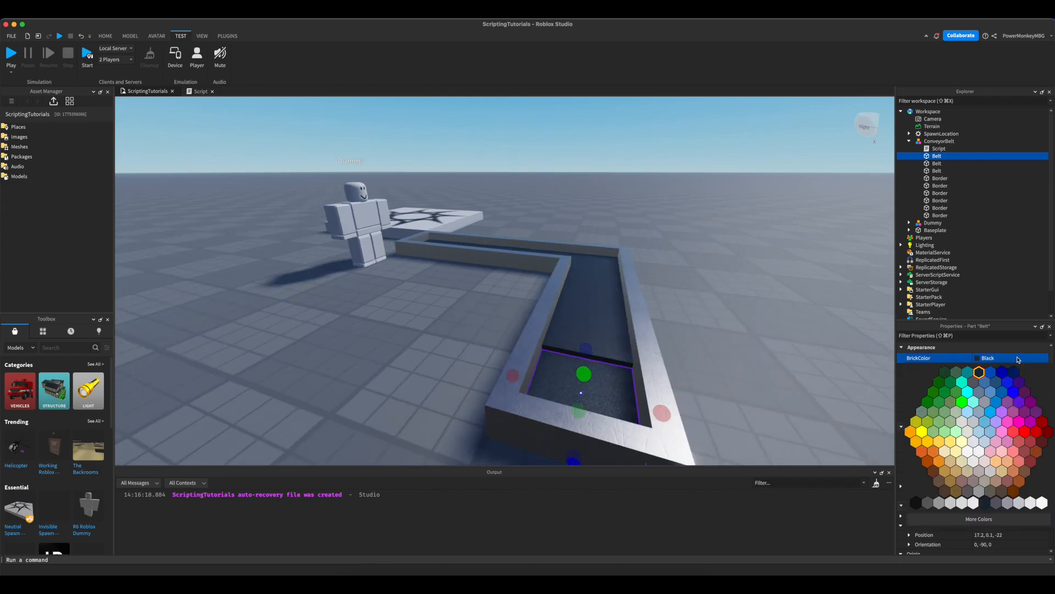
{"action": "left_click", "coordinate": [1025, 432]}
{"action": "left_click", "coordinate": [1003, 389]}
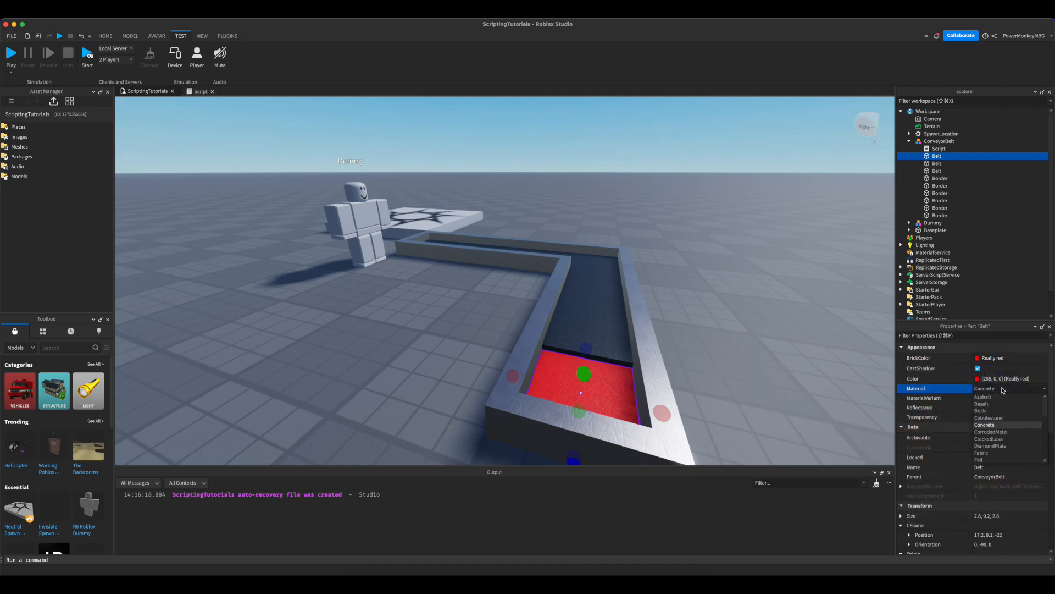
{"action": "key", "text": "n"}
{"action": "key", "text": "Return"}
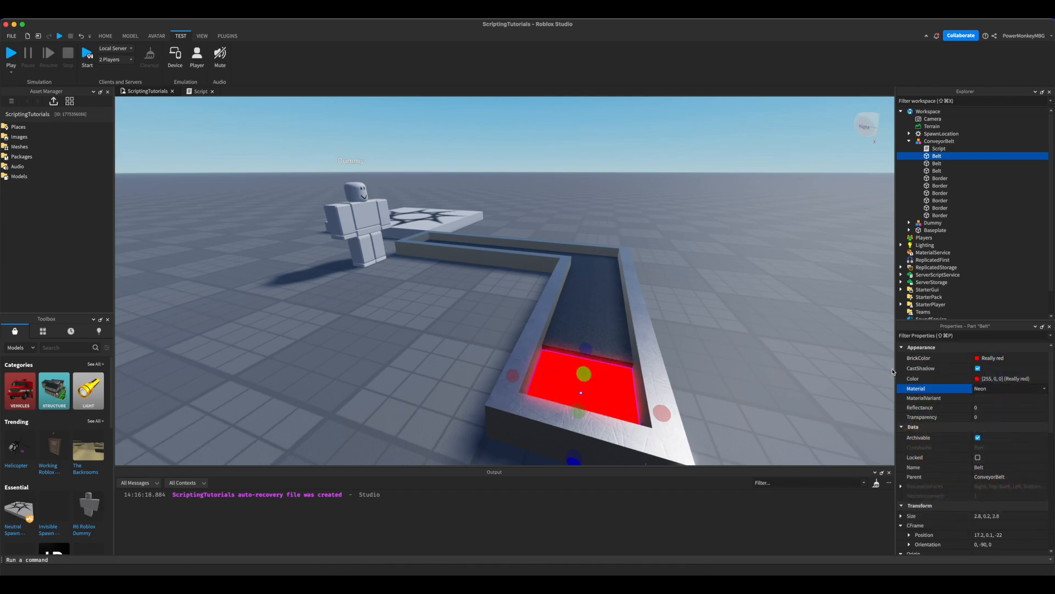
Rename the red end belt as Collector.
{"action": "right_click", "coordinate": [937, 156]}
{"action": "left_click", "coordinate": [967, 214]}
{"action": "type", "text": "Collect"}
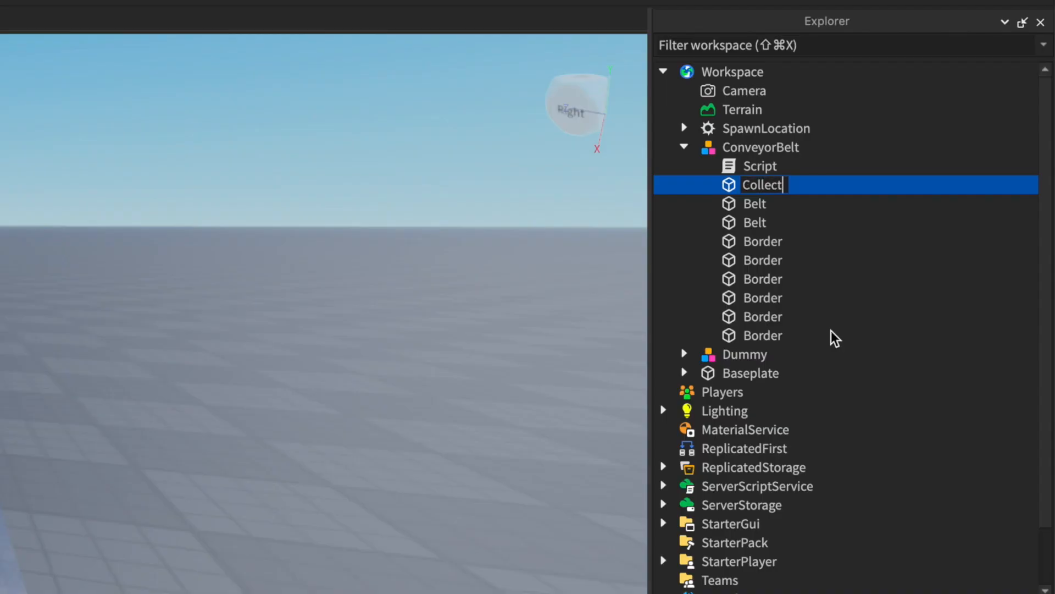
{"action": "type", "text": "or"}
{"action": "key", "text": "Return"}
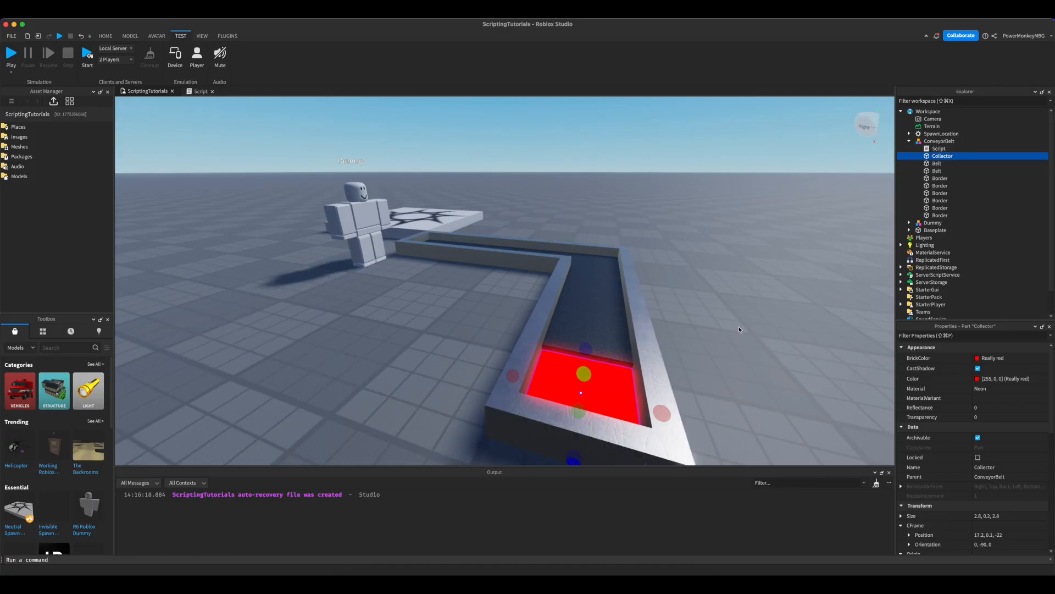
Place a copy of a border beside the first belt's start near the spawn pad, shortened to 2.8 studs.
{"action": "left_click", "coordinate": [698, 302]}
{"action": "key", "text": "e"}
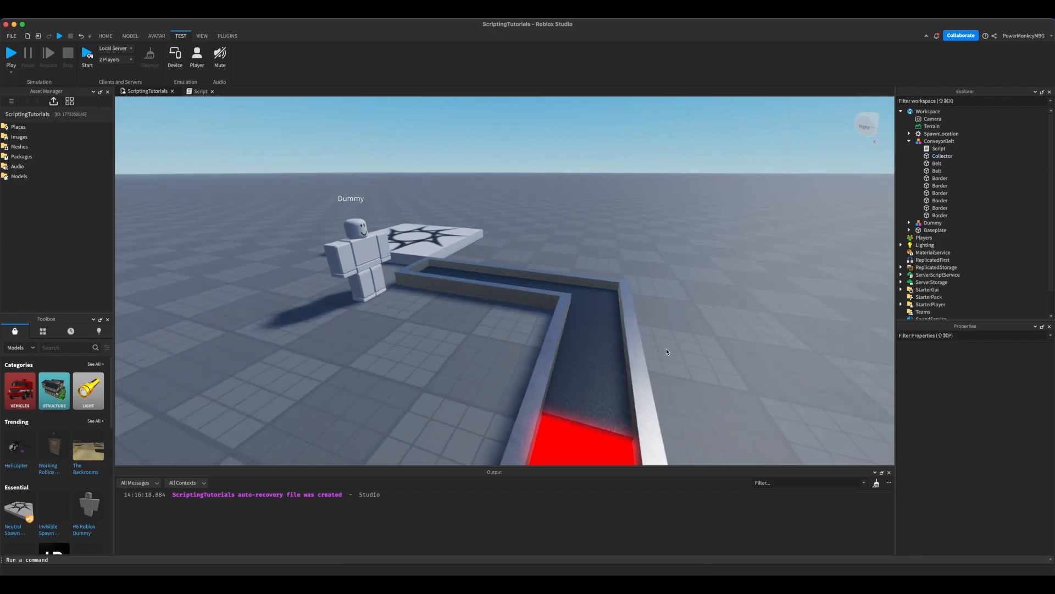
{"action": "key", "text": "w"}
{"action": "key", "text": "e"}
{"action": "key", "text": "s"}
{"action": "key", "text": "a"}
{"action": "left_click", "coordinate": [530, 380]}
{"action": "key", "text": "d"}
{"action": "left_click_drag", "start_coordinate": [505, 446], "coordinate": [524, 426]}
{"action": "key", "text": "super+3"}
{"action": "left_click_drag", "start_coordinate": [677, 416], "coordinate": [554, 406]}
{"action": "key", "text": "w"}
{"action": "key", "text": "a"}
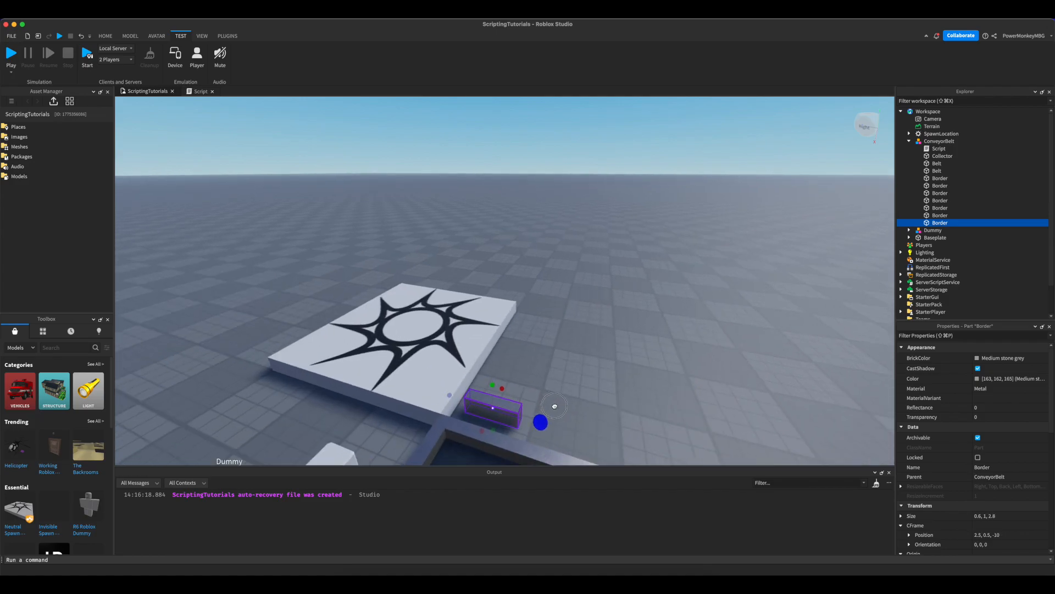
Resize the copied border into a 2 x 1 x 2 stud block and position it beside the first belt's outer border.
{"action": "left_click_drag", "start_coordinate": [482, 432], "coordinate": [478, 449]}
{"action": "left_click_drag", "start_coordinate": [538, 433], "coordinate": [525, 431]}
{"action": "left_click_drag", "start_coordinate": [471, 450], "coordinate": [469, 459]}
{"action": "key", "text": "super+2"}
{"action": "left_click_drag", "start_coordinate": [505, 387], "coordinate": [506, 383]}
{"action": "left_click_drag", "start_coordinate": [513, 373], "coordinate": [503, 385]}
{"action": "scroll", "coordinate": [555, 345], "scroll_direction": "down", "scroll_amount": 4}
Duplicate the block on top of itself and reduce the copy's height to 0.4 studs.
{"action": "key", "text": "super+d"}
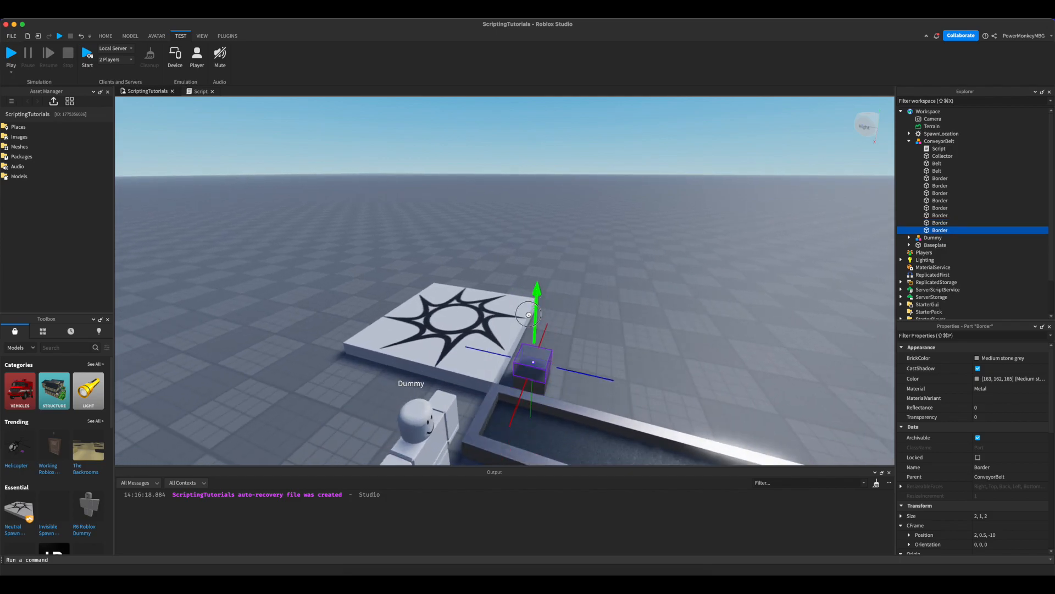
{"action": "key", "text": "super+3"}
{"action": "left_click_drag", "start_coordinate": [535, 330], "coordinate": [536, 346]}
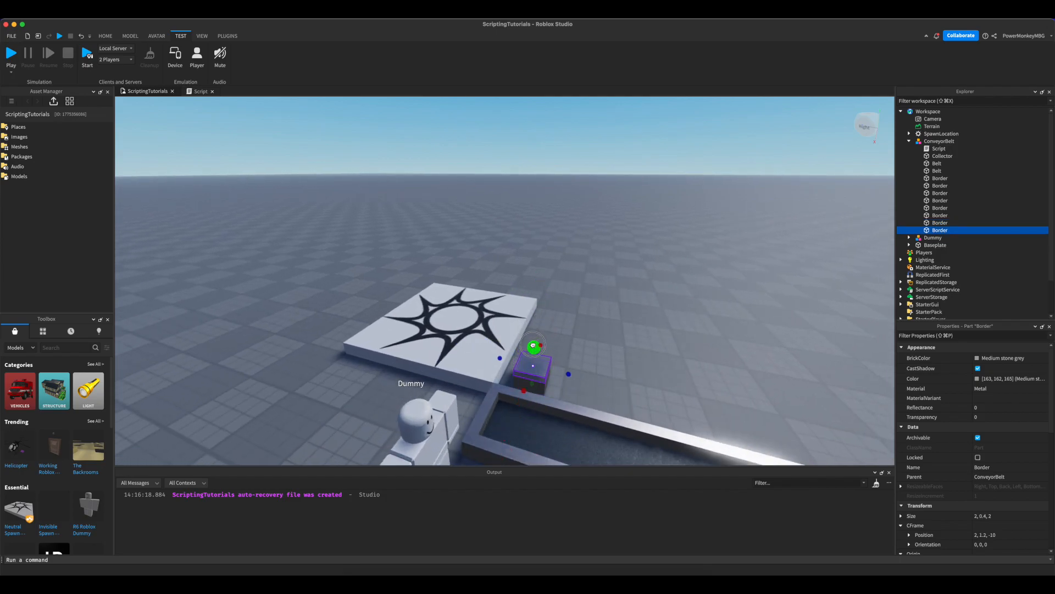
Shrink the slab on top of the base block to 1.6 x 0.4 x 1.6 studs.
{"action": "left_click_drag", "start_coordinate": [519, 393], "coordinate": [520, 389], "text": "super"}
{"action": "middle_click_drag", "start_coordinate": [534, 352], "coordinate": [507, 270]}
{"action": "key", "text": "super+2"}
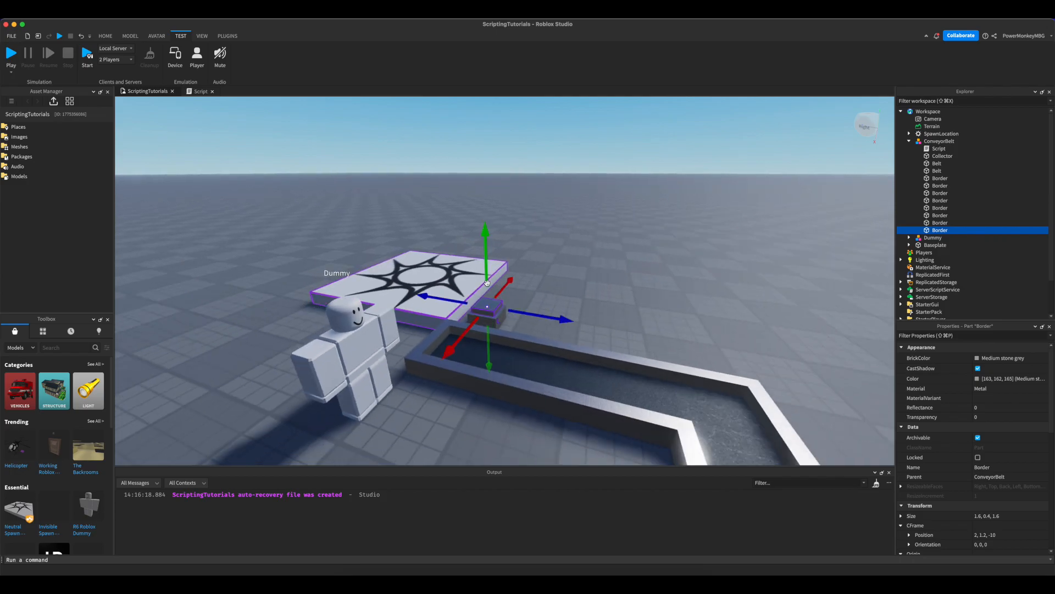
Duplicate the slab, turn the copy into a 1.2 x 6.4 x 1.2 stud column above it, and set its material to Plastic.
{"action": "key", "text": "super+d"}
{"action": "key", "text": "super+3"}
{"action": "left_click_drag", "start_coordinate": [486, 275], "coordinate": [486, 185]}
{"action": "left_click", "coordinate": [989, 389]}
{"action": "type", "text": "plastic"}
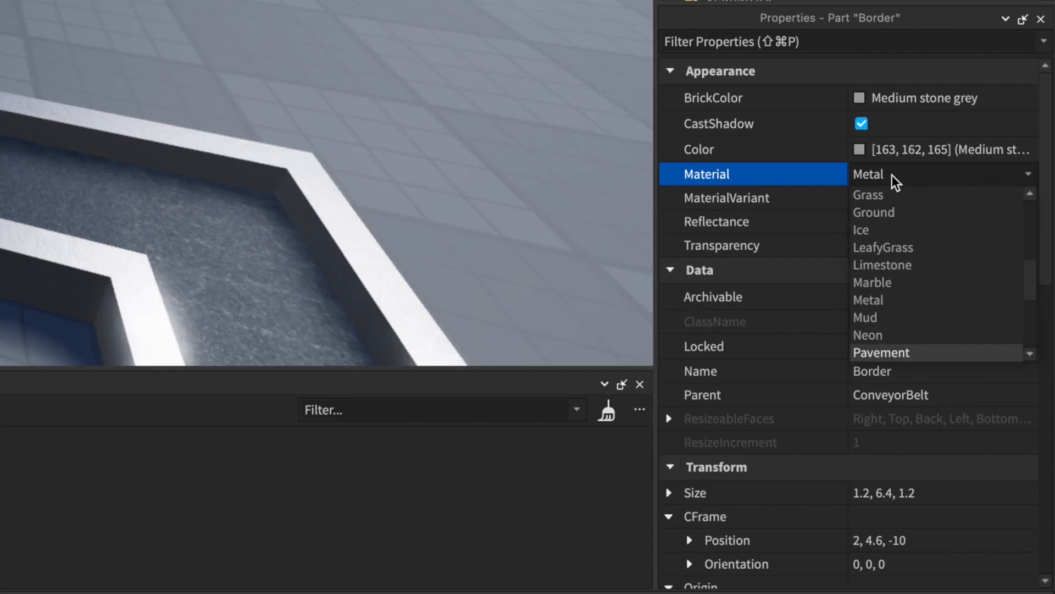
{"action": "key", "text": "Return"}
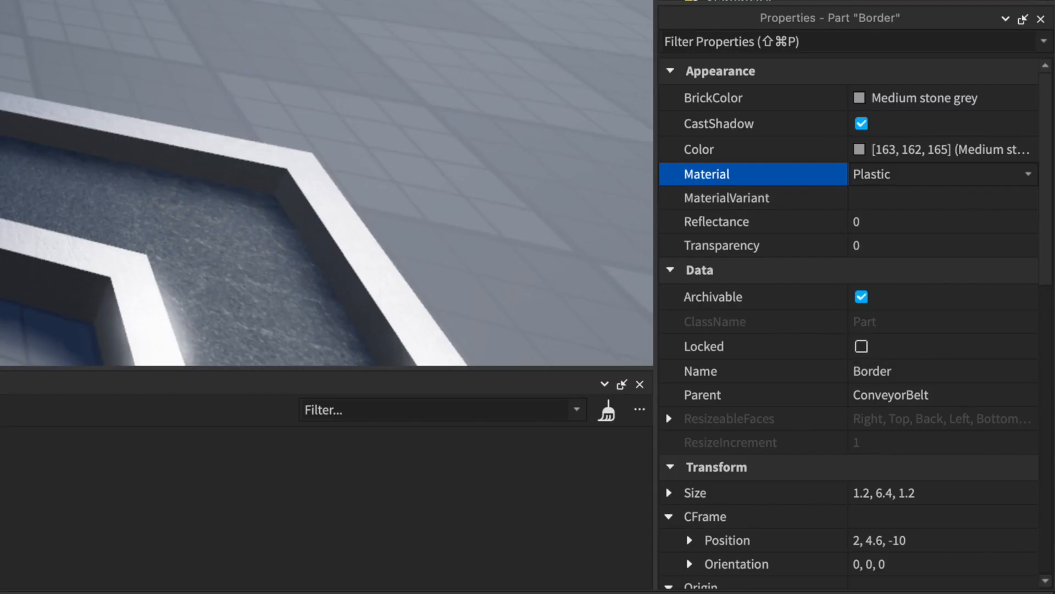
Build an overhead arm from copies of the column, reaching over the belt's start and ending in a downward 1.2-stud cube.
{"action": "key", "text": "super+2"}
{"action": "left_click_drag", "start_coordinate": [463, 272], "coordinate": [454, 278]}
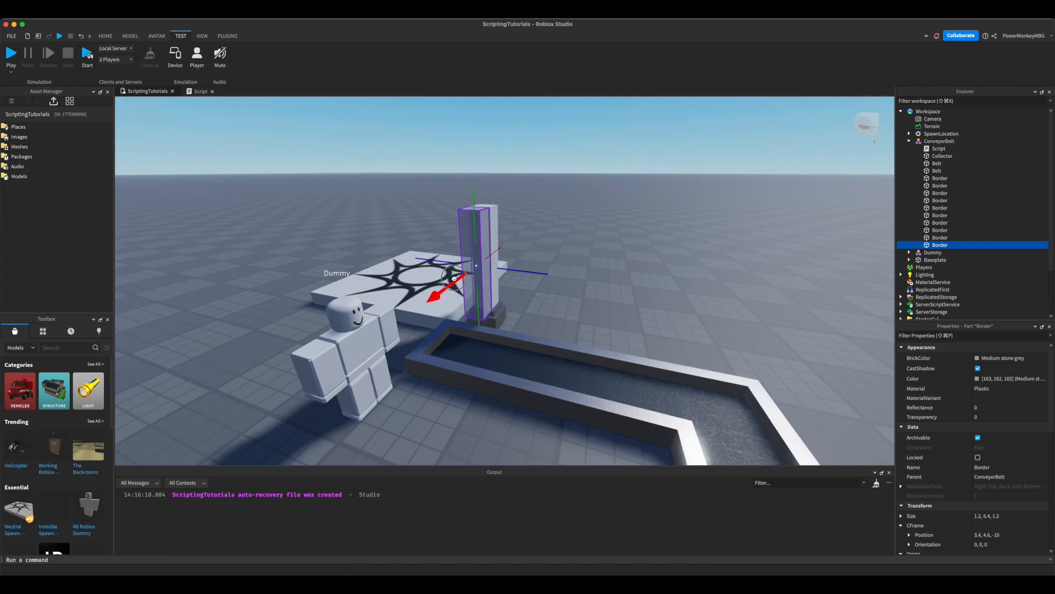
{"action": "key", "text": "ctrl+v"}
{"action": "scroll", "coordinate": [423, 242], "scroll_direction": "up", "scroll_amount": 3}
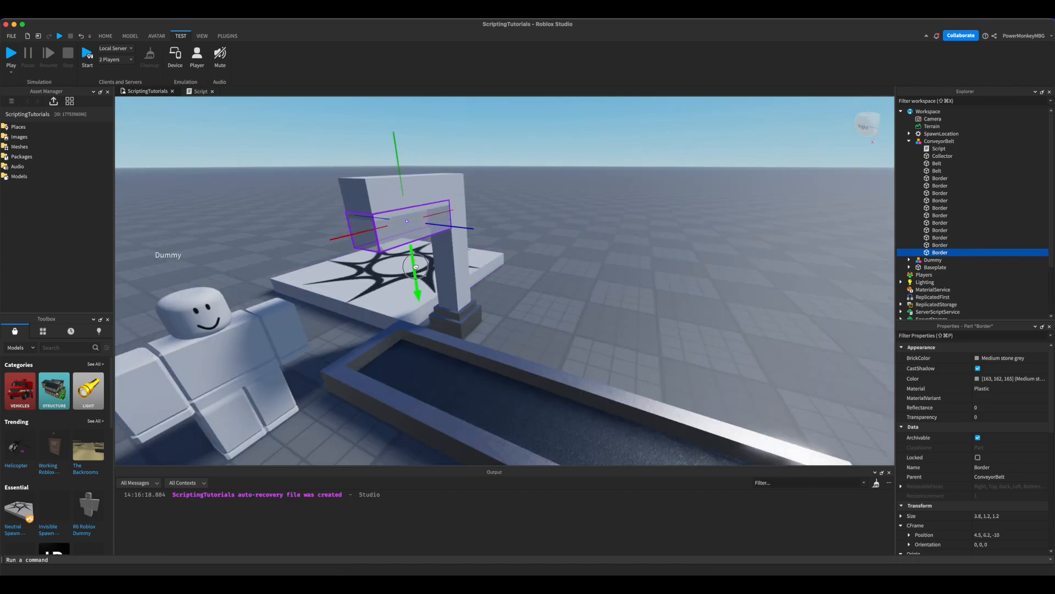
{"action": "scroll", "coordinate": [415, 266], "scroll_direction": "down", "scroll_amount": 2}
Copy the 1.6-stud slab under the arm's hanging end and add a smaller 1.2 x 0.2 x 1.2 stud plate beneath it.
{"action": "left_click", "coordinate": [436, 305]}
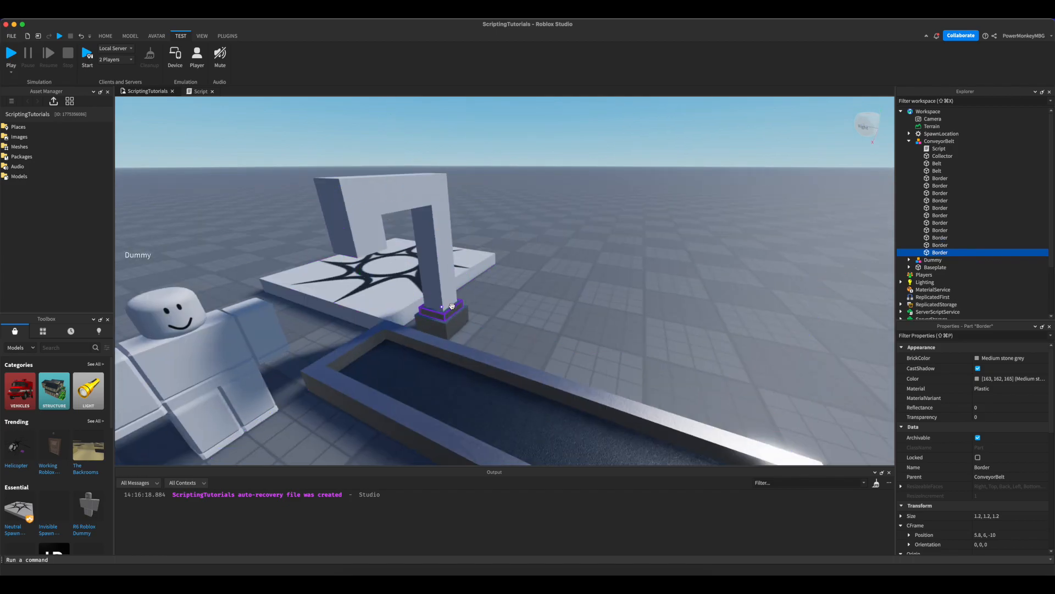
{"action": "key", "text": "ctrl+d"}
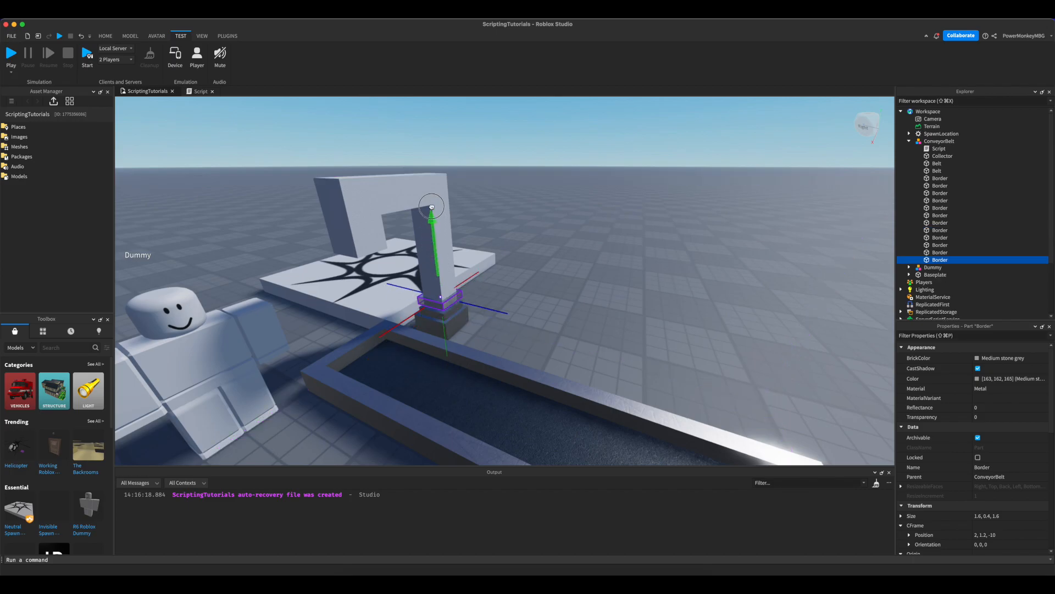
{"action": "left_click_drag", "start_coordinate": [431, 208], "coordinate": [431, 176]}
{"action": "left_click_drag", "start_coordinate": [459, 235], "coordinate": [440, 241]}
{"action": "right_click_drag", "start_coordinate": [439, 242], "coordinate": [410, 263]}
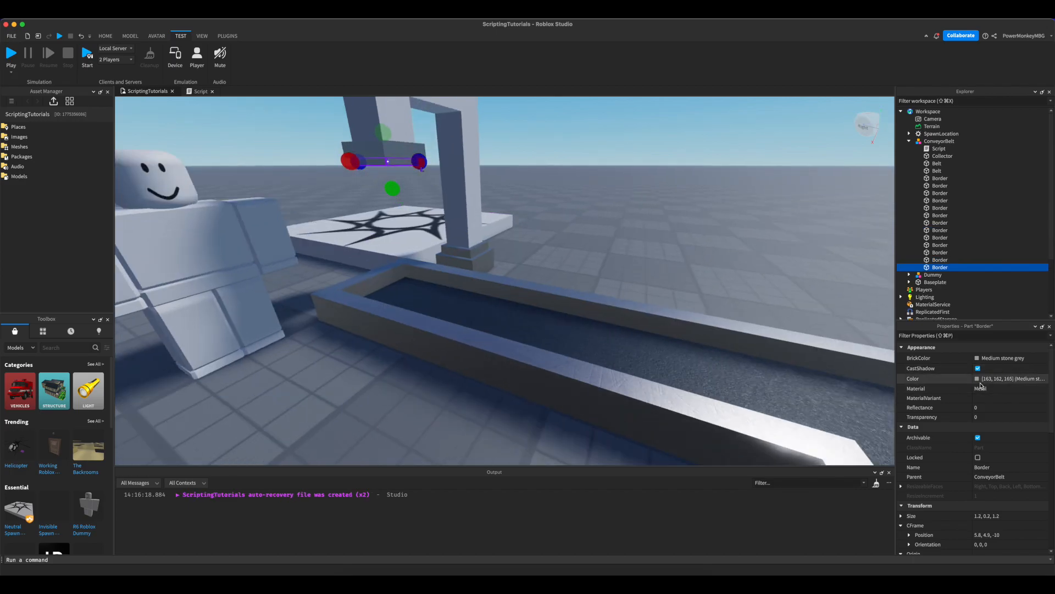
Set the material of the thin plate under the arm to Neon.
{"action": "left_click", "coordinate": [981, 387]}
{"action": "left_click", "coordinate": [1004, 387]}
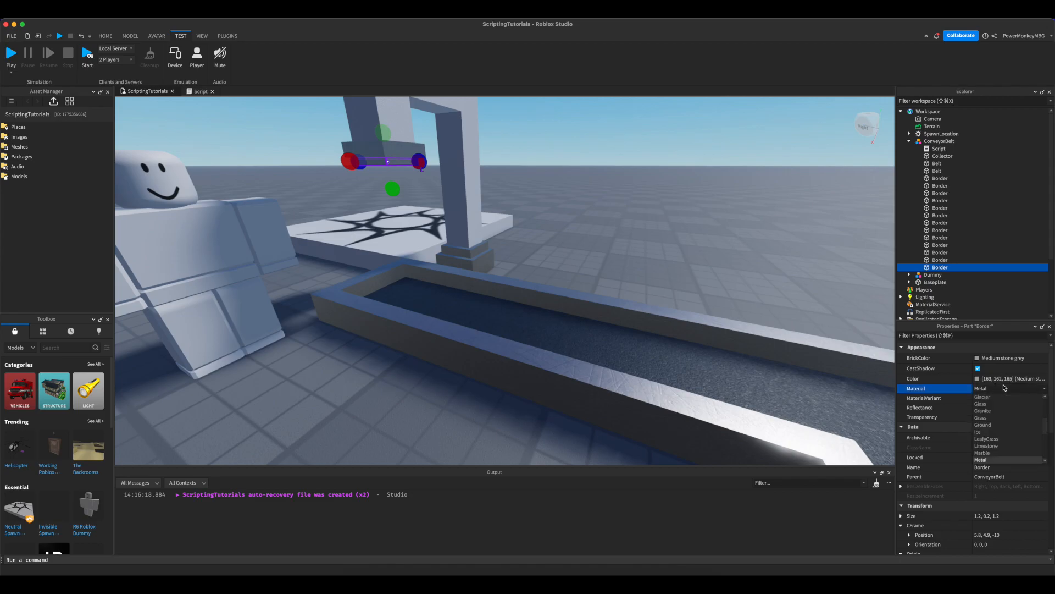
{"action": "left_click", "coordinate": [1000, 358]}
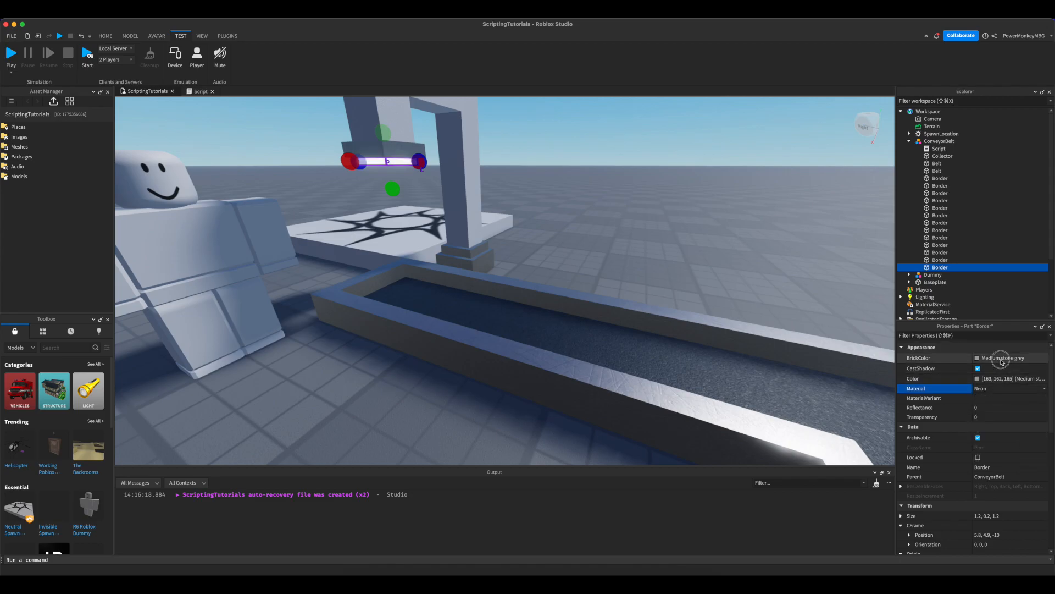
Try Really black as the color of the neon plate.
{"action": "left_click", "coordinate": [1000, 358]}
{"action": "left_click", "coordinate": [916, 502]}
{"action": "left_click", "coordinate": [604, 132]}
{"action": "right_click_drag", "start_coordinate": [605, 132], "coordinate": [421, 160]}
{"action": "left_click", "coordinate": [422, 161]}
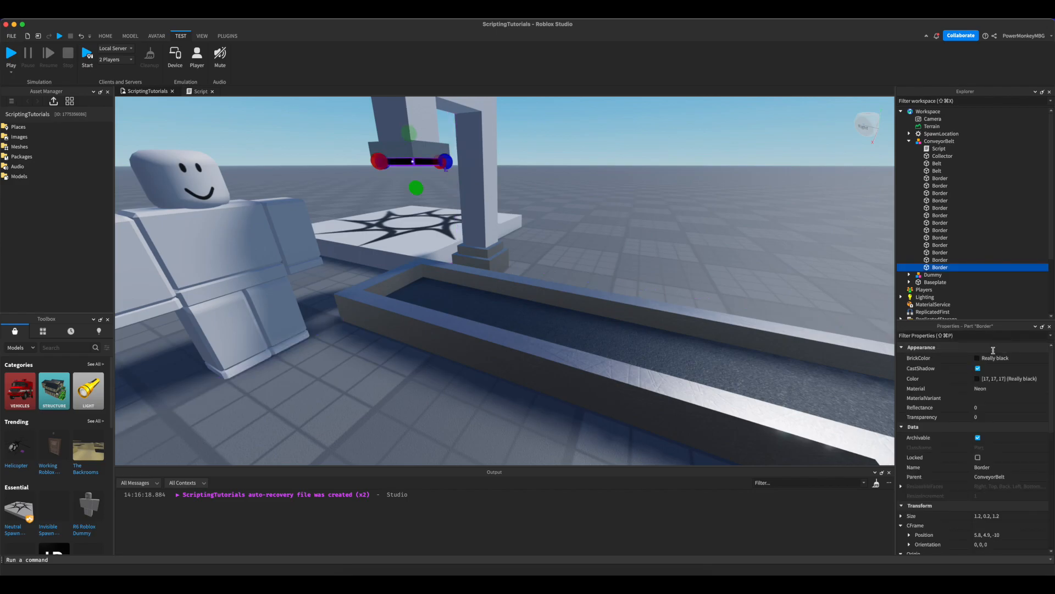
Color the neon plate Lime green.
{"action": "left_click", "coordinate": [995, 358]}
{"action": "left_click", "coordinate": [961, 402]}
{"action": "right_click_drag", "start_coordinate": [495, 220], "coordinate": [461, 196]}
{"action": "left_click", "coordinate": [460, 196]}
{"action": "left_click", "coordinate": [461, 196]}
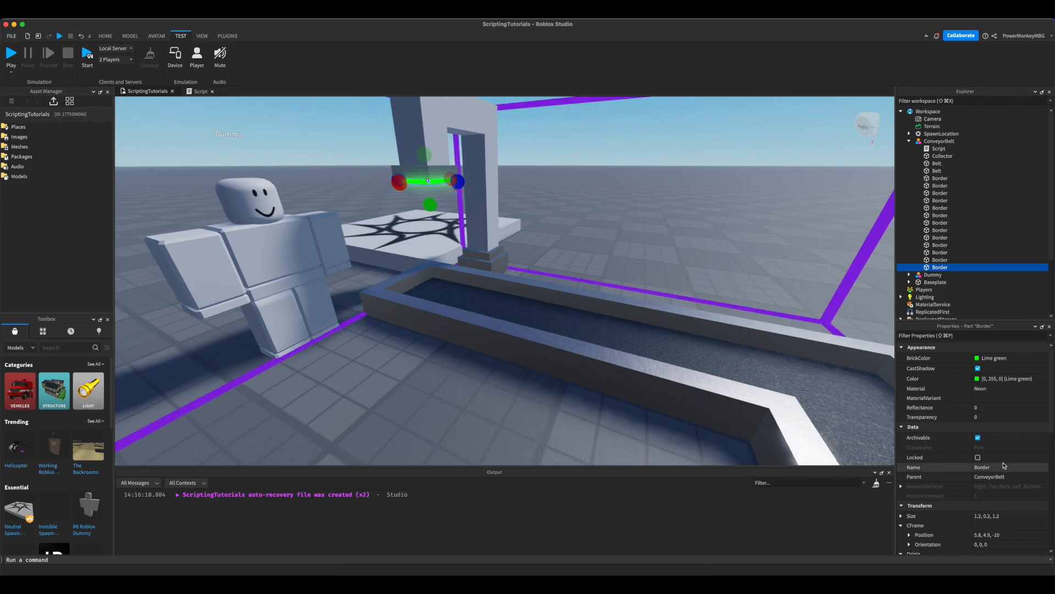
Rename the green neon plate as Dropper.
{"action": "left_click", "coordinate": [997, 468]}
{"action": "type", "text": "Dropper"}
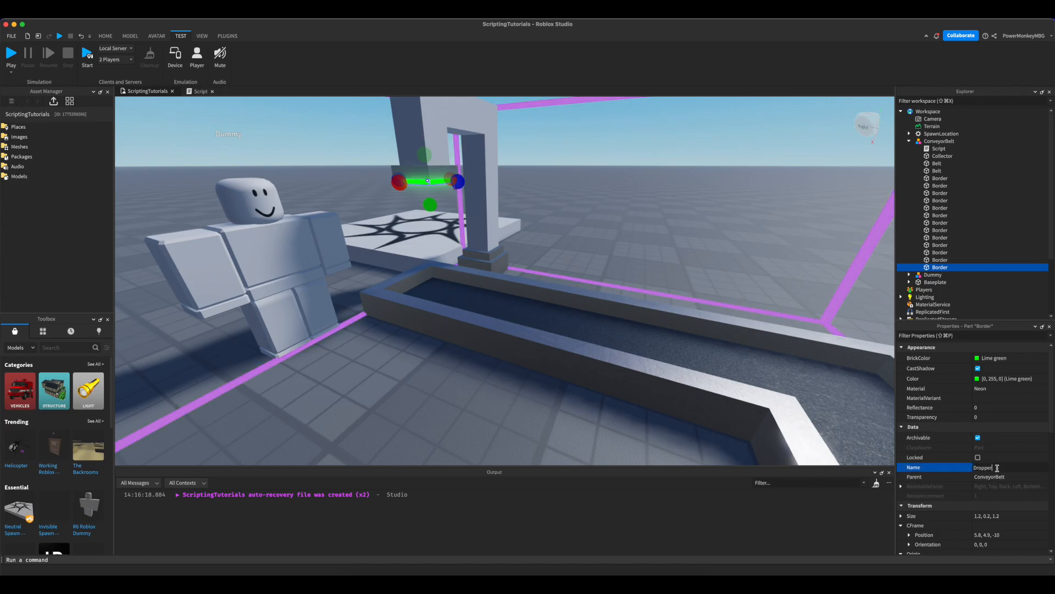
{"action": "key", "text": "Return"}
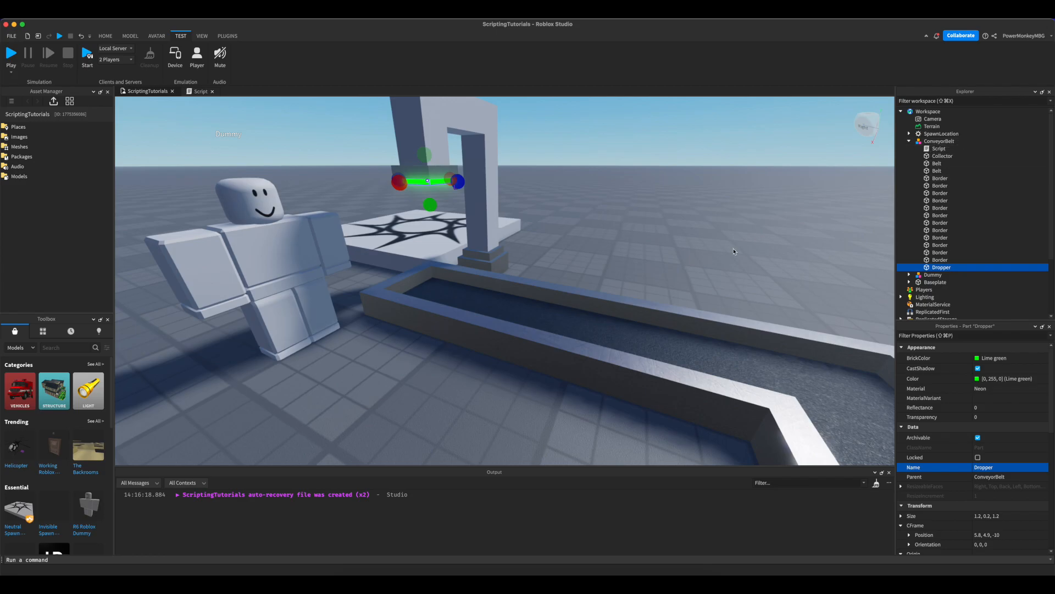
Group the column, arm, base pieces and neon plate into one model named Dropper.
{"action": "left_click", "coordinate": [479, 181], "text": "shift"}
{"action": "left_click", "coordinate": [432, 144], "text": "shift"}
{"action": "left_click", "coordinate": [431, 171], "text": "shift"}
{"action": "left_click", "coordinate": [498, 263], "text": "shift"}
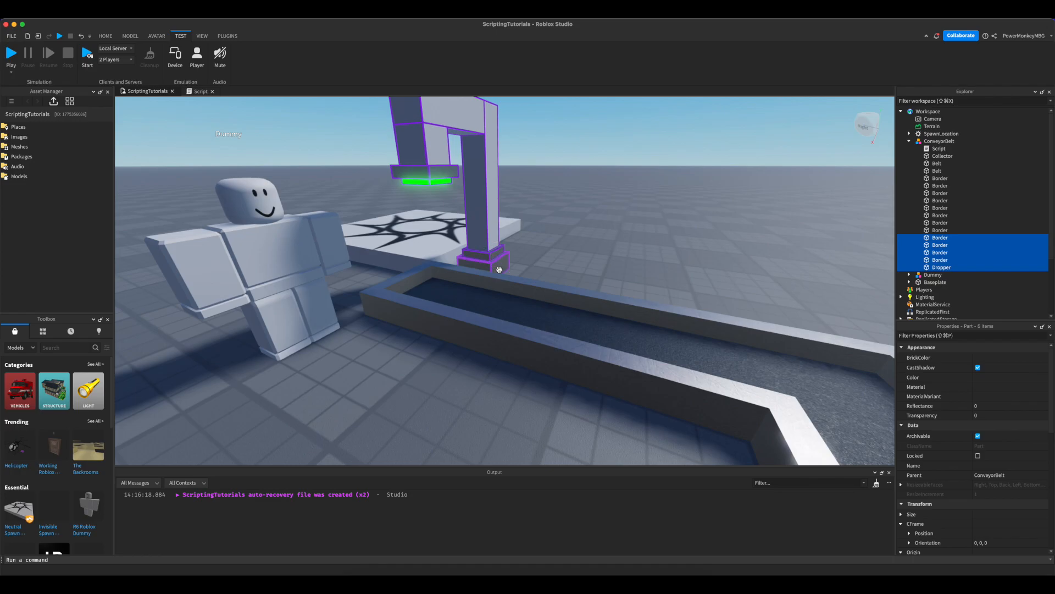
{"action": "key", "text": "super+g"}
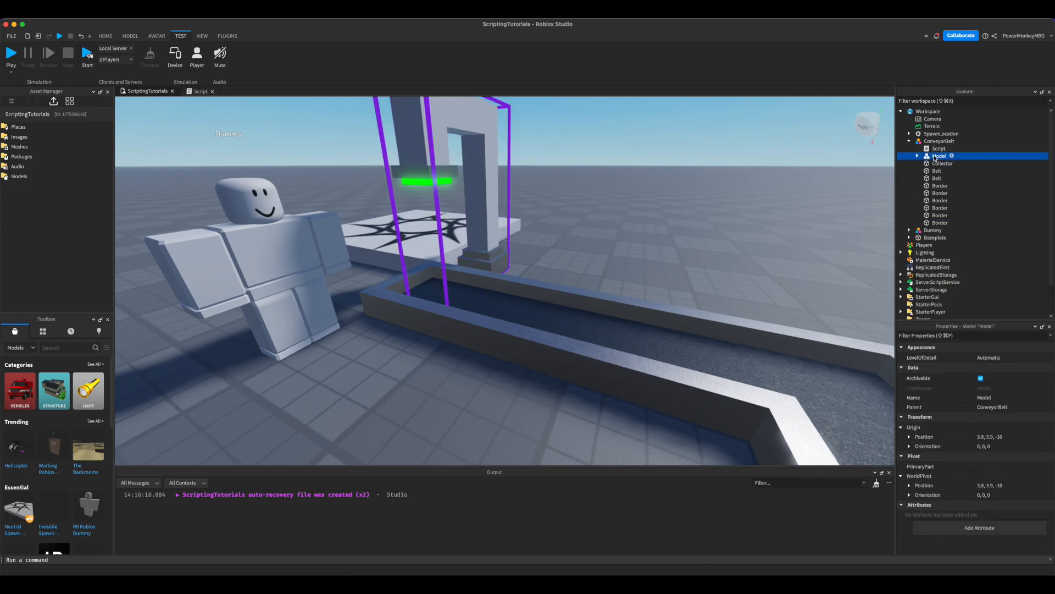
{"action": "double_click", "coordinate": [944, 157]}
{"action": "type", "text": "Dropper"}
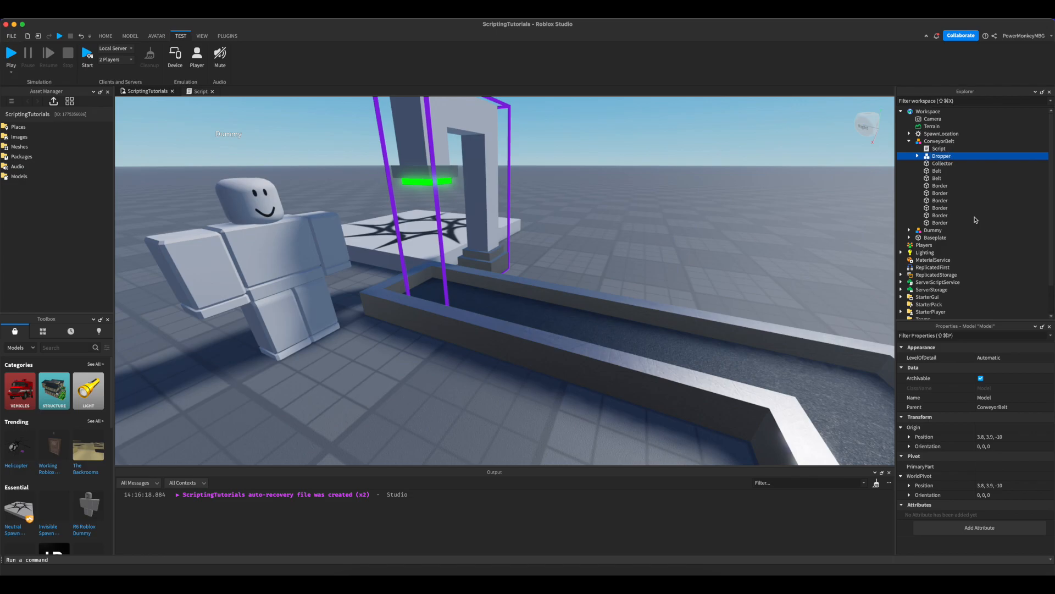
Move the Dropper model out of ConveyorBelt into Workspace and group both models in a new folder.
{"action": "left_click_drag", "start_coordinate": [941, 156], "coordinate": [934, 111]}
{"action": "left_click", "coordinate": [930, 141], "text": "super"}
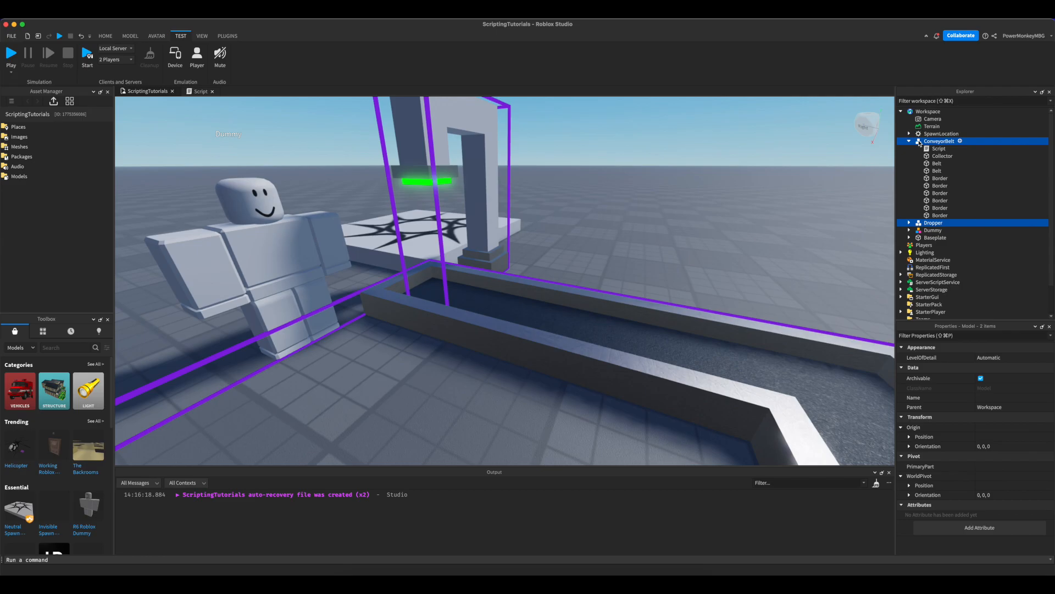
{"action": "left_click", "coordinate": [908, 142]}
{"action": "left_click", "coordinate": [922, 157], "text": "super"}
{"action": "left_click", "coordinate": [929, 143]}
{"action": "left_click", "coordinate": [932, 149]}
{"action": "left_click", "coordinate": [931, 142]}
{"action": "left_click", "coordinate": [933, 148], "text": "super"}
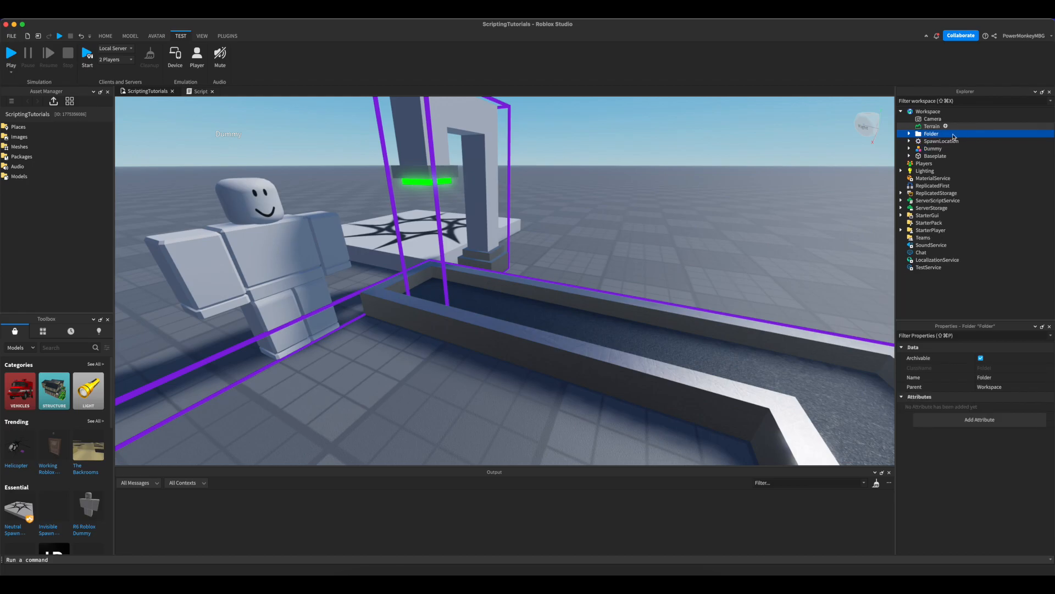
Move the Script out of the ConveyorBelt model directly into the folder.
{"action": "left_click", "coordinate": [908, 134]}
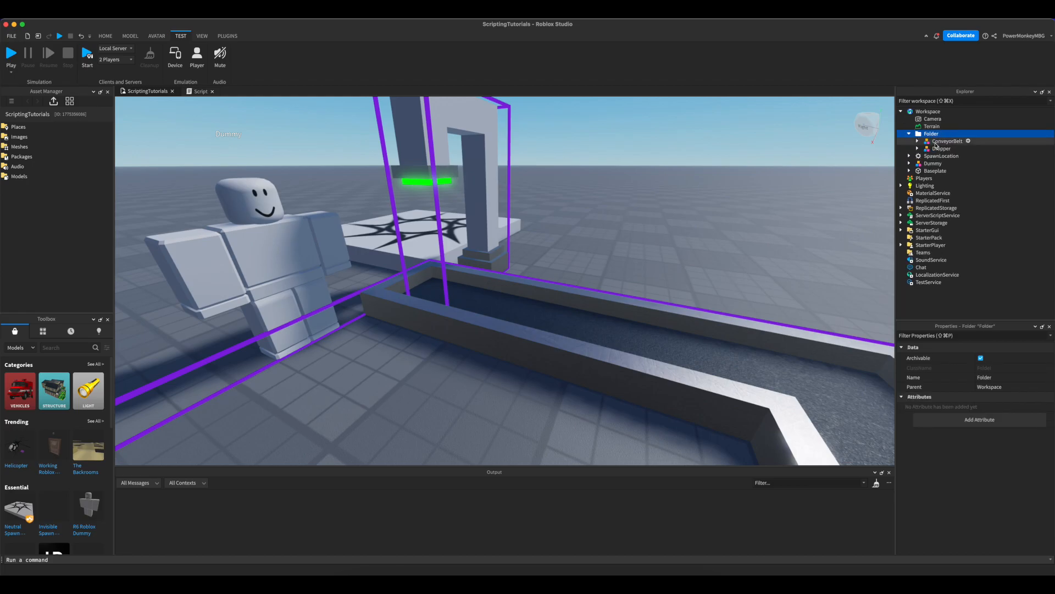
{"action": "left_click", "coordinate": [917, 141]}
{"action": "left_click_drag", "start_coordinate": [946, 150], "coordinate": [936, 144]}
In the Script, define folder as script.Parent and set conveyor to folder:WaitForChild("ConveyorBelt").
{"action": "double_click", "coordinate": [937, 142]}
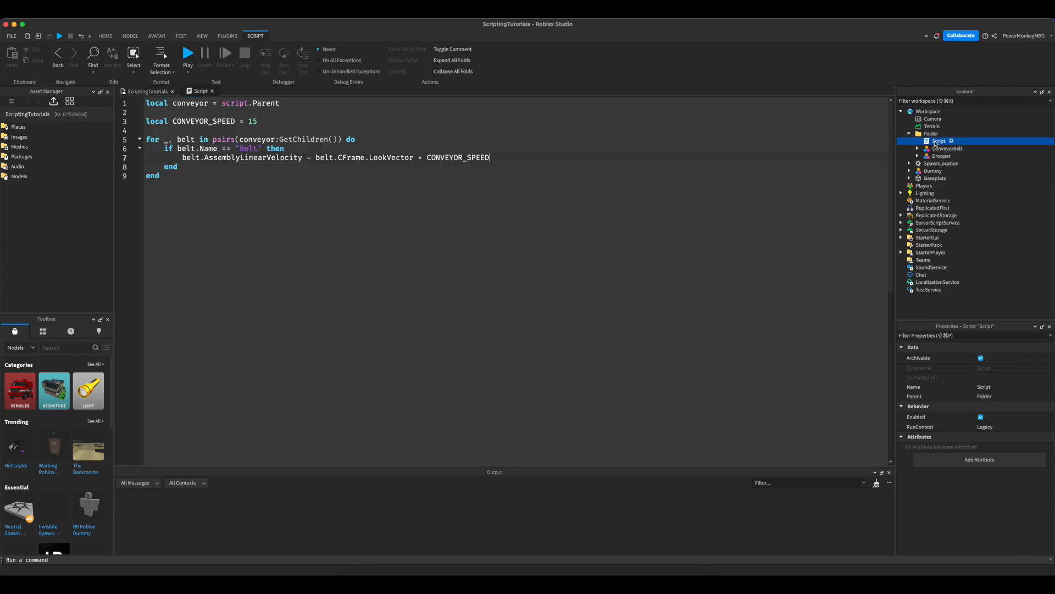
{"action": "key", "text": "Return"}
{"action": "type", "text": "local folder = script.Parent"}
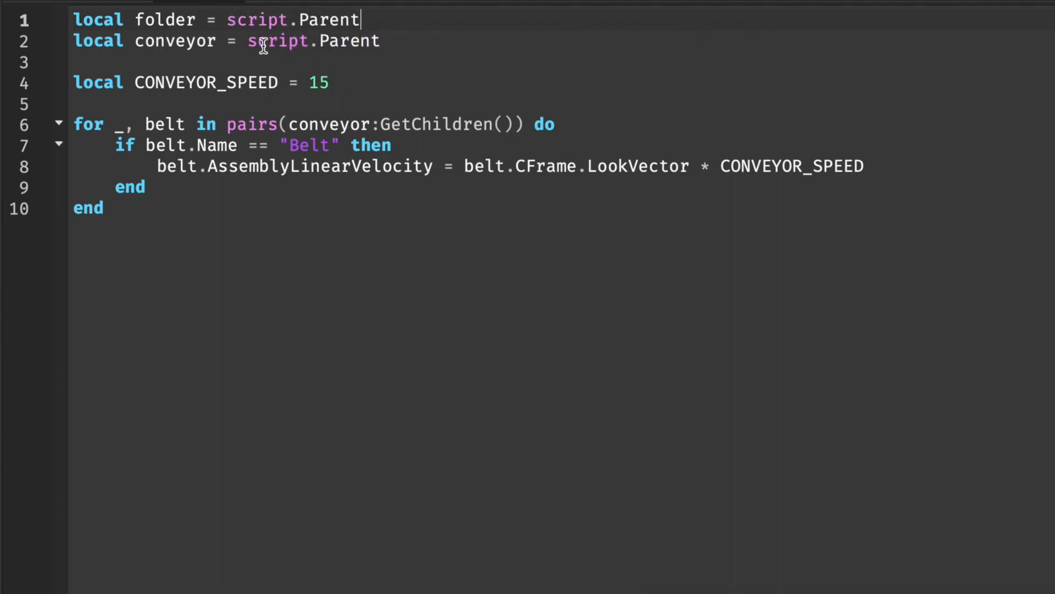
{"action": "left_click_drag", "start_coordinate": [245, 41], "coordinate": [403, 37]}
{"action": "type", "text": "folder:W"}
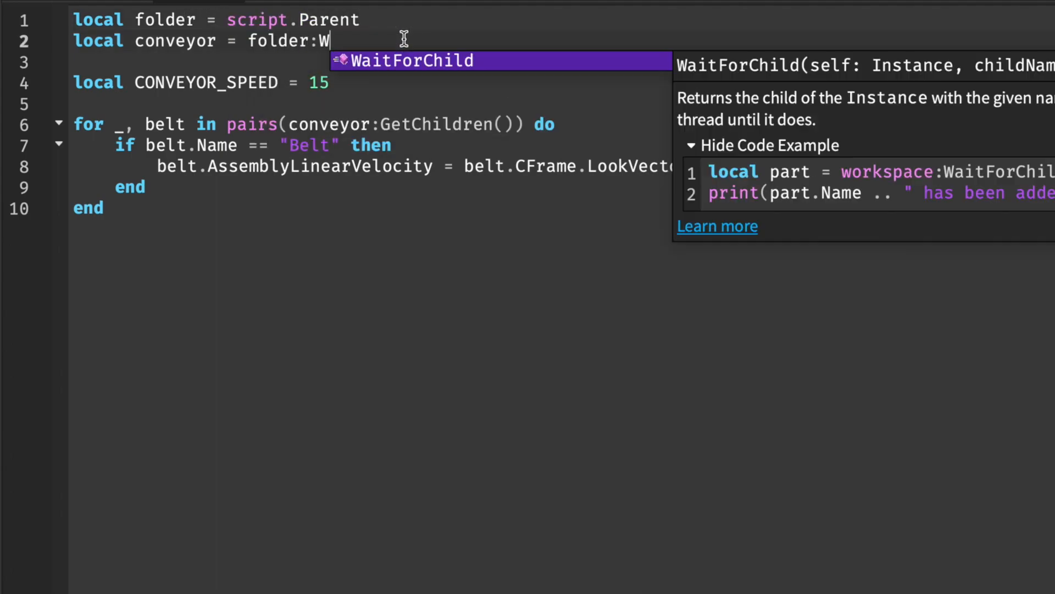
{"action": "type", "text": "aitForChild(\"ConveyorBelt"}
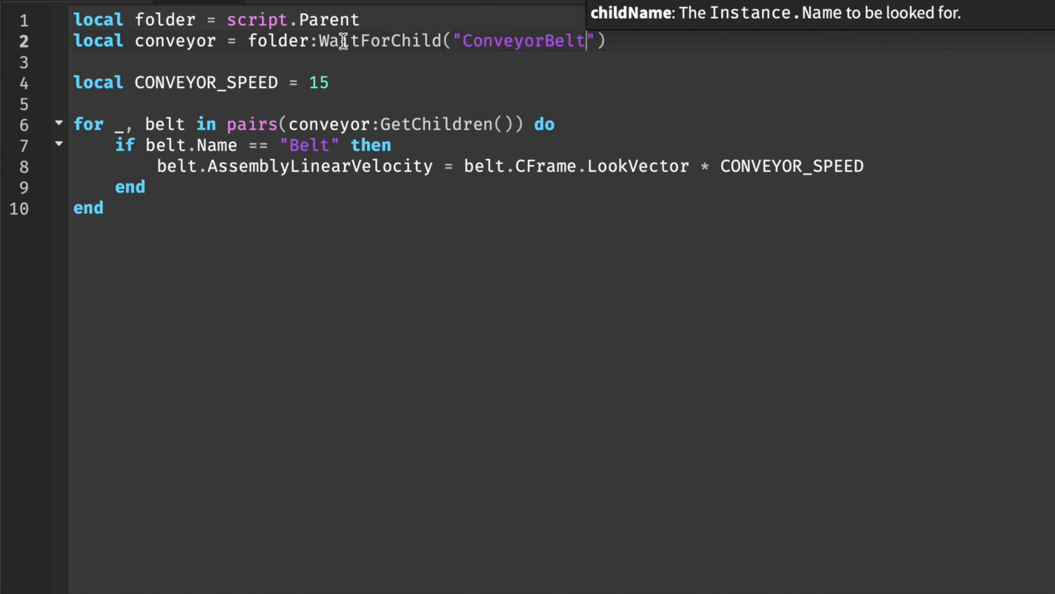
Rename the conveyor variable to conveyorBelt in its declaration and in the belt loop.
{"action": "left_click", "coordinate": [216, 41]}
{"action": "type", "text": "Belt"}
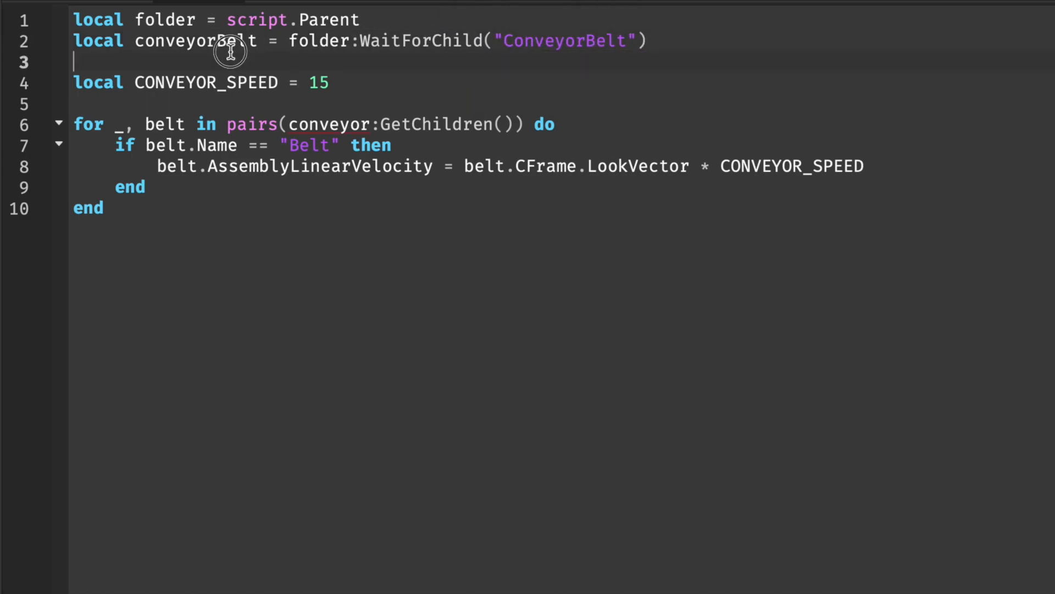
{"action": "double_click", "coordinate": [208, 41]}
{"action": "key", "text": "ctrl+c"}
{"action": "double_click", "coordinate": [309, 124]}
{"action": "key", "text": "ctrl+v"}
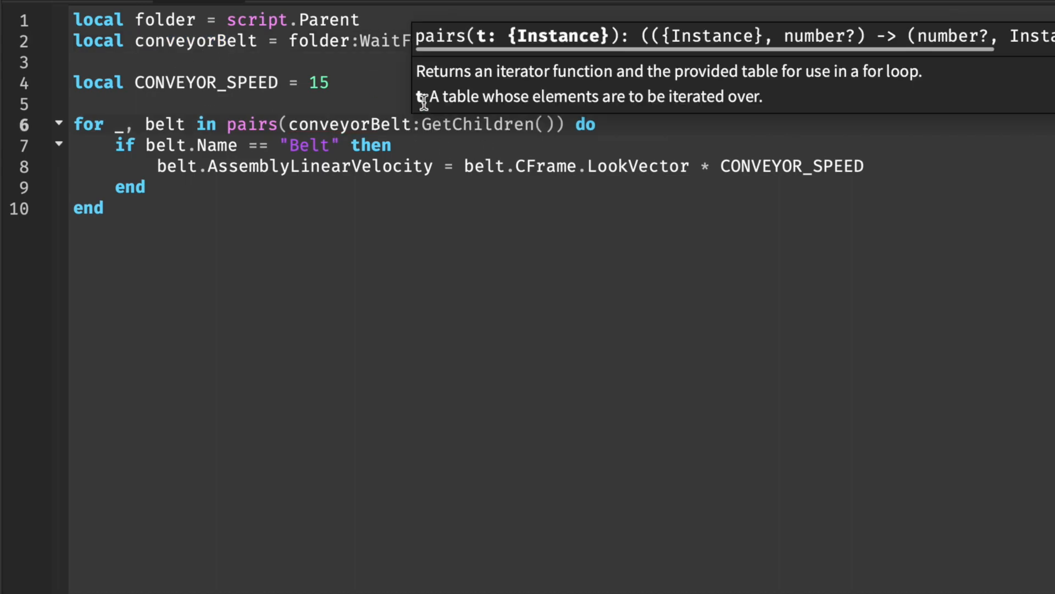
Group the Dropper model into a new folder named Droppers.
{"action": "left_click", "coordinate": [702, 42]}
{"action": "key", "text": "Return"}
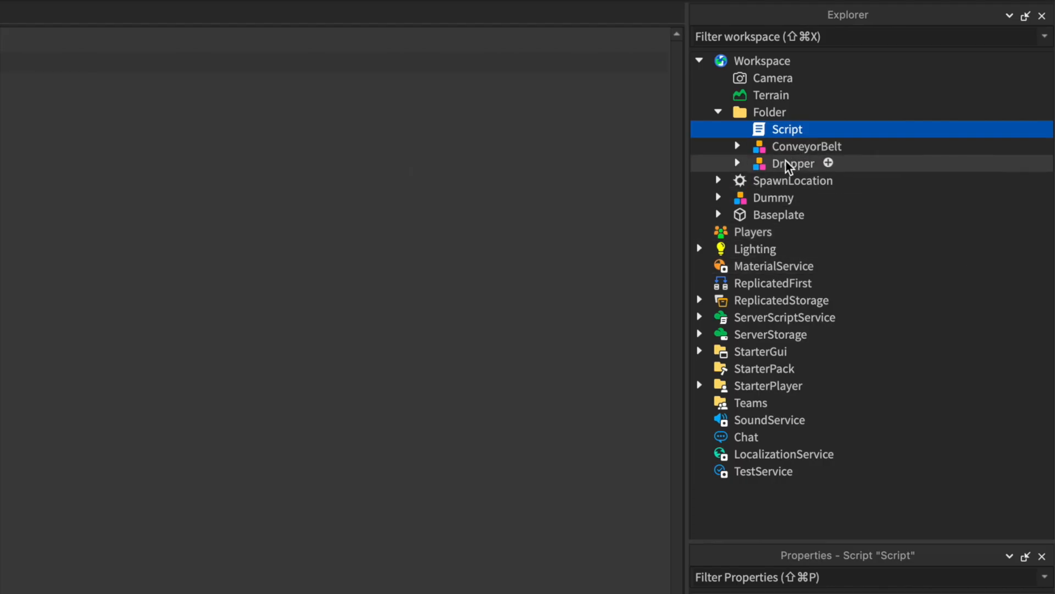
{"action": "left_click", "coordinate": [798, 112]}
{"action": "left_click", "coordinate": [790, 164]}
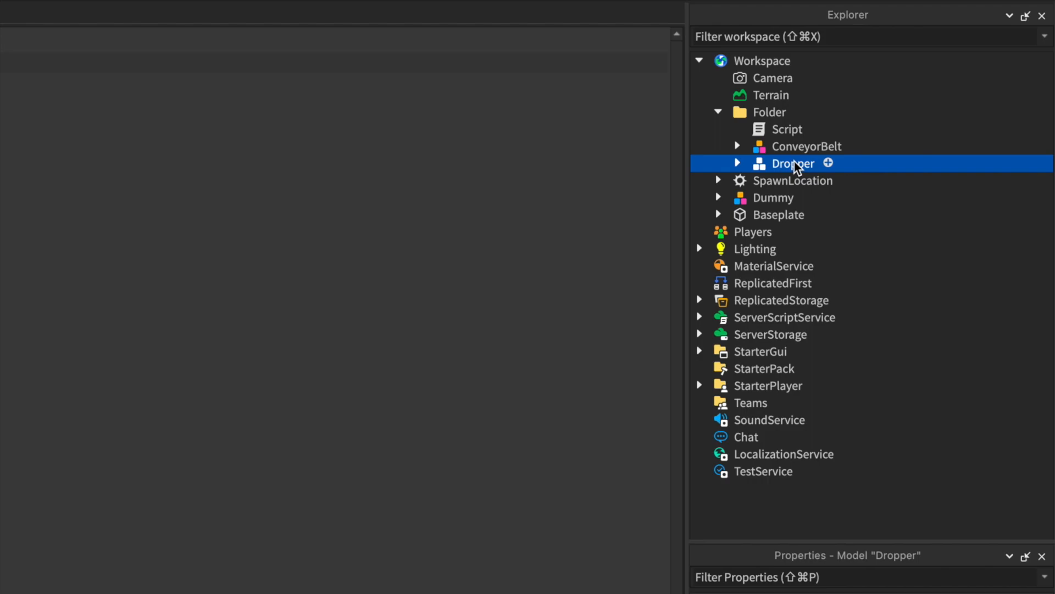
{"action": "key", "text": "alt+super+g"}
{"action": "type", "text": "Droppers"}
{"action": "key", "text": "Return"}
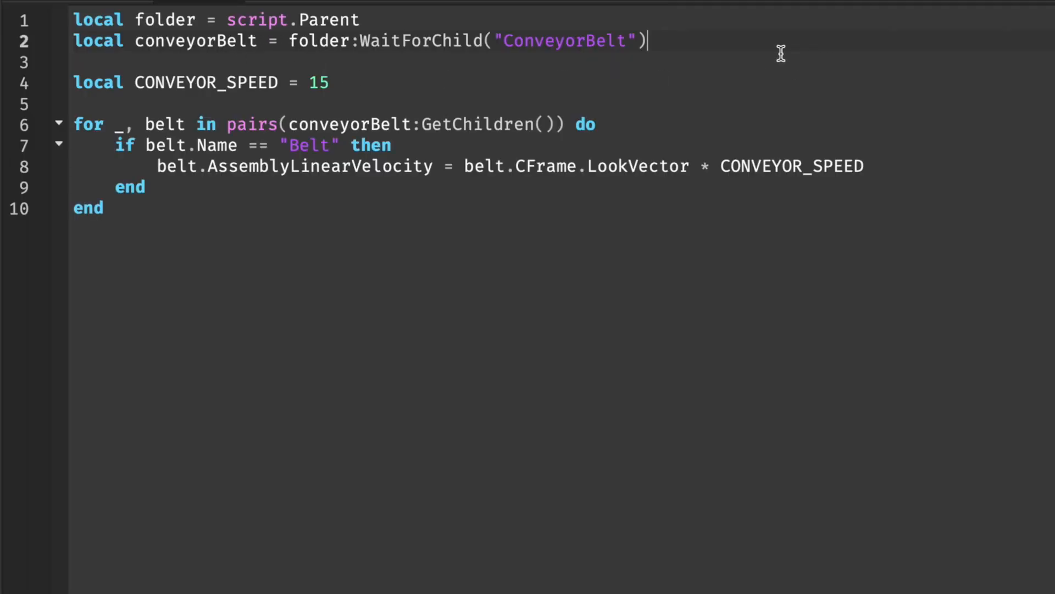
Below the conveyorBelt line, declare local droppers = folder:WaitForChild("Droppers").
{"action": "key", "text": "Return"}
{"action": "type", "text": "local dropper"}
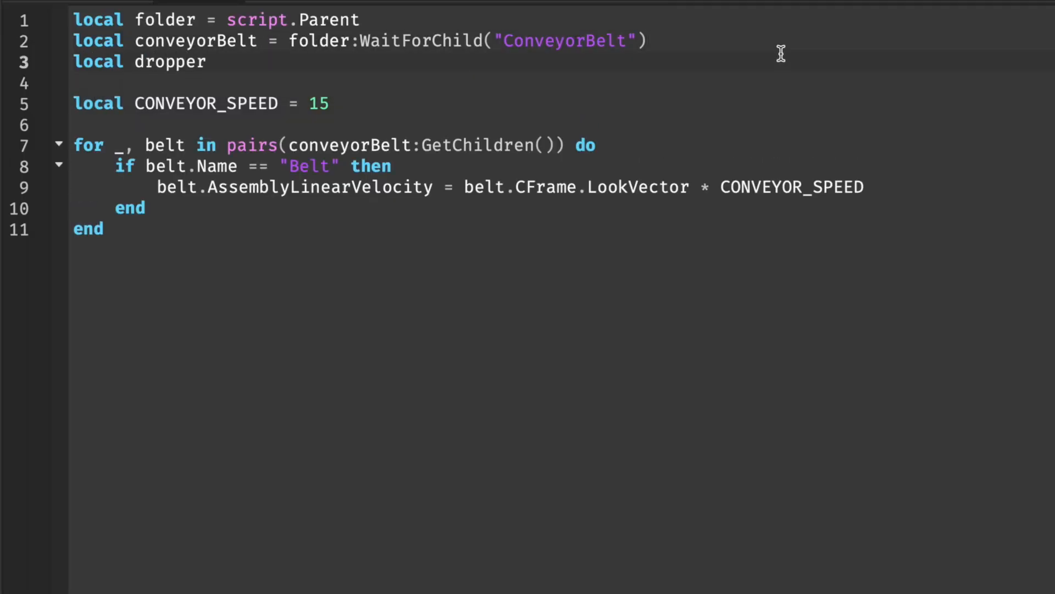
{"action": "type", "text": "s = folder:WaitForChild(\"Droppers"}
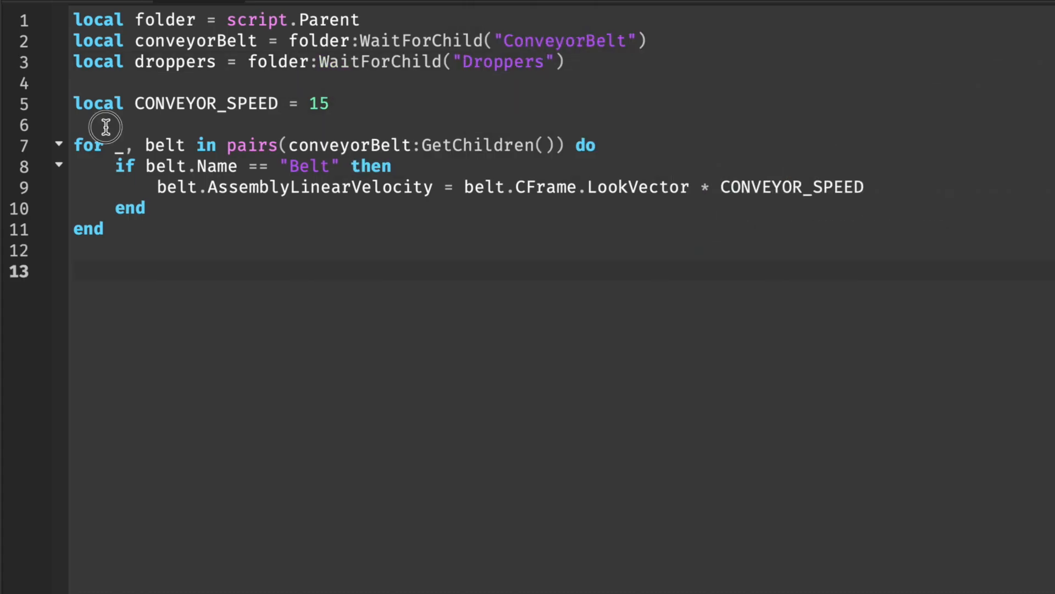
Label the belt loop with a conveyor belt comment, and add a droppers comment with a for loop over droppers:GetChildren().
{"action": "key", "text": "Return"}
{"action": "type", "text": "-- dro"}
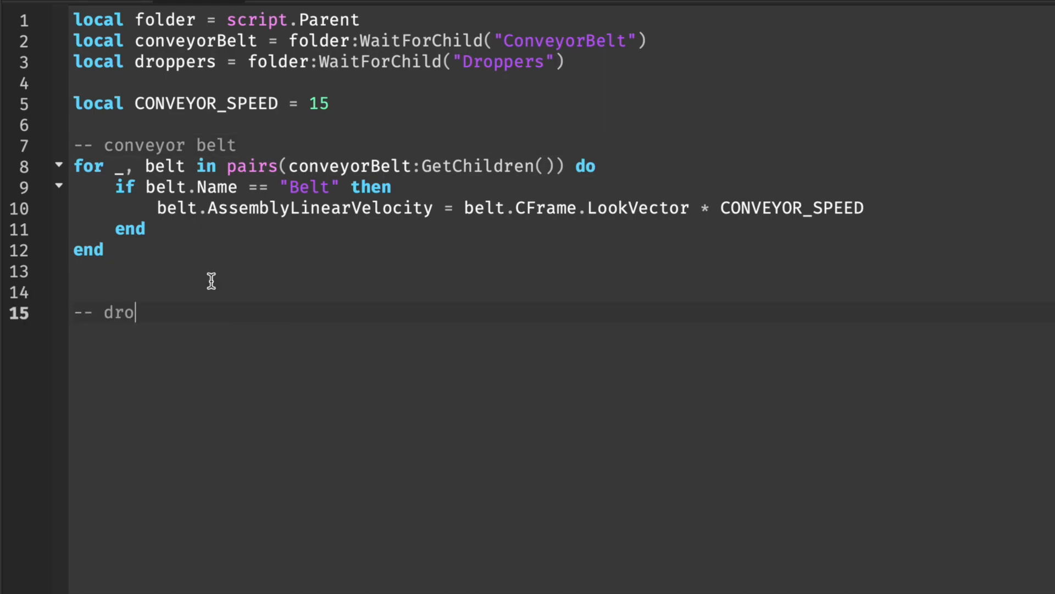
{"action": "type", "text": "for _,"}
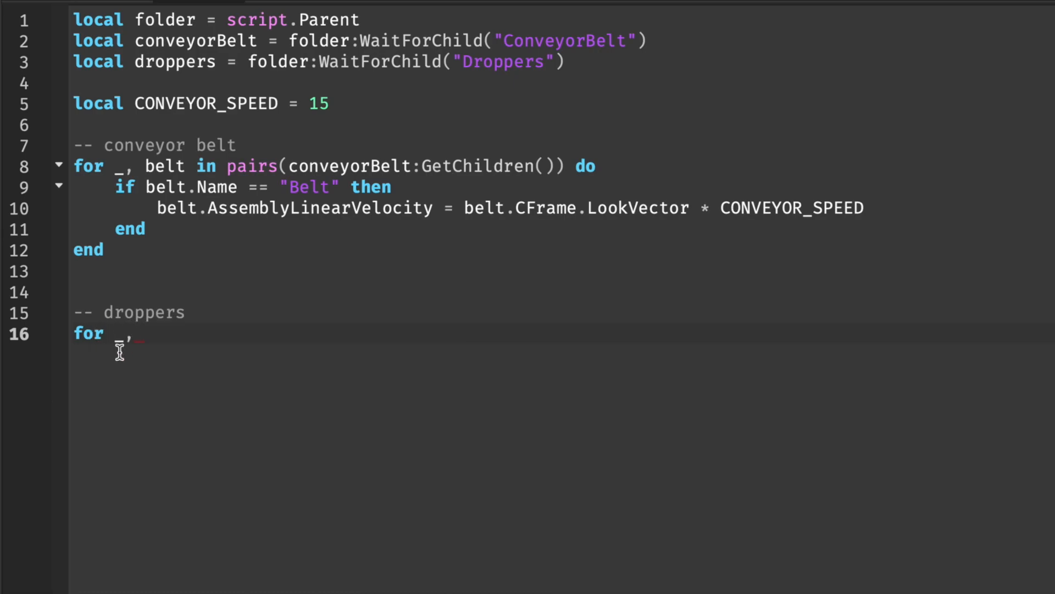
{"action": "type", "text": " dropper in "}
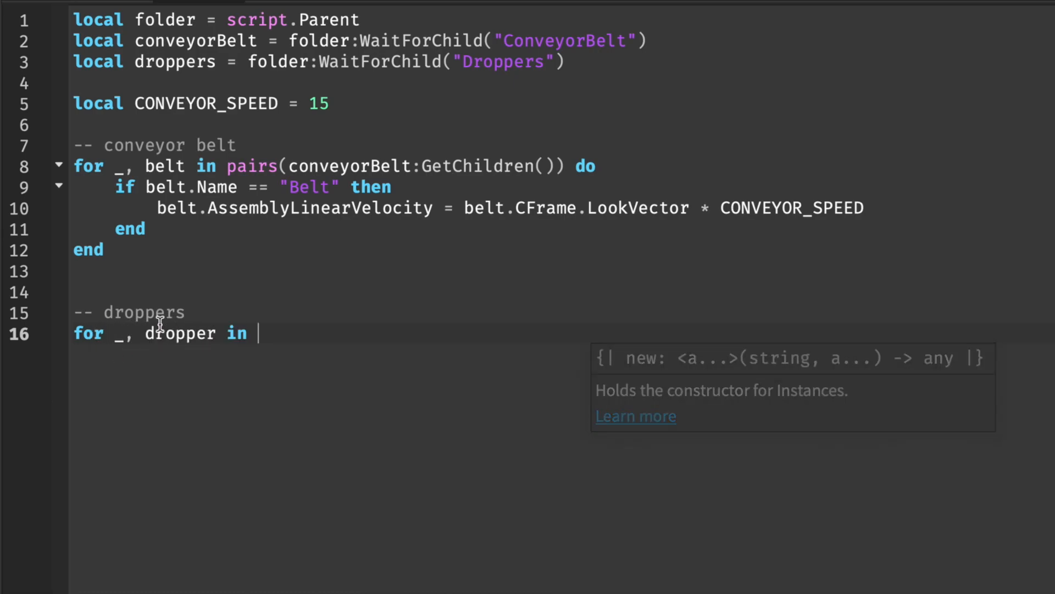
{"action": "type", "text": "pairs(droppers:Get"}
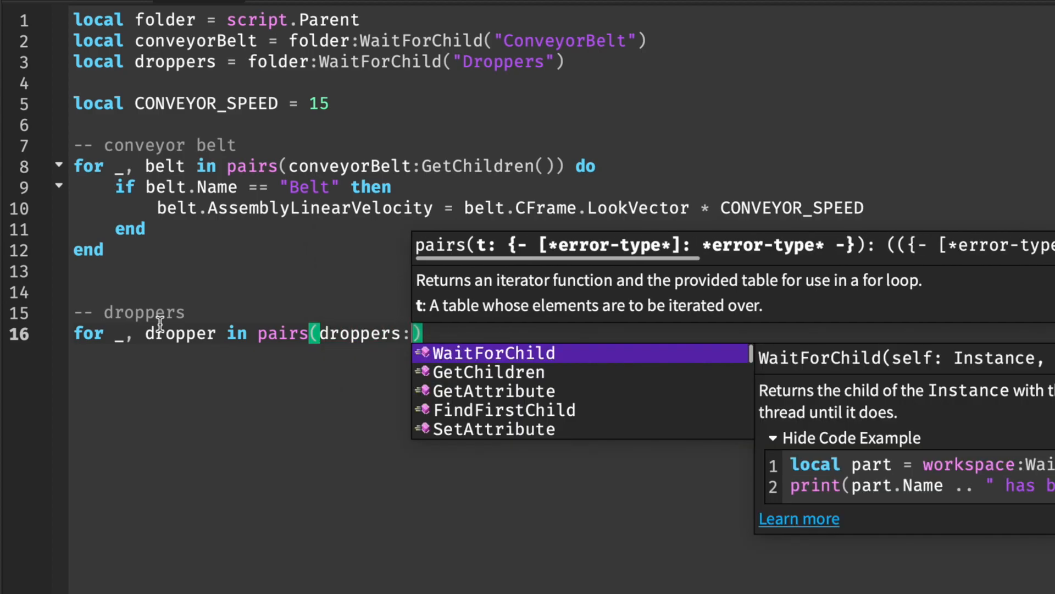
{"action": "key", "text": "Tab"}
{"action": "type", "text": "()"}
{"action": "key", "text": "Right"}
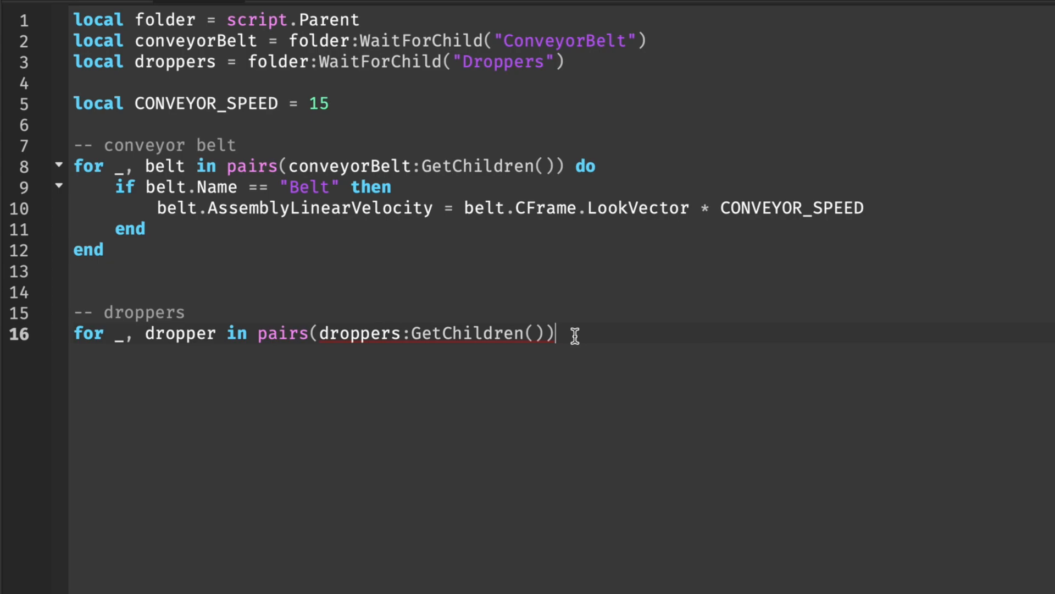
{"action": "type", "text": "do"}
{"action": "key", "text": "Return"}
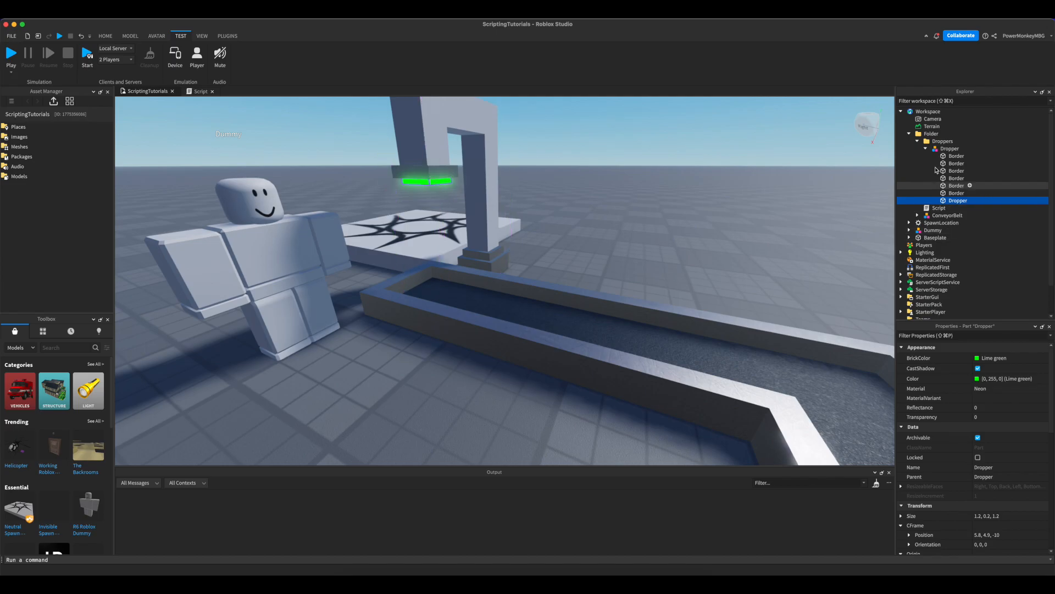
Duplicate the green Dropper part, resize the copy to 0.8, 0.8, 0.8 and place it just beneath the original.
{"action": "left_click", "coordinate": [957, 195]}
{"action": "left_click", "coordinate": [959, 204]}
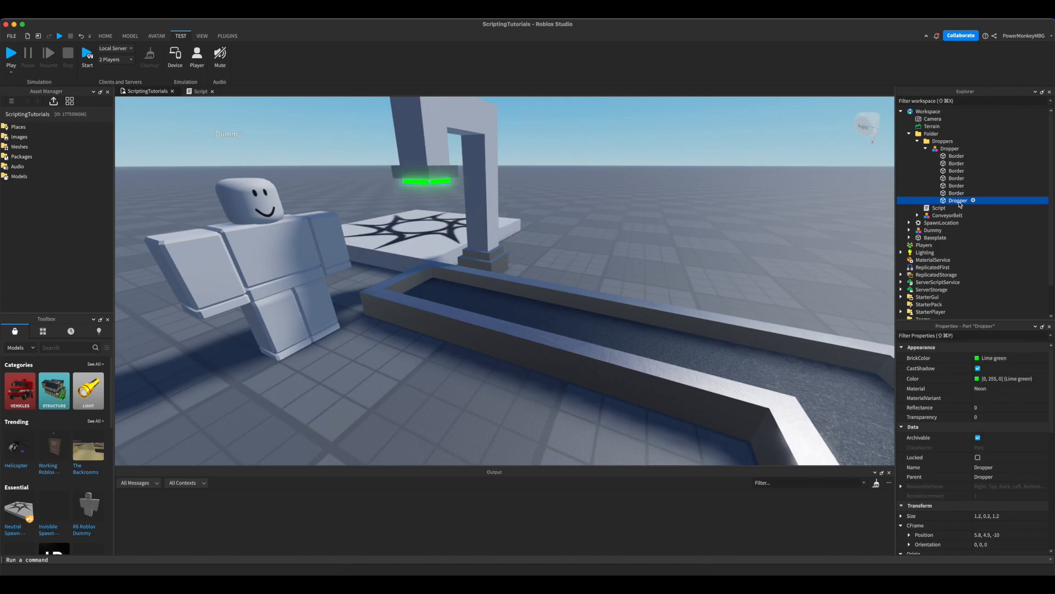
{"action": "key", "text": "super+d"}
{"action": "key", "text": "super+2"}
{"action": "left_click_drag", "start_coordinate": [434, 252], "coordinate": [436, 260]}
{"action": "key", "text": "super+3"}
{"action": "left_click_drag", "start_coordinate": [403, 194], "coordinate": [433, 233], "text": "super"}
{"action": "key", "text": "super+2"}
{"action": "key", "text": "super+3"}
{"action": "key", "text": "super+2"}
{"action": "key", "text": "w"}
{"action": "key", "text": "a"}
{"action": "key", "text": "d"}
{"action": "key", "text": "s"}
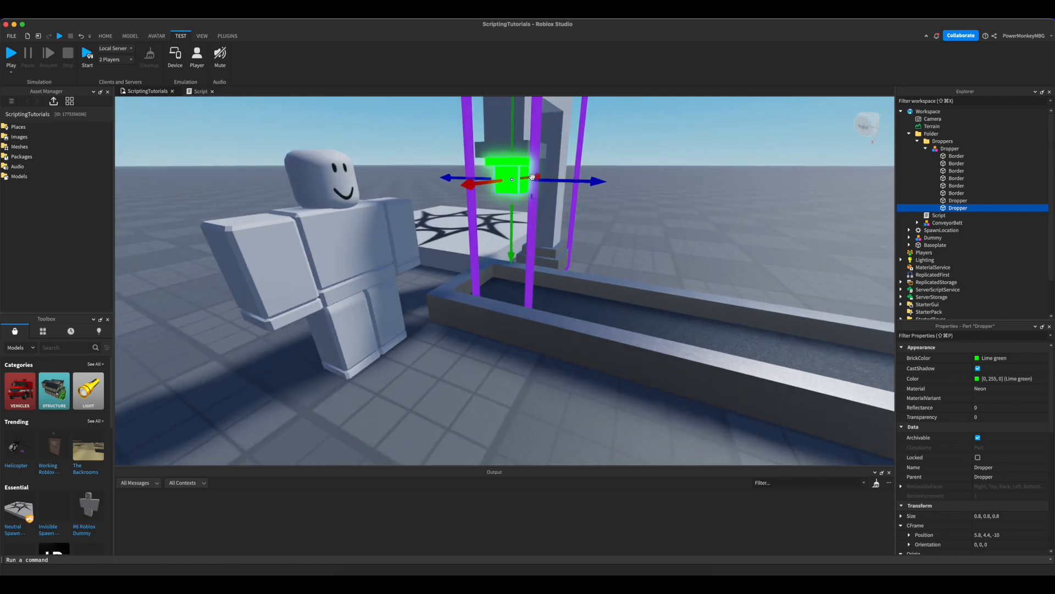
Set the duplicated part's Transparency to 1 and turn off its CanCollide.
{"action": "left_click", "coordinate": [996, 416]}
{"action": "type", "text": "1"}
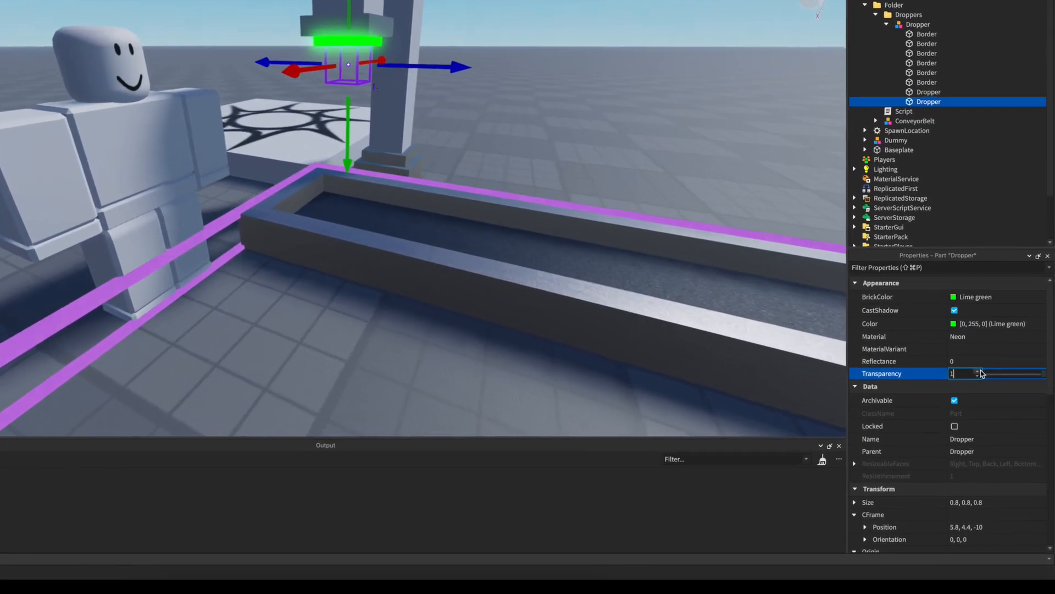
{"action": "key", "text": "Return"}
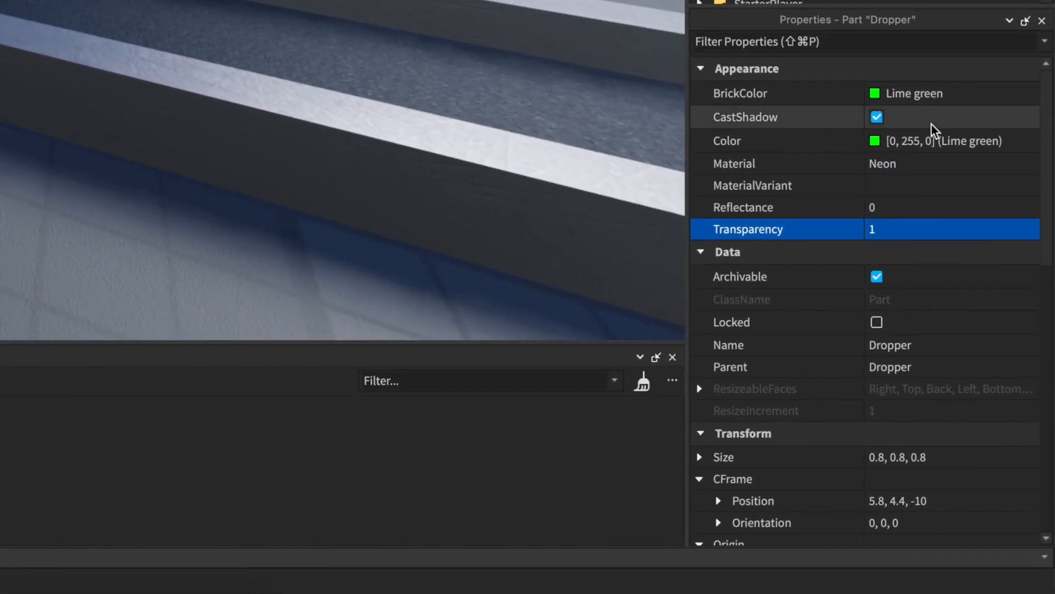
{"action": "scroll", "coordinate": [944, 379], "scroll_direction": "down", "scroll_amount": 7}
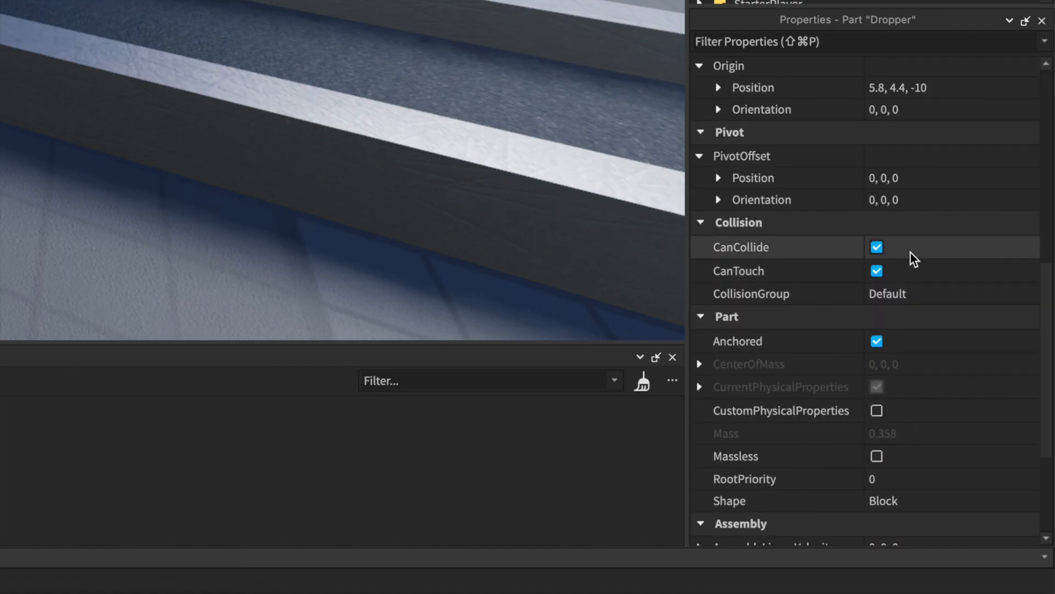
{"action": "left_click", "coordinate": [890, 252]}
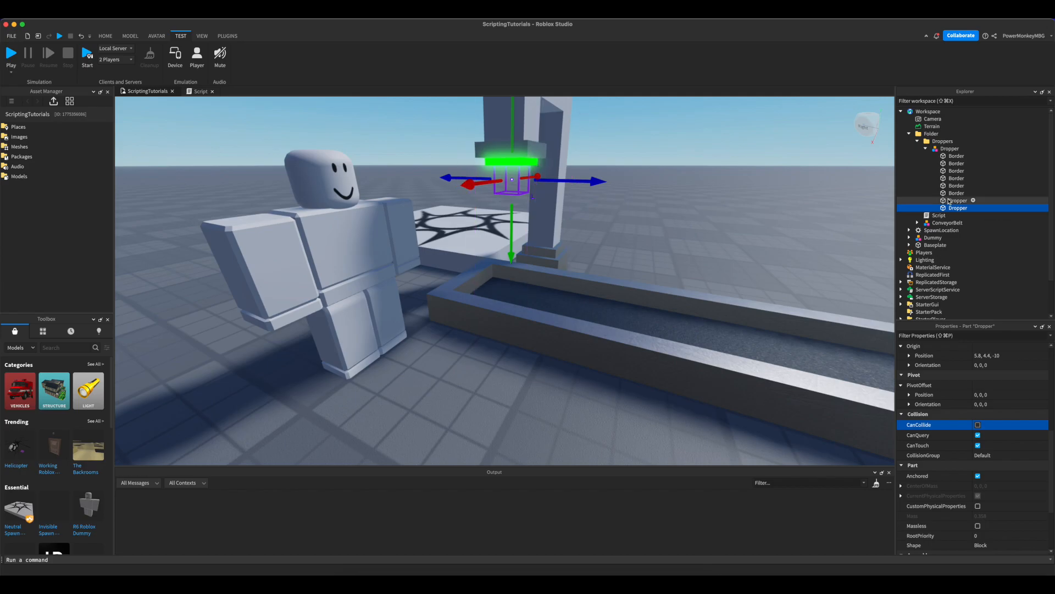
Rename the invisible copy of the Dropper part to Placement.
{"action": "left_click", "coordinate": [955, 201]}
{"action": "left_click", "coordinate": [961, 207]}
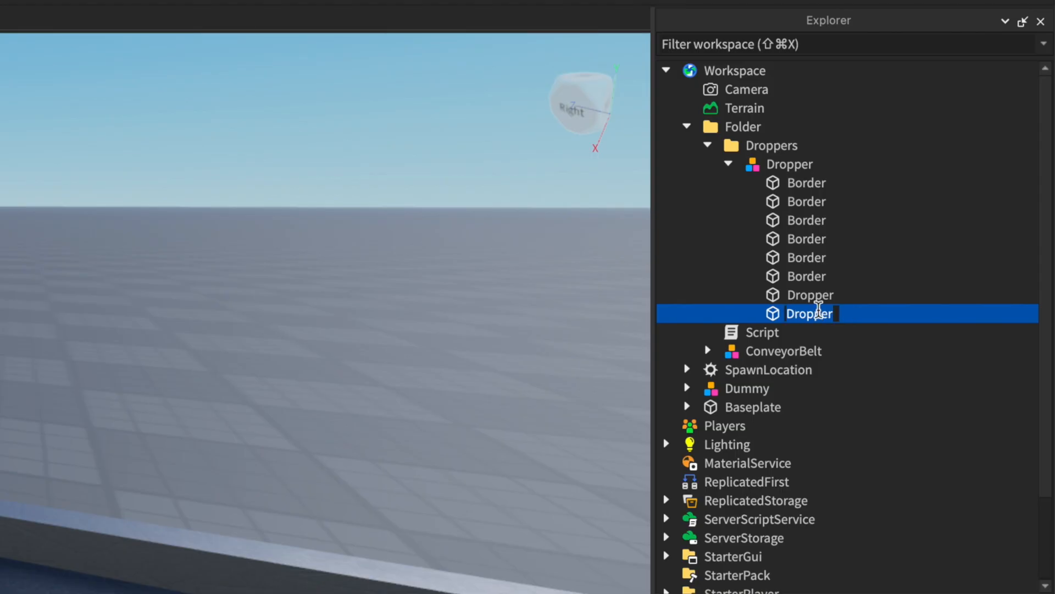
{"action": "type", "text": "Placement"}
{"action": "key", "text": "Return"}
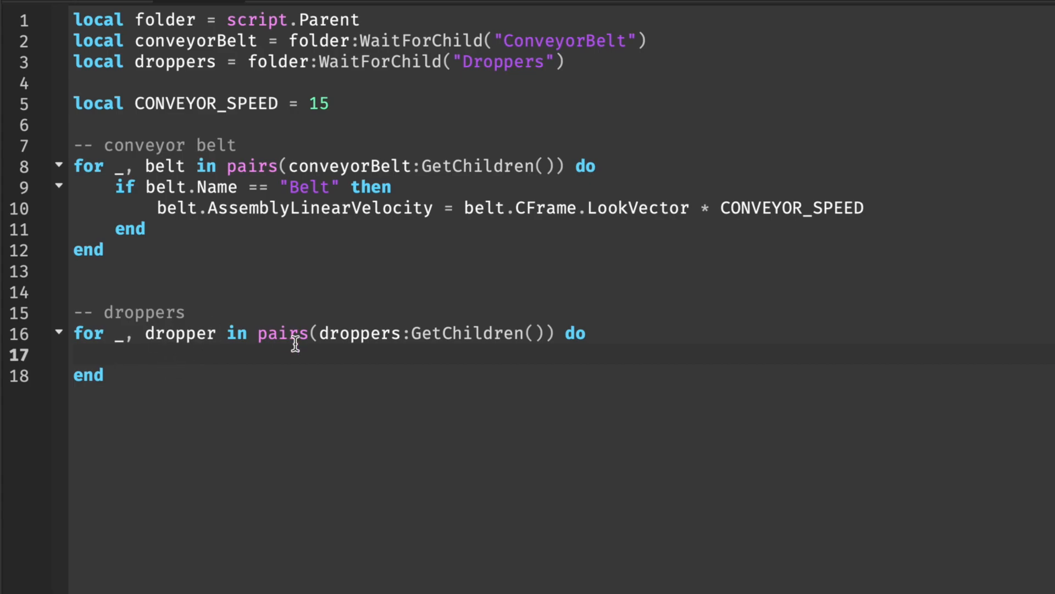
Inside the droppers loop, declare local placement = dropper:WaitForChild("Placement").
{"action": "type", "text": "local placement = d"}
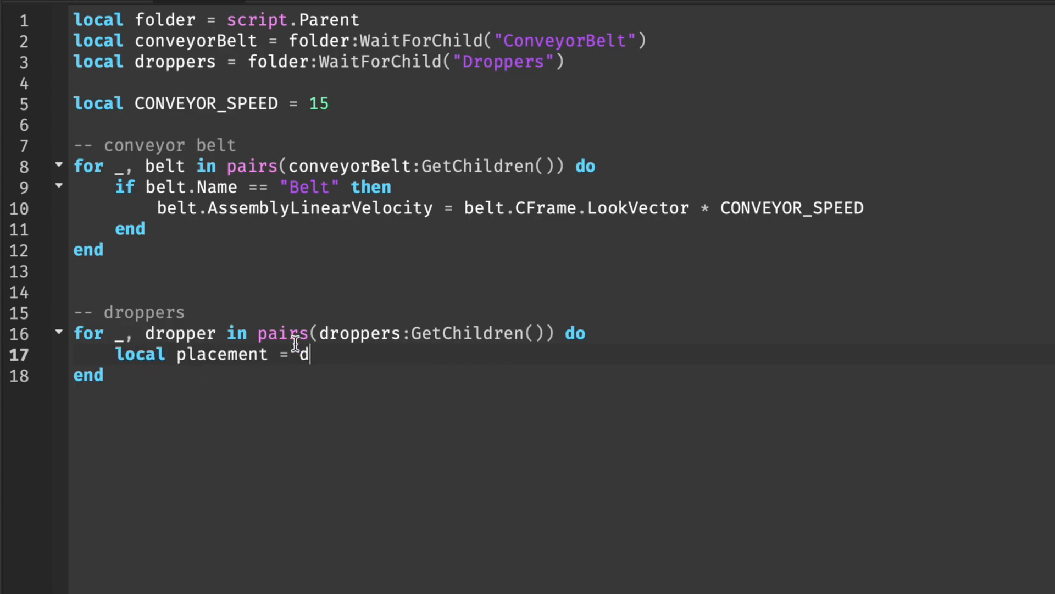
{"action": "type", "text": "ropper:WaitForChild(\"Pla"}
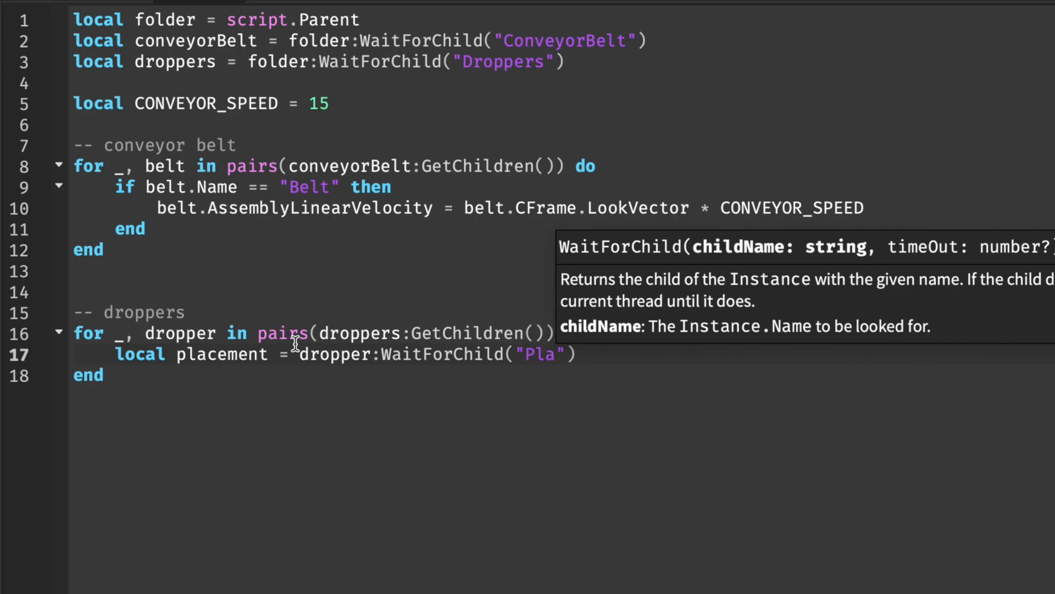
{"action": "type", "text": "cement"}
{"action": "left_click", "coordinate": [650, 354]}
{"action": "key", "text": "Return"}
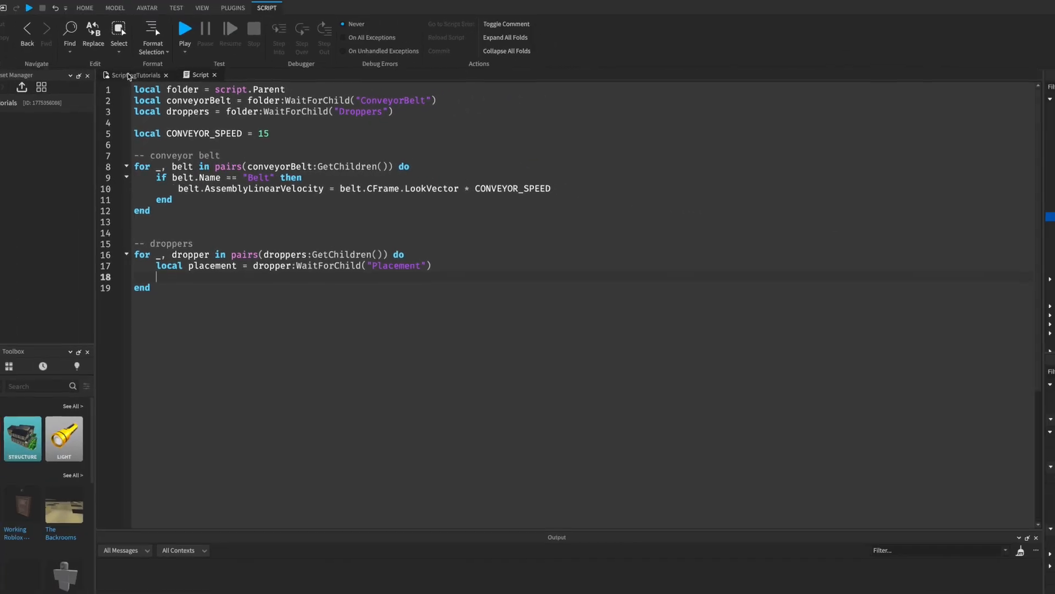
Duplicate the Placement part, move the copy into the Script and rename it Block.
{"action": "left_click", "coordinate": [129, 76]}
{"action": "key", "text": "super+d"}
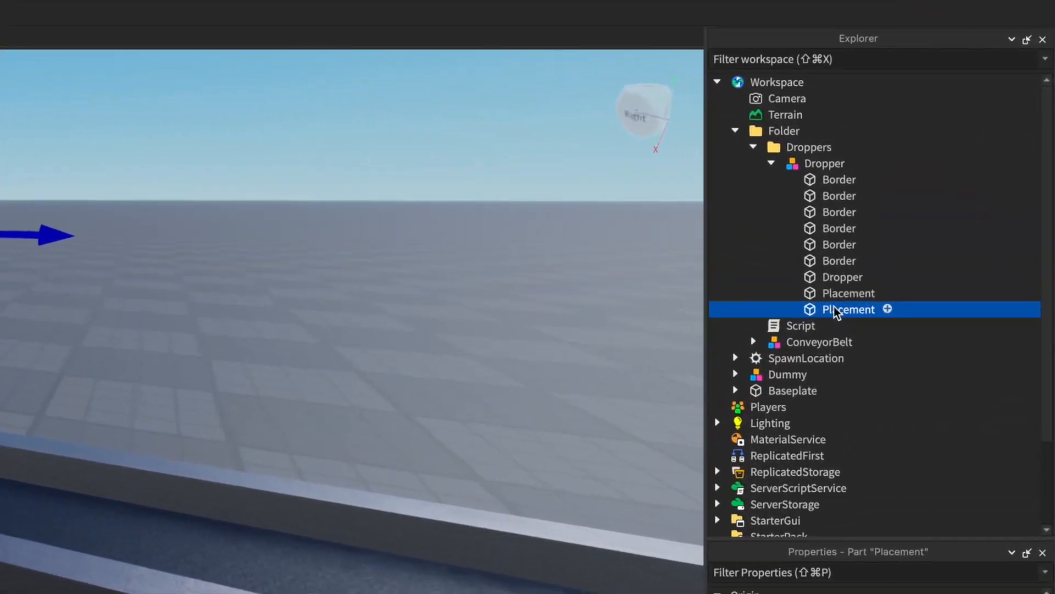
{"action": "left_click_drag", "start_coordinate": [962, 216], "coordinate": [963, 224]}
{"action": "left_click_drag", "start_coordinate": [819, 356], "coordinate": [814, 355]}
{"action": "right_click", "coordinate": [816, 353]}
{"action": "key", "text": "Return"}
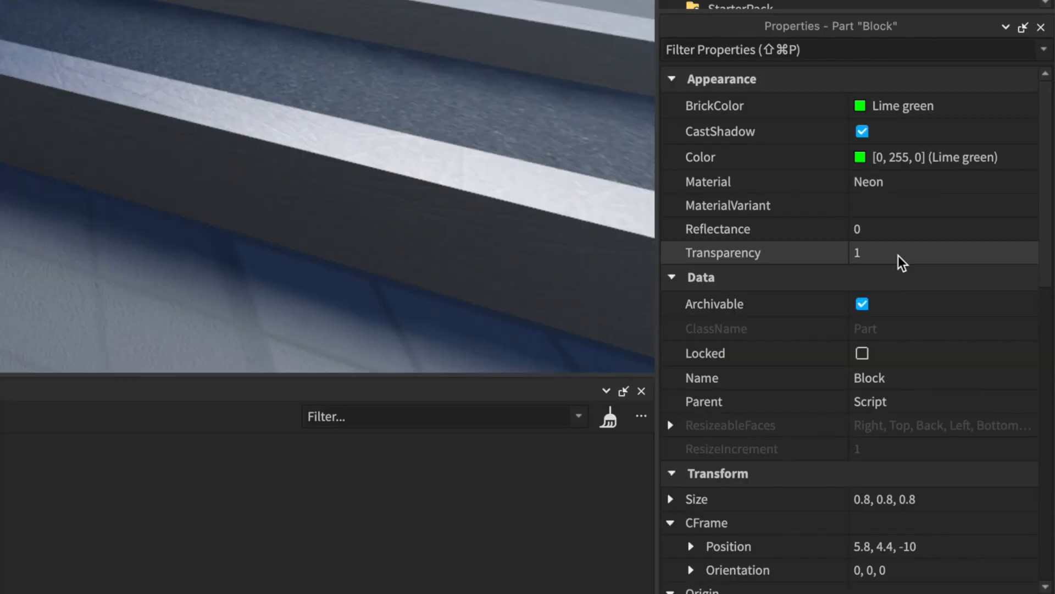
Give Block a Transparency of 0, the SmoothPlastic material and the Cyan colour.
{"action": "left_click", "coordinate": [901, 261]}
{"action": "key", "text": "Return"}
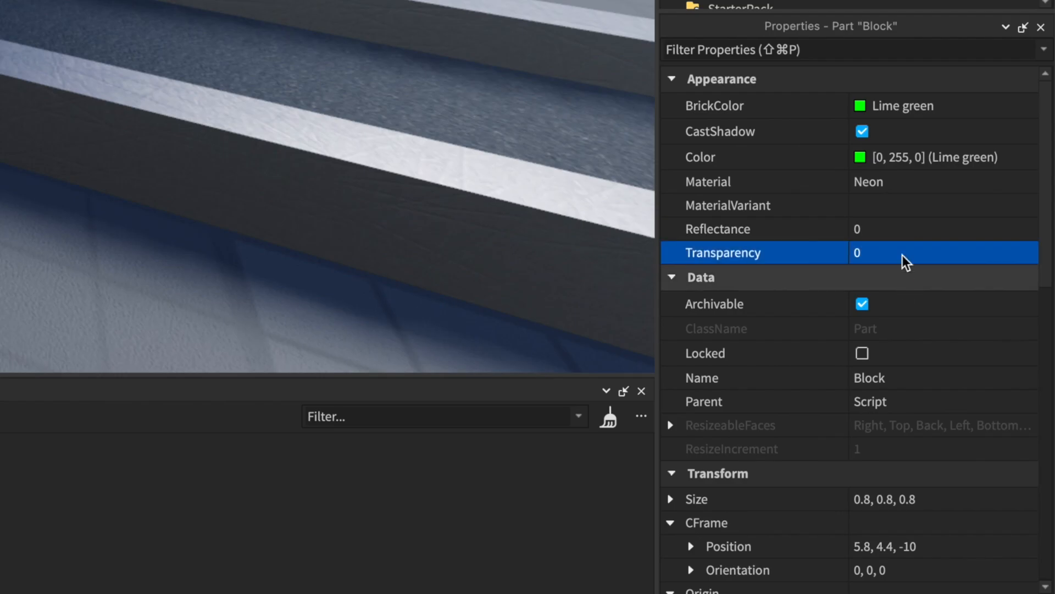
{"action": "left_click", "coordinate": [898, 184]}
{"action": "scroll", "coordinate": [905, 258], "scroll_direction": "down", "scroll_amount": 5}
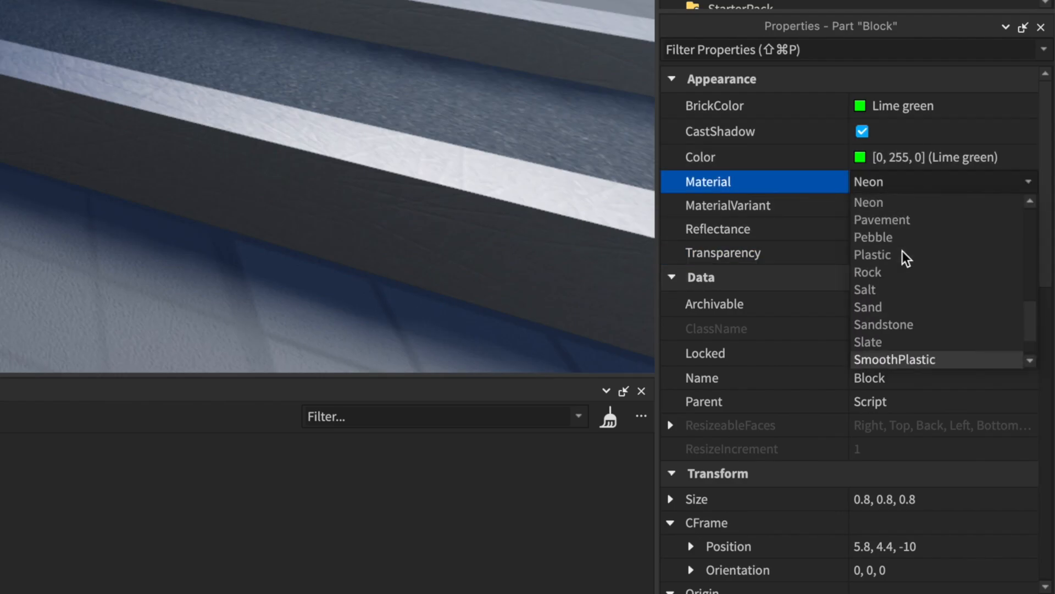
{"action": "left_click", "coordinate": [905, 258]}
{"action": "left_click", "coordinate": [869, 107]}
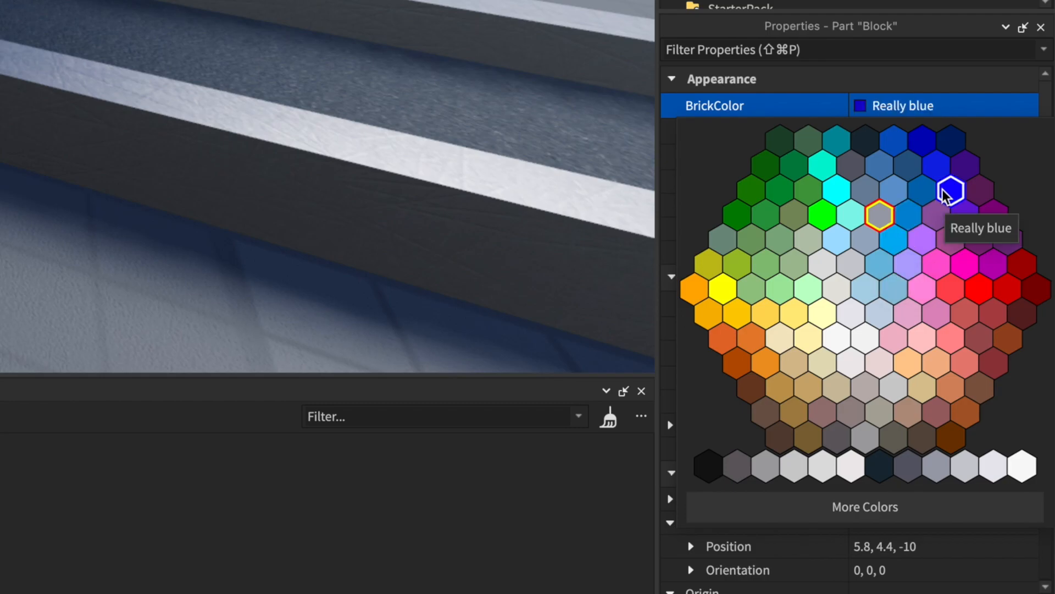
{"action": "left_click", "coordinate": [893, 239]}
Turn on CanCollide for Block and set its Transparency to 1.
{"action": "scroll", "coordinate": [929, 275], "scroll_direction": "down", "scroll_amount": 5}
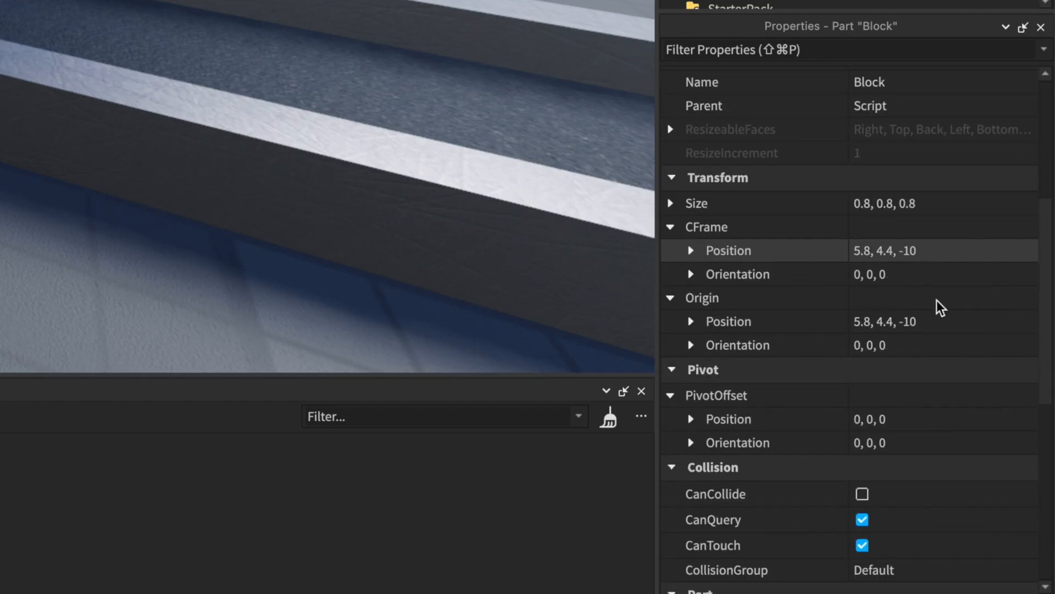
{"action": "left_click", "coordinate": [862, 493]}
{"action": "scroll", "coordinate": [938, 419], "scroll_direction": "up", "scroll_amount": 5}
{"action": "left_click", "coordinate": [902, 256]}
{"action": "type", "text": "1"}
{"action": "key", "text": "Return"}
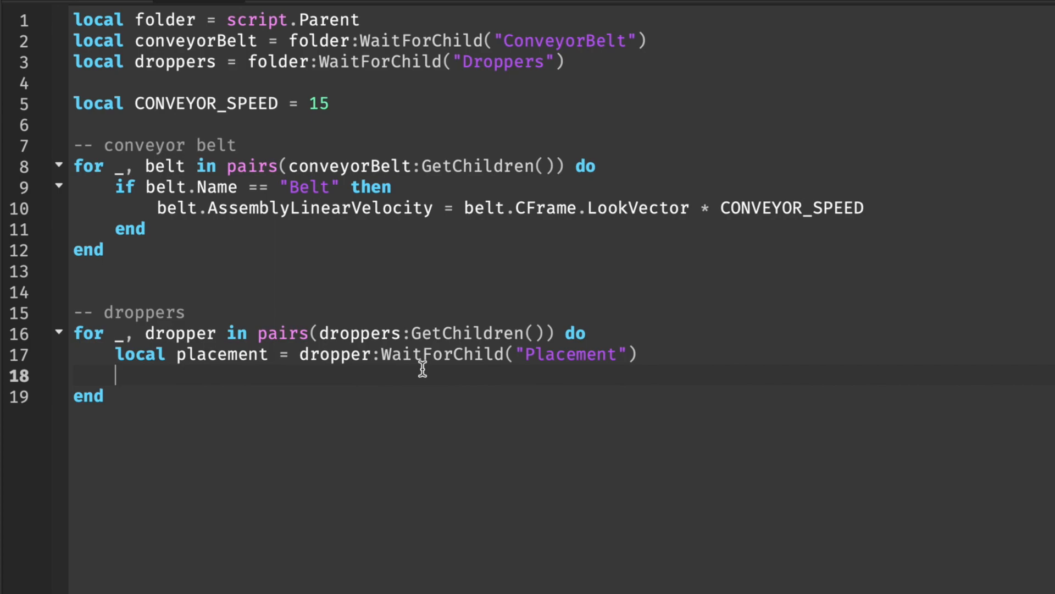
Below the placement line, declare local block = script:WaitForChild("Block"):Clone().
{"action": "type", "text": "l"}
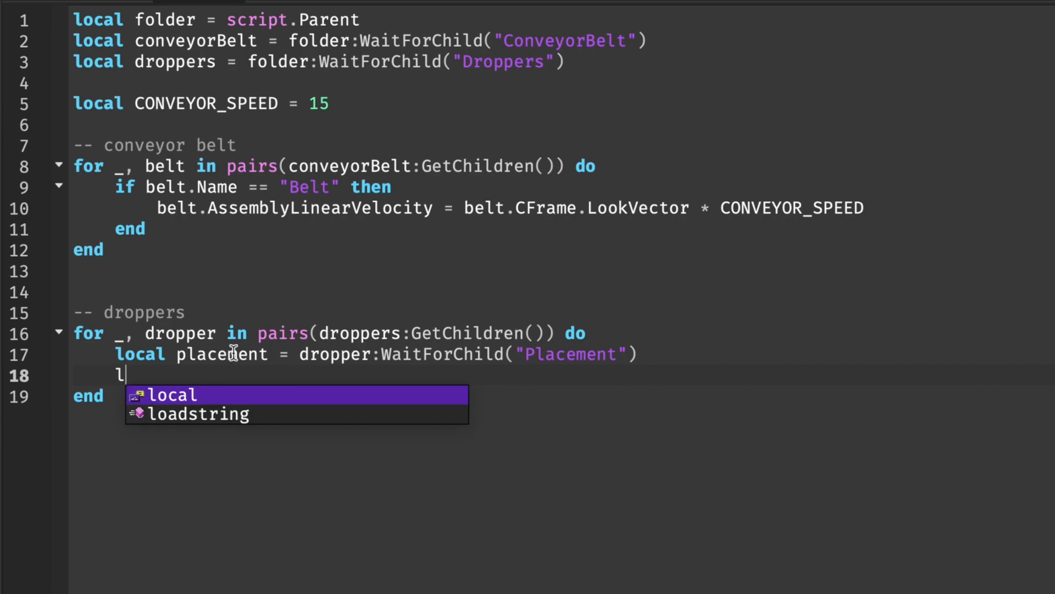
{"action": "type", "text": "ocal block = script:"}
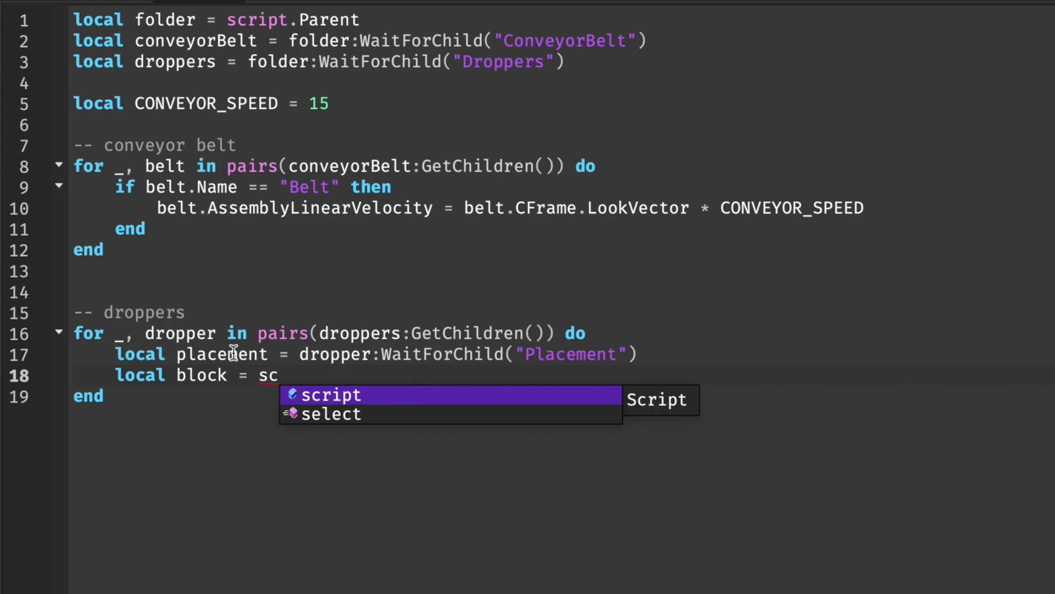
{"action": "key", "text": "Tab"}
{"action": "type", "text": ":"}
{"action": "key", "text": "Tab"}
{"action": "type", "text": "(\""}
{"action": "key", "text": "Tab"}
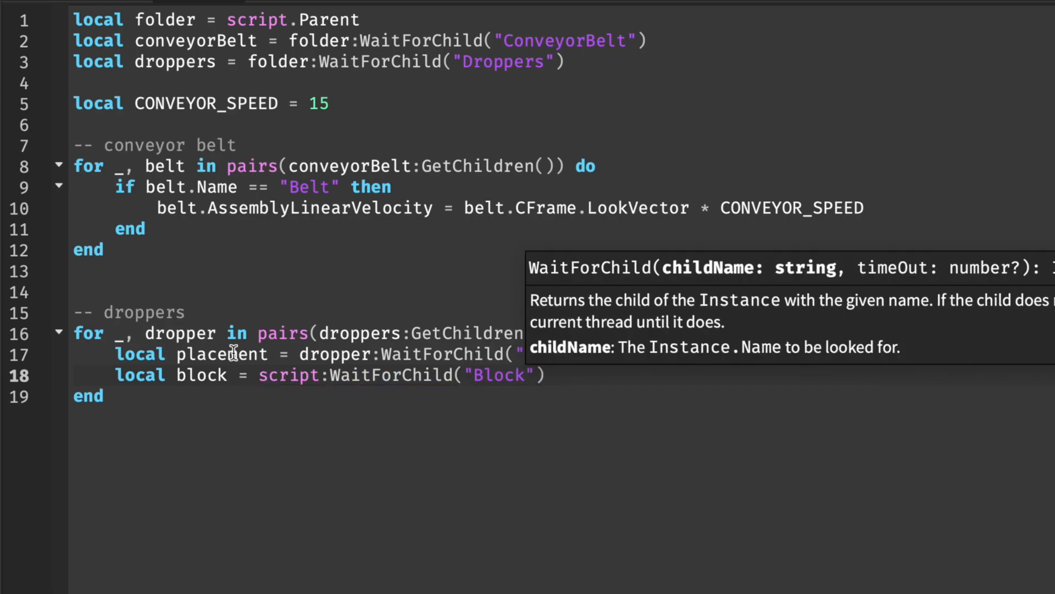
{"action": "key", "text": "End"}
{"action": "type", "text": ":Clo"}
{"action": "key", "text": "Tab"}
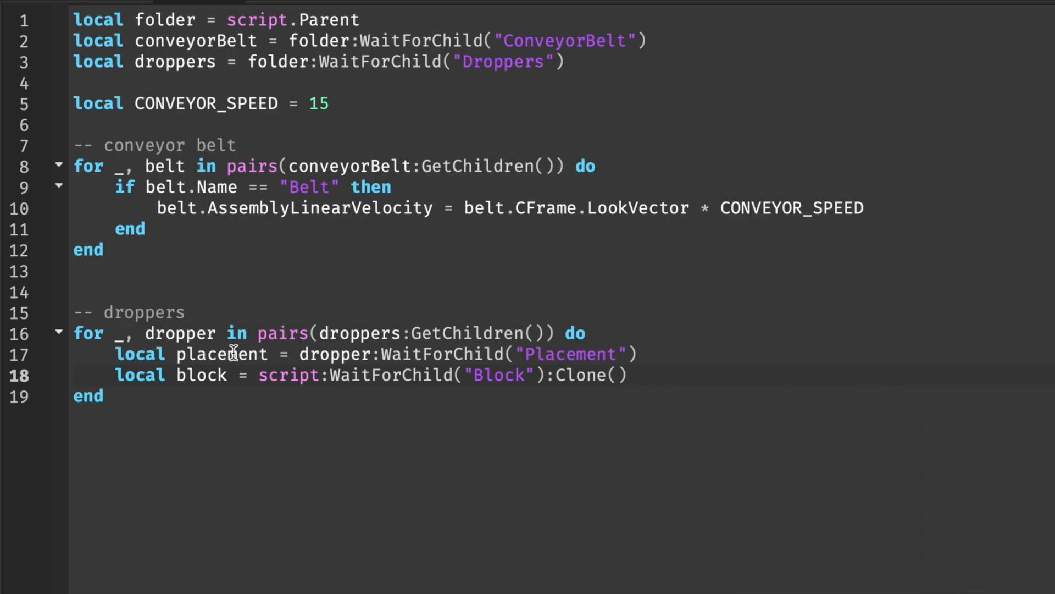
On a new line in the droppers loop, set block.Transparency = 0.
{"action": "key", "text": "Return"}
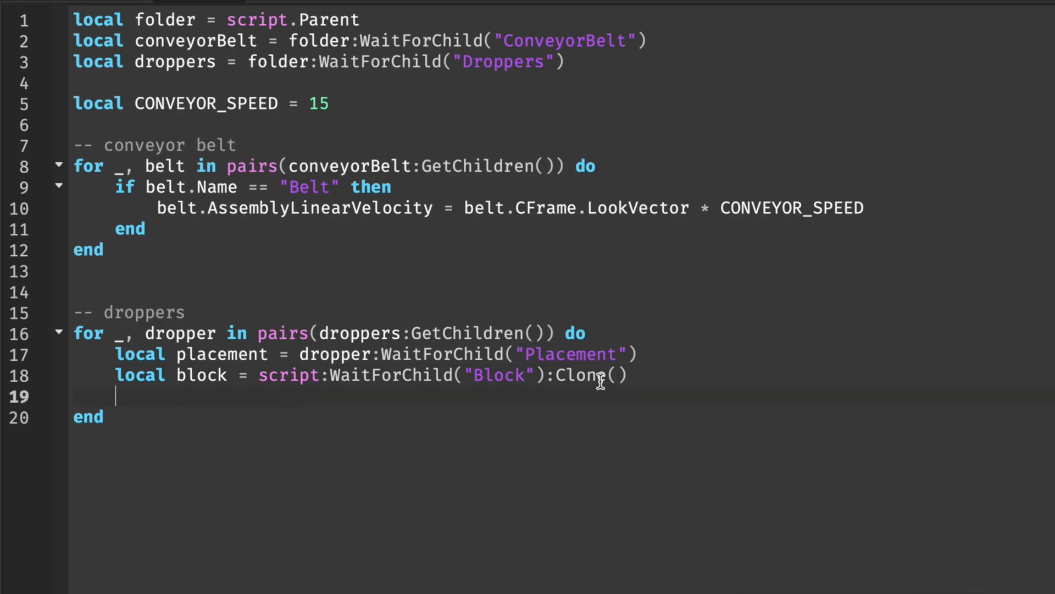
{"action": "type", "text": "block.Tran"}
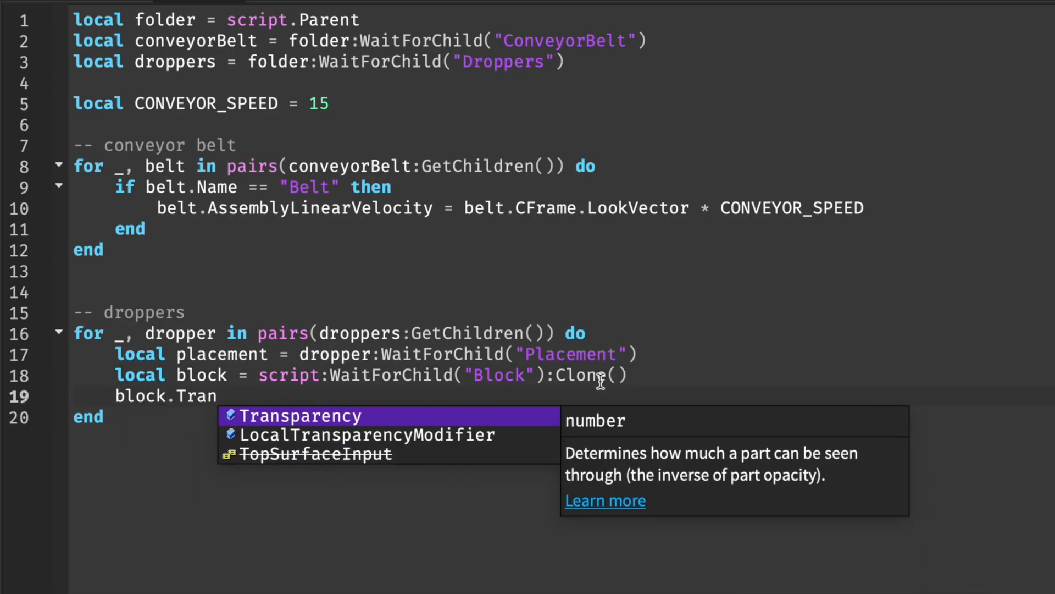
{"action": "key", "text": "Tab"}
{"action": "type", "text": "="}
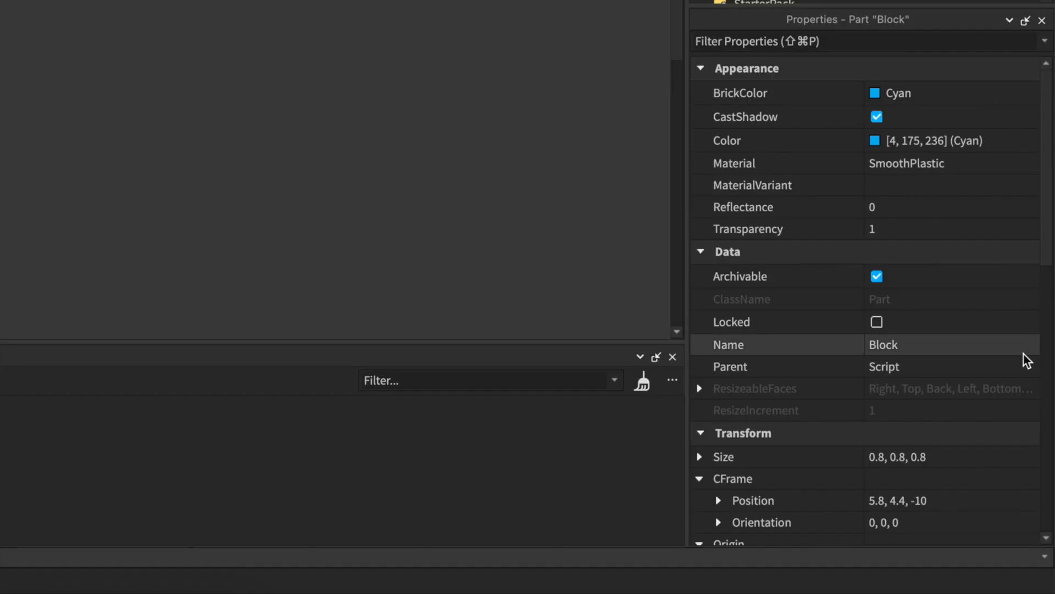
Turn off the Anchored property of the Block part.
{"action": "scroll", "coordinate": [938, 209], "scroll_direction": "down", "scroll_amount": 3}
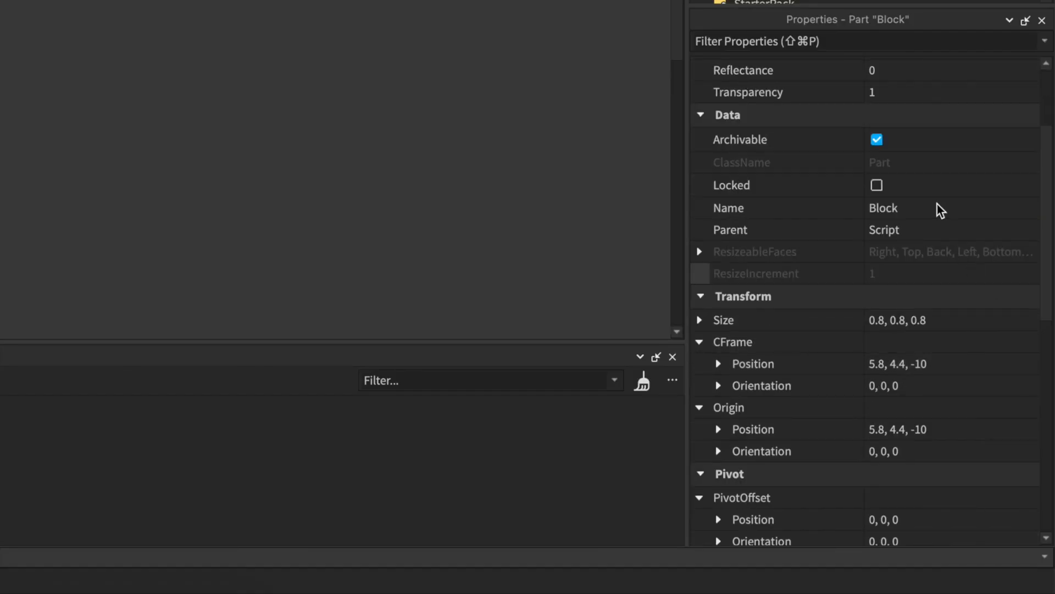
{"action": "scroll", "coordinate": [938, 330], "scroll_direction": "down", "scroll_amount": 3}
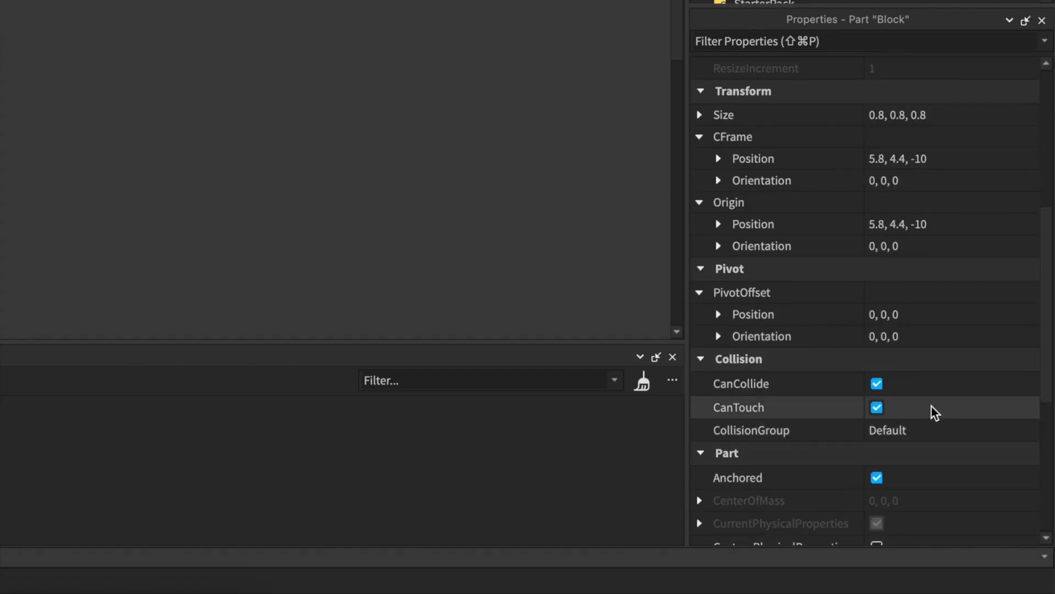
{"action": "scroll", "coordinate": [934, 410], "scroll_direction": "down", "scroll_amount": 3}
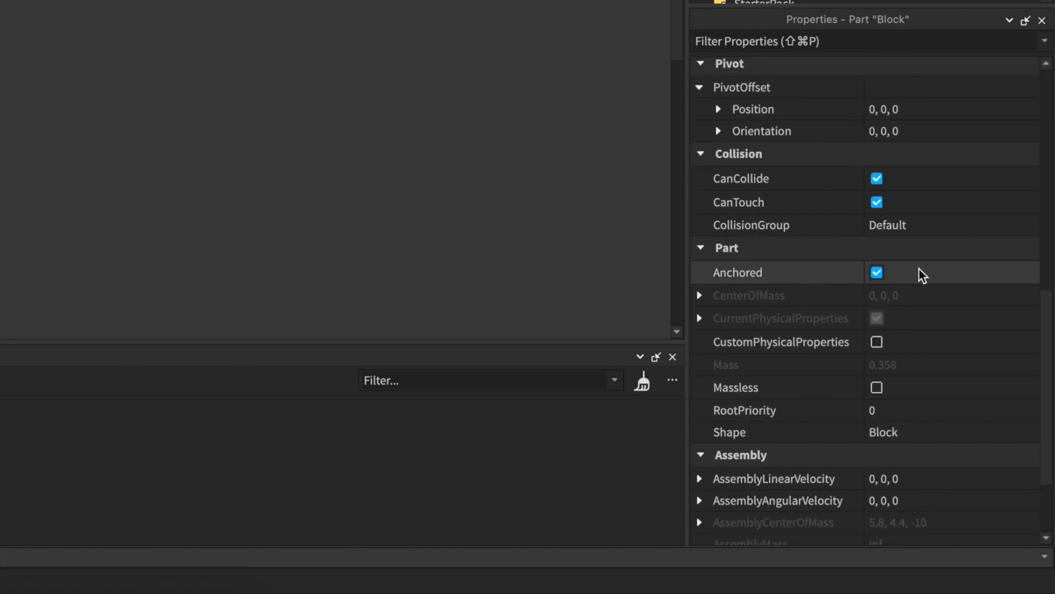
{"action": "left_click", "coordinate": [877, 273]}
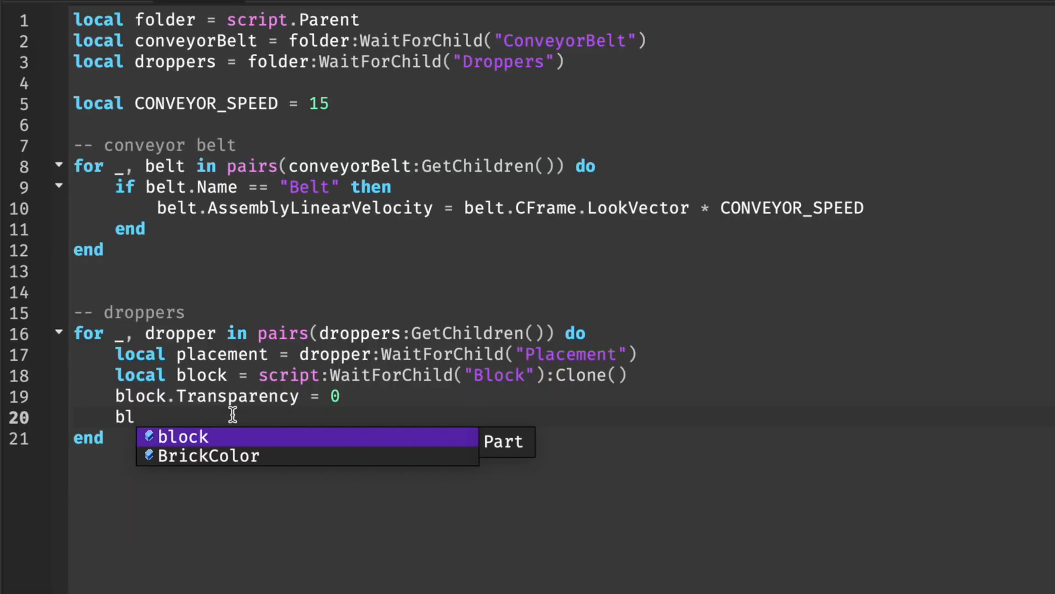
Start a block.Parent assignment in the droppers loop and name the new folder inside the conveyor's folder Blocks.
{"action": "type", "text": "ock.Parent ="}
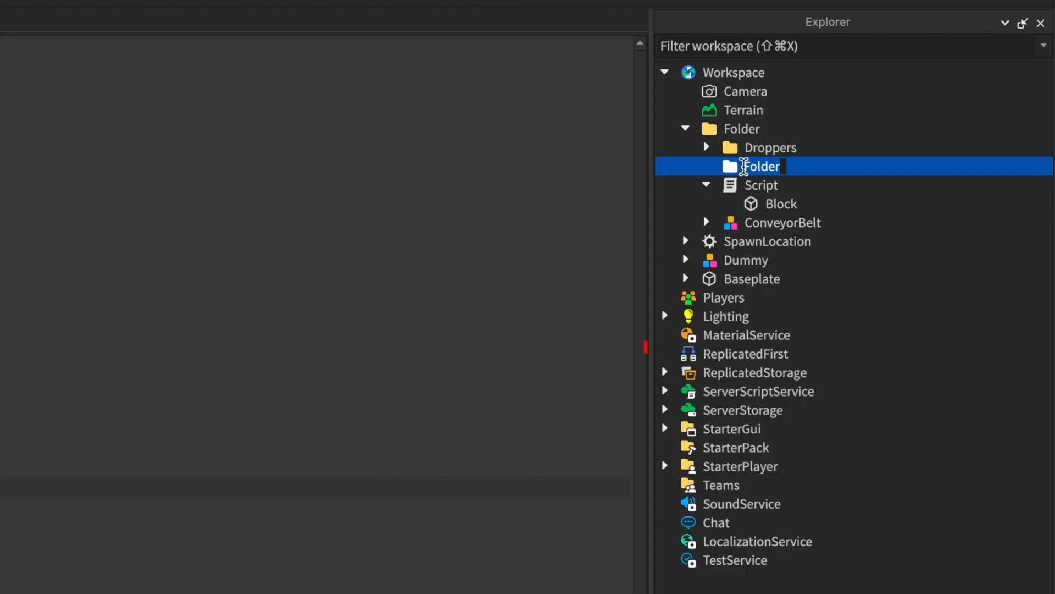
{"action": "type", "text": "Blocks"}
{"action": "key", "text": "Return"}
{"action": "left_click", "coordinate": [146, 91]}
{"action": "left_click", "coordinate": [491, 397]}
{"action": "scroll", "coordinate": [491, 397], "scroll_direction": "down", "scroll_amount": 5}
{"action": "right_click_drag", "start_coordinate": [492, 397], "coordinate": [485, 322]}
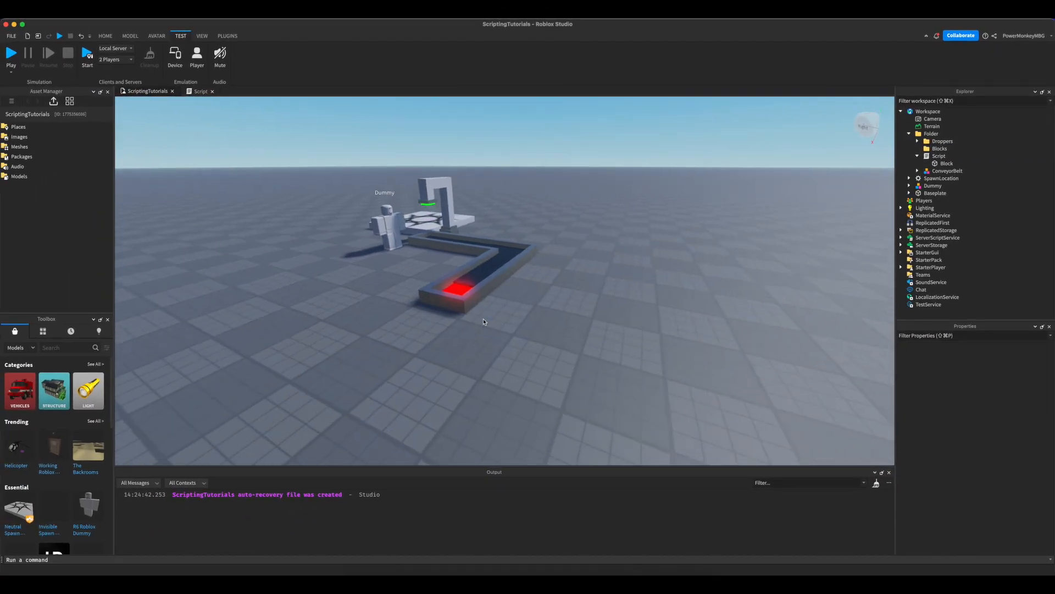
{"action": "scroll", "coordinate": [433, 330], "scroll_direction": "up", "scroll_amount": 5}
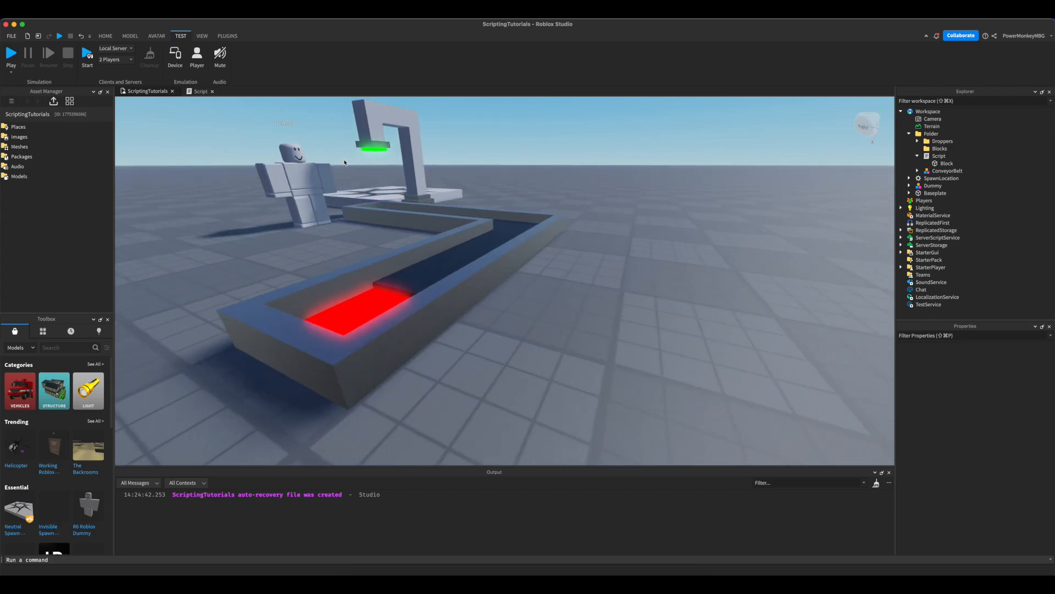
Below the droppers variable in the script, declare local blocks = folder:WaitForChild("Blocks").
{"action": "left_click", "coordinate": [199, 92]}
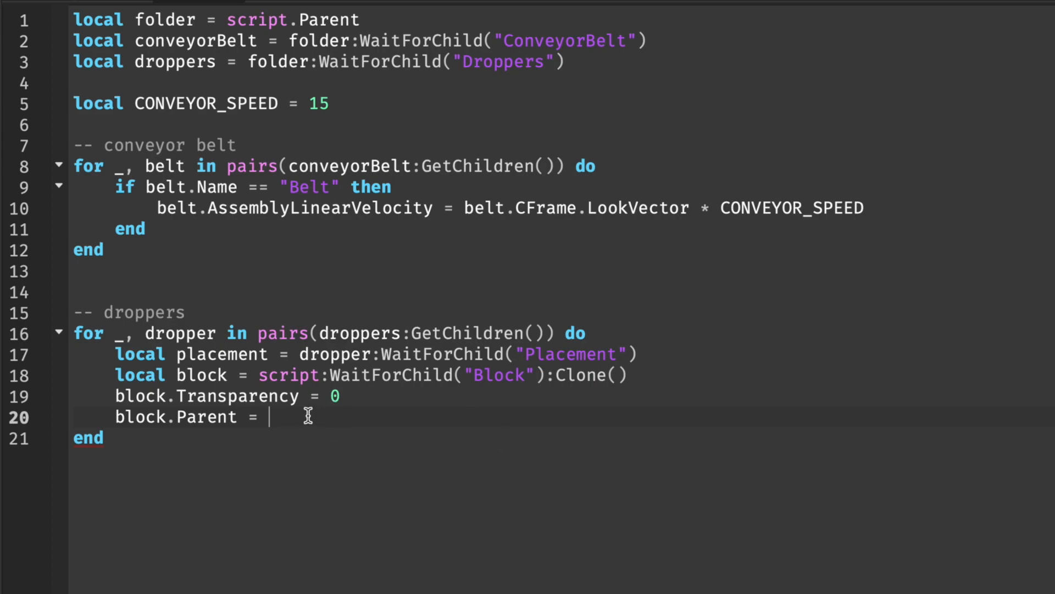
{"action": "left_click", "coordinate": [596, 64]}
{"action": "key", "text": "Return"}
{"action": "type", "text": "local blocks = folder:WaitForChild(\"Blocks"}
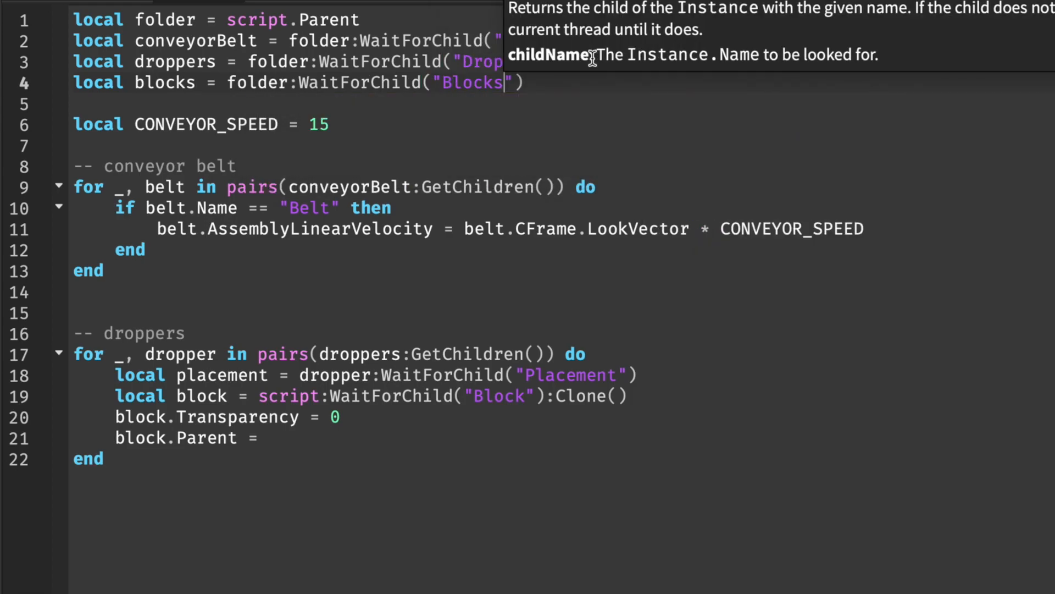
Complete the last line of the droppers loop as block.Parent = blocks.
{"action": "left_click", "coordinate": [332, 438]}
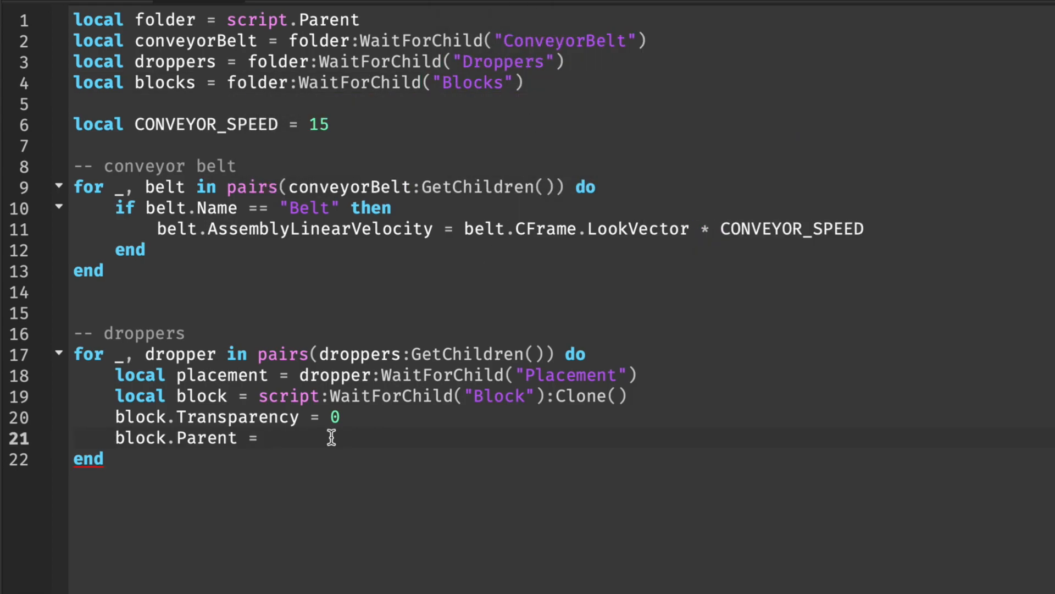
{"action": "type", "text": "blocks"}
{"action": "double_click", "coordinate": [295, 437]}
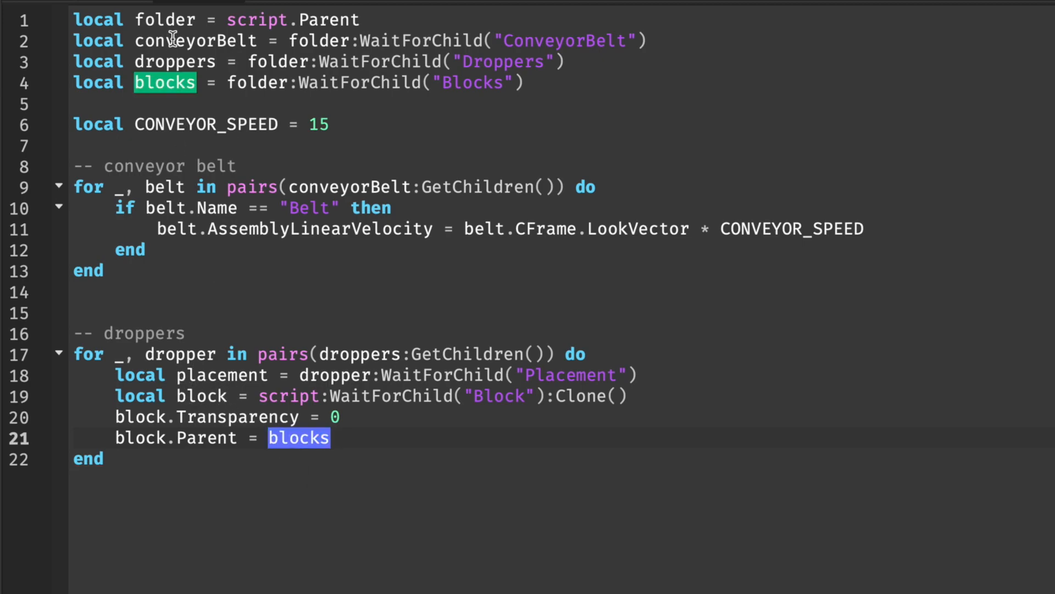
{"action": "double_click", "coordinate": [202, 395]}
{"action": "left_click", "coordinate": [349, 438]}
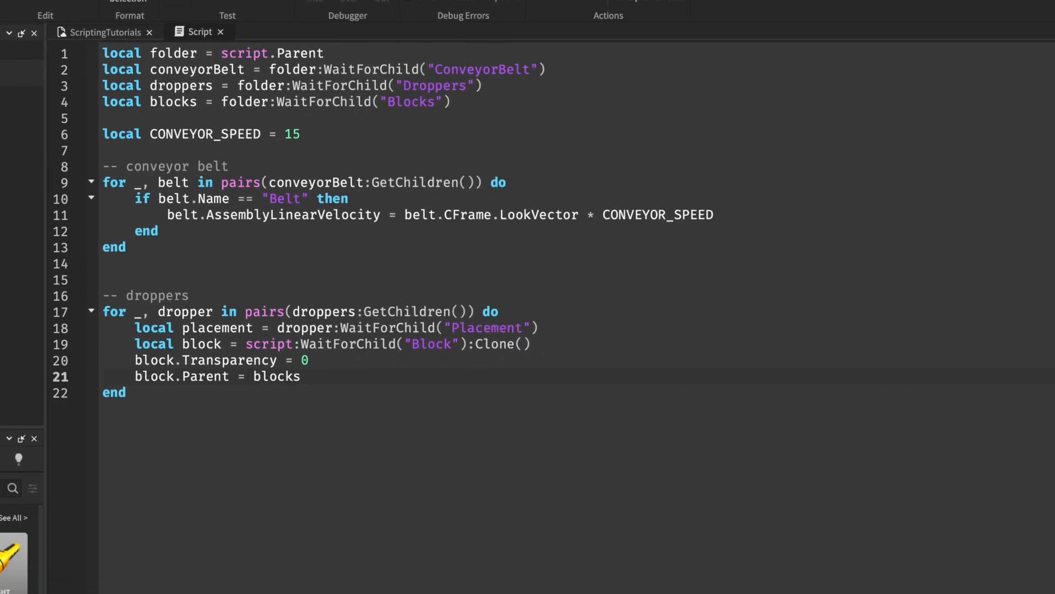
Playtest the game and walk the character along the conveyor to follow the dropped block to the Collector.
{"action": "left_click", "coordinate": [185, 46]}
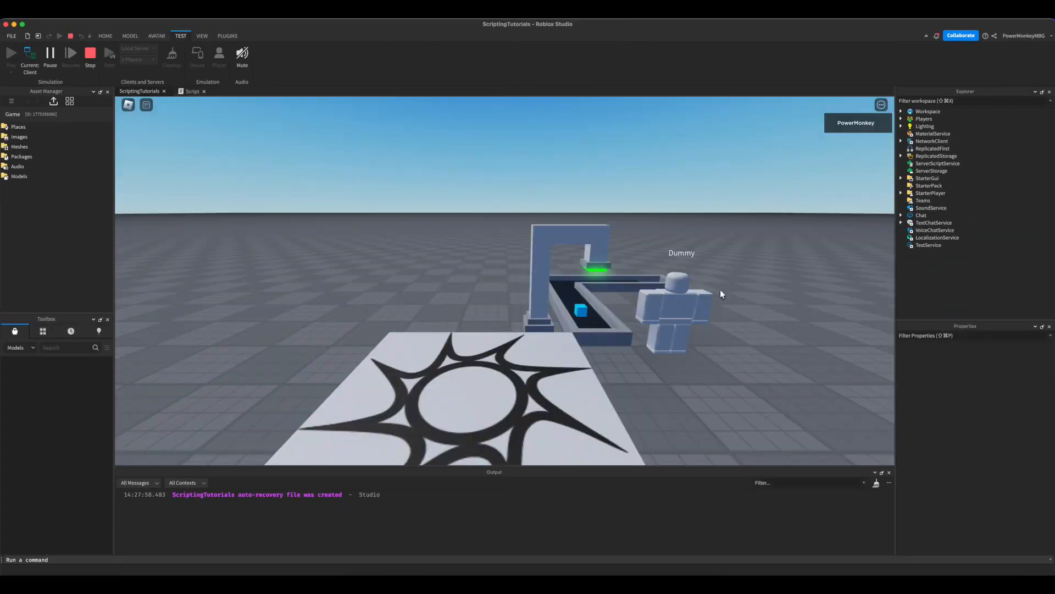
{"action": "key", "text": "d"}
{"action": "key", "text": "w"}
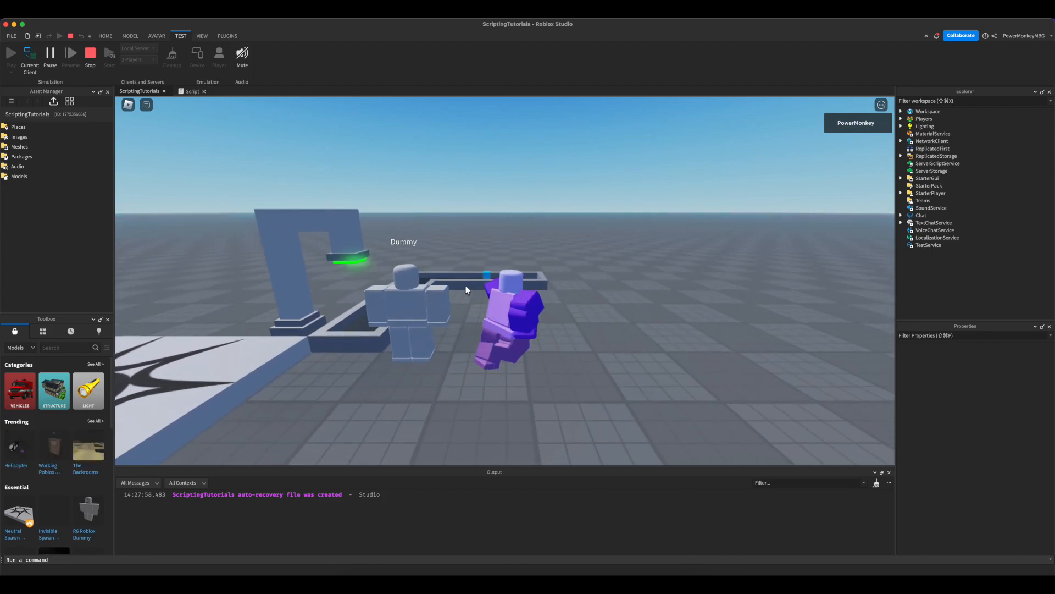
{"action": "key", "text": "w"}
{"action": "key", "text": "a"}
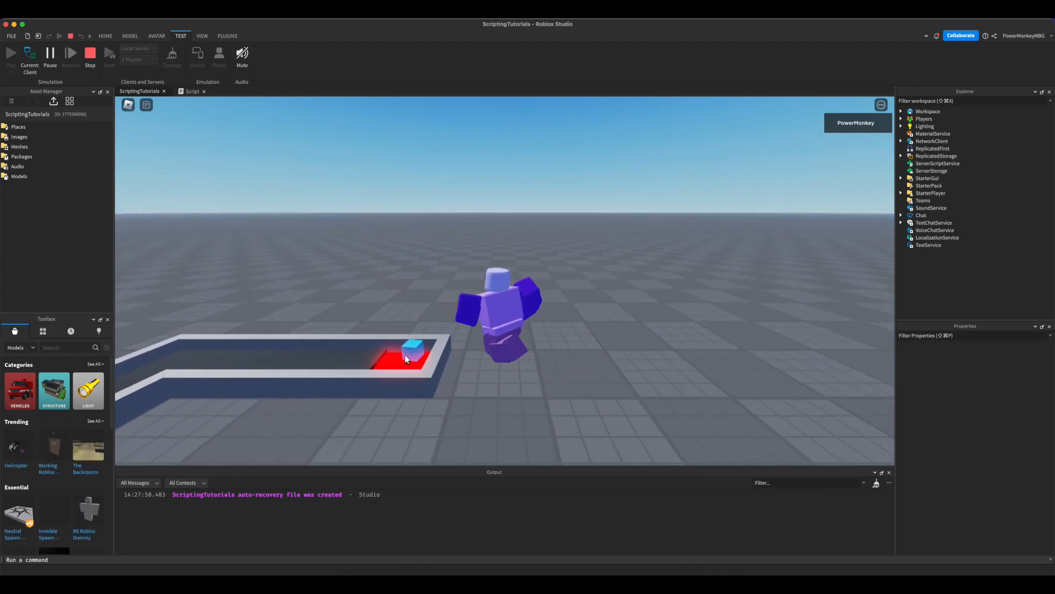
{"action": "key", "text": "s"}
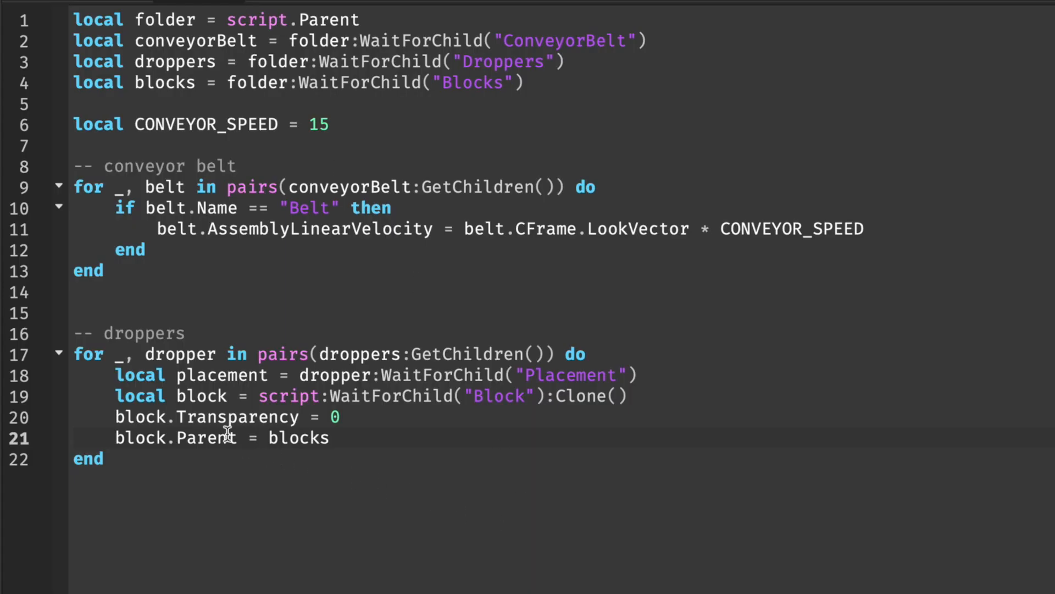
Remove the extra blank line above the droppers comment and rename the belt variable to child throughout the conveyor belt loop.
{"action": "left_click", "coordinate": [170, 314]}
{"action": "key", "text": "BackSpace"}
{"action": "left_click", "coordinate": [175, 215]}
{"action": "left_click", "coordinate": [362, 270]}
{"action": "double_click", "coordinate": [171, 188]}
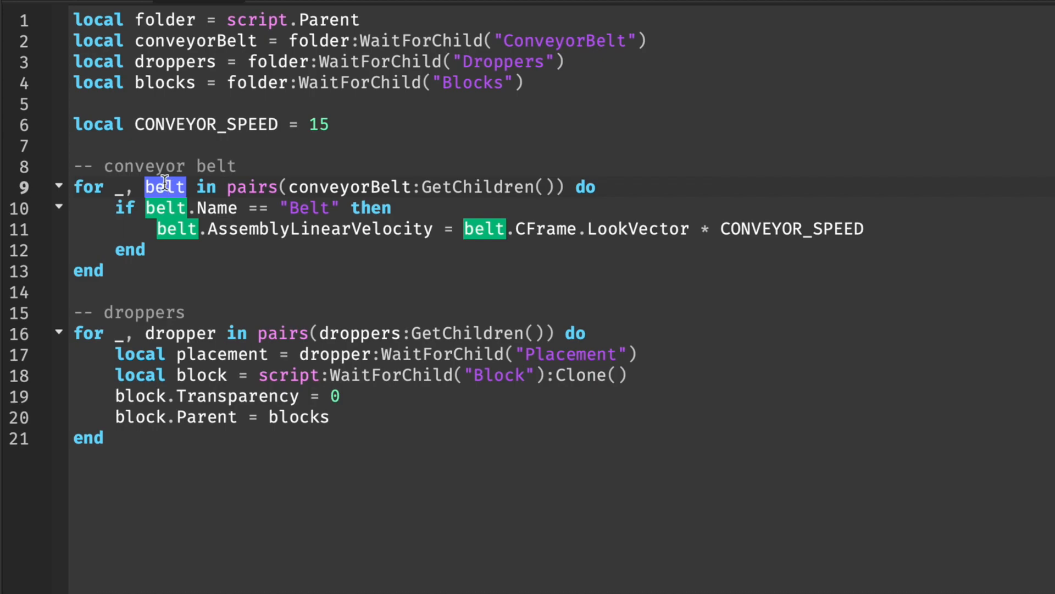
{"action": "type", "text": "child"}
{"action": "double_click", "coordinate": [175, 229]}
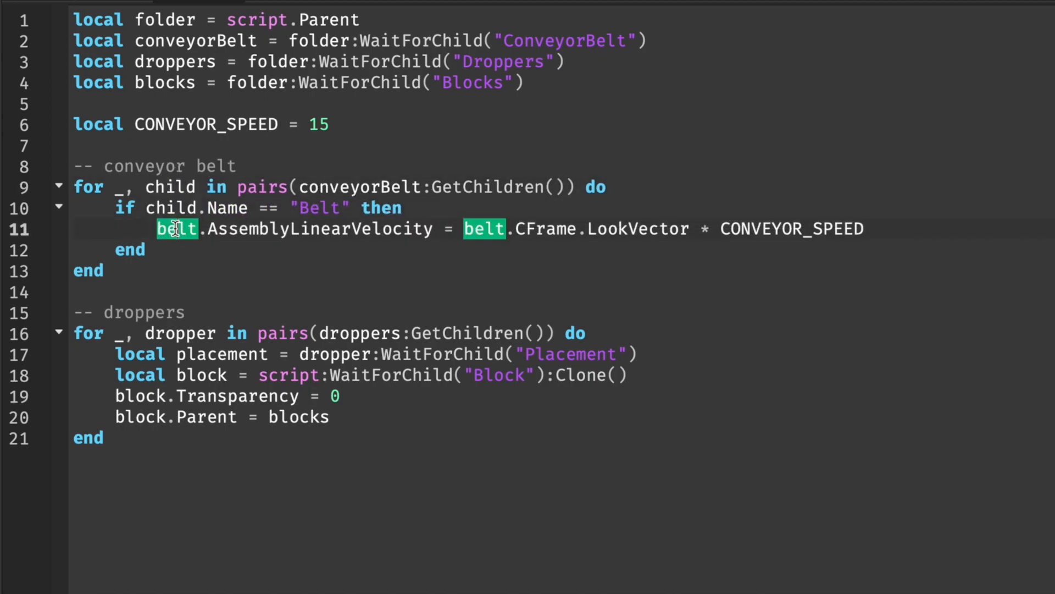
{"action": "type", "text": "child"}
{"action": "double_click", "coordinate": [496, 228]}
{"action": "type", "text": "child"}
{"action": "left_click", "coordinate": [193, 252]}
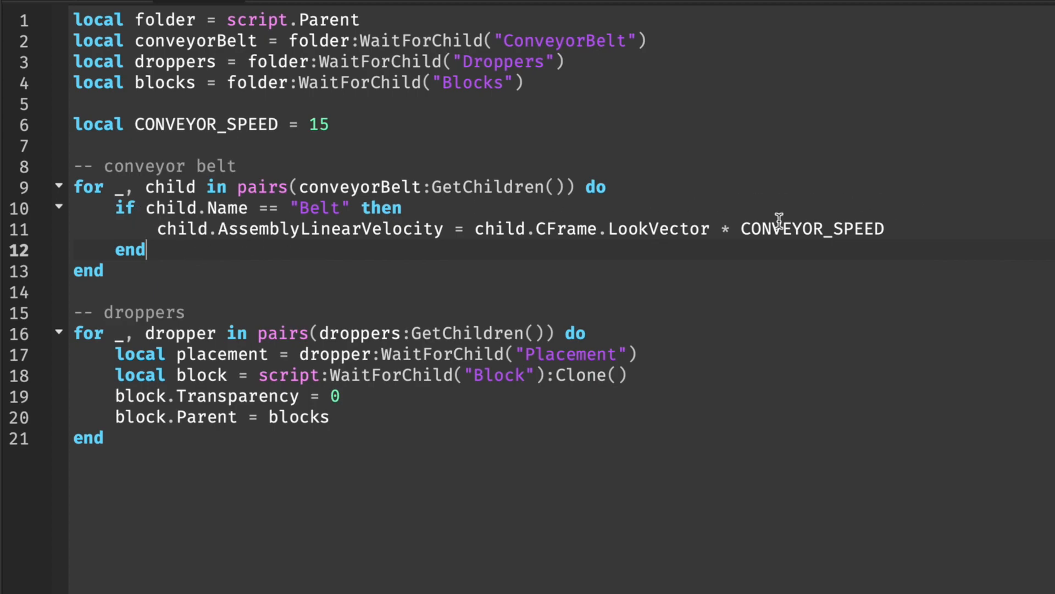
Below the AssemblyLinearVelocity line, add the branch elseif child.Name == "Collector" then, checking the part name in the ConveyorBelt model.
{"action": "left_click", "coordinate": [1025, 235]}
{"action": "key", "text": "Return"}
{"action": "type", "text": "elseif"}
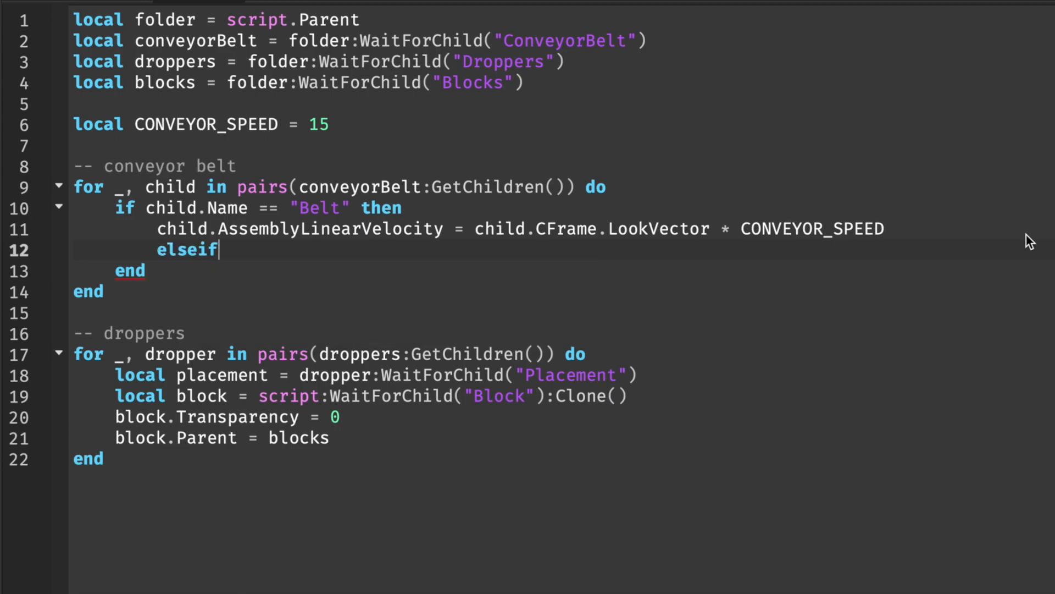
{"action": "type", "text": " child.Name =="}
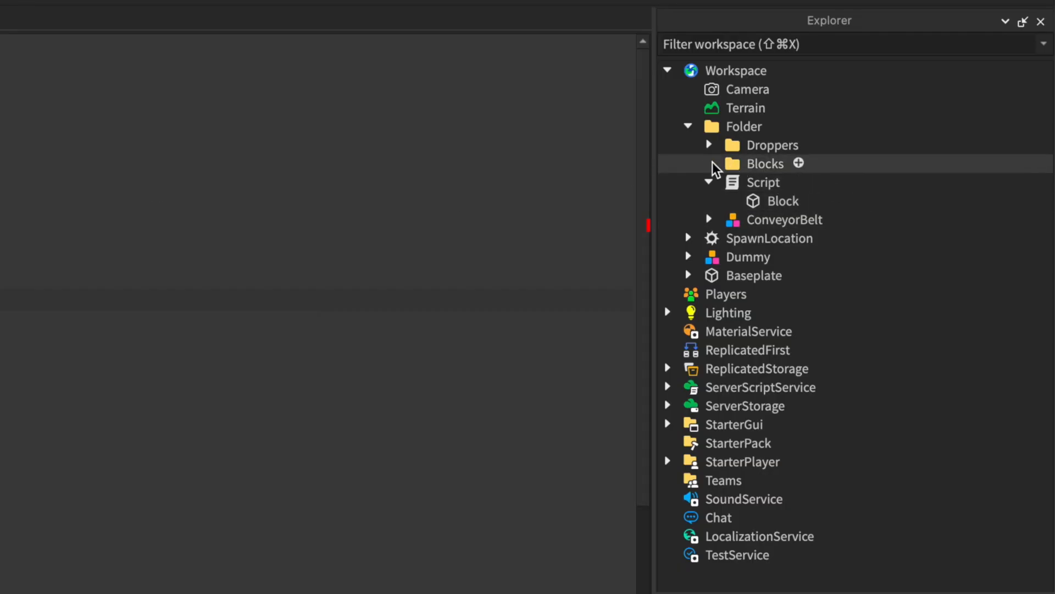
{"action": "left_click", "coordinate": [709, 145]}
{"action": "left_click", "coordinate": [730, 163]}
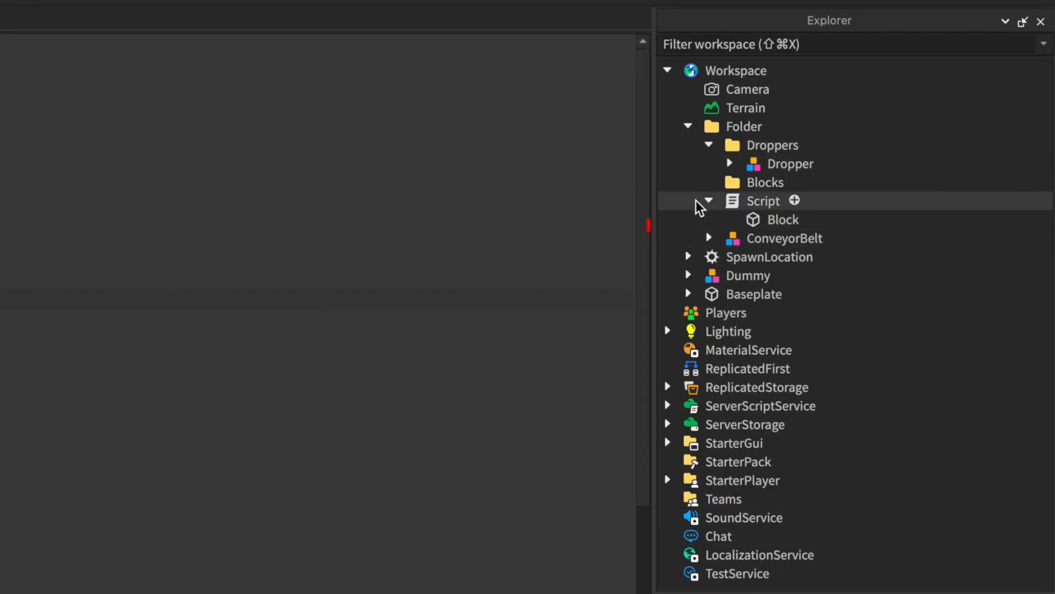
{"action": "left_click", "coordinate": [709, 238]}
{"action": "left_click", "coordinate": [779, 405]}
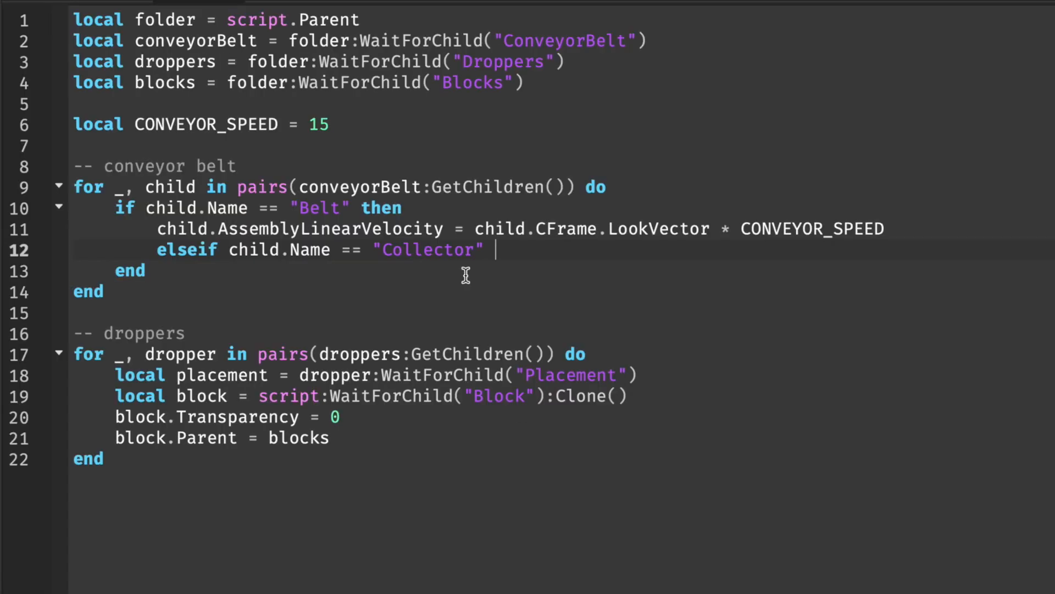
{"action": "type", "text": "then"}
{"action": "key", "text": "Return"}
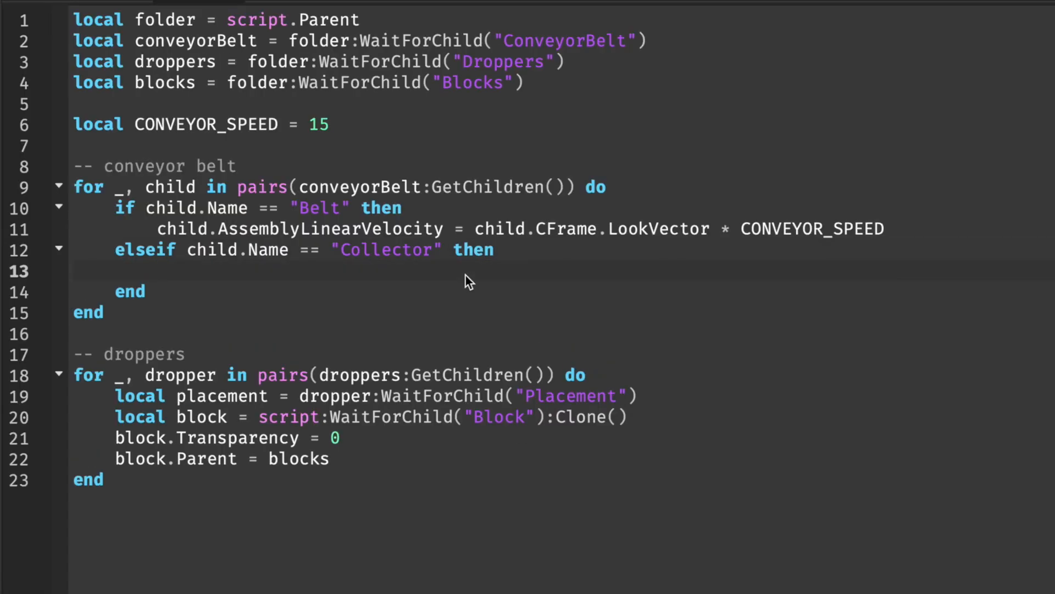
Inside the Collector branch, add child.Touched:Connect(function(touchPart) with its closing end).
{"action": "left_click", "coordinate": [213, 3]}
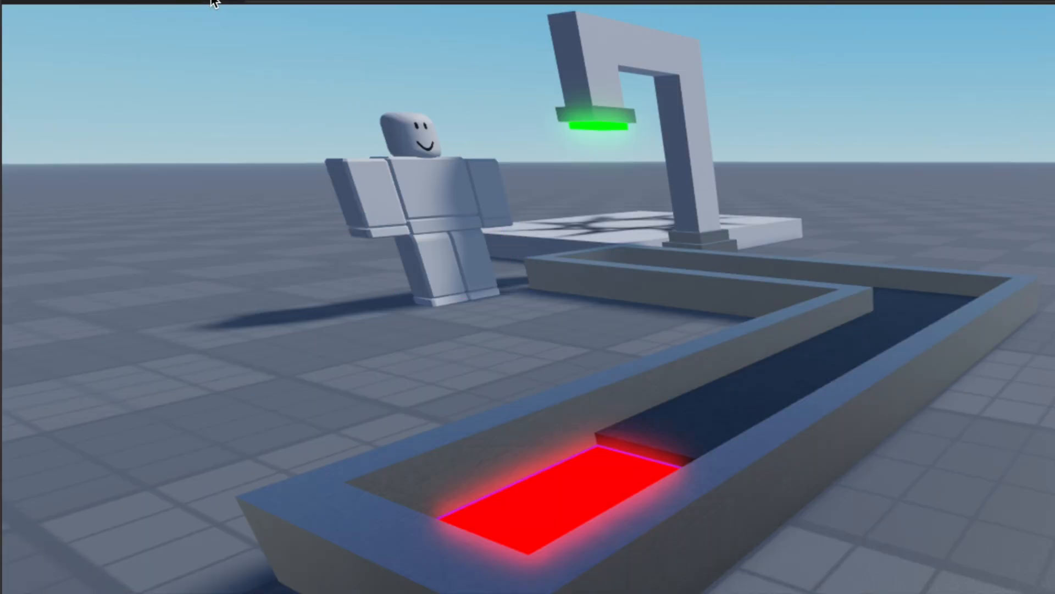
{"action": "left_click", "coordinate": [192, 3]}
{"action": "type", "text": "child"}
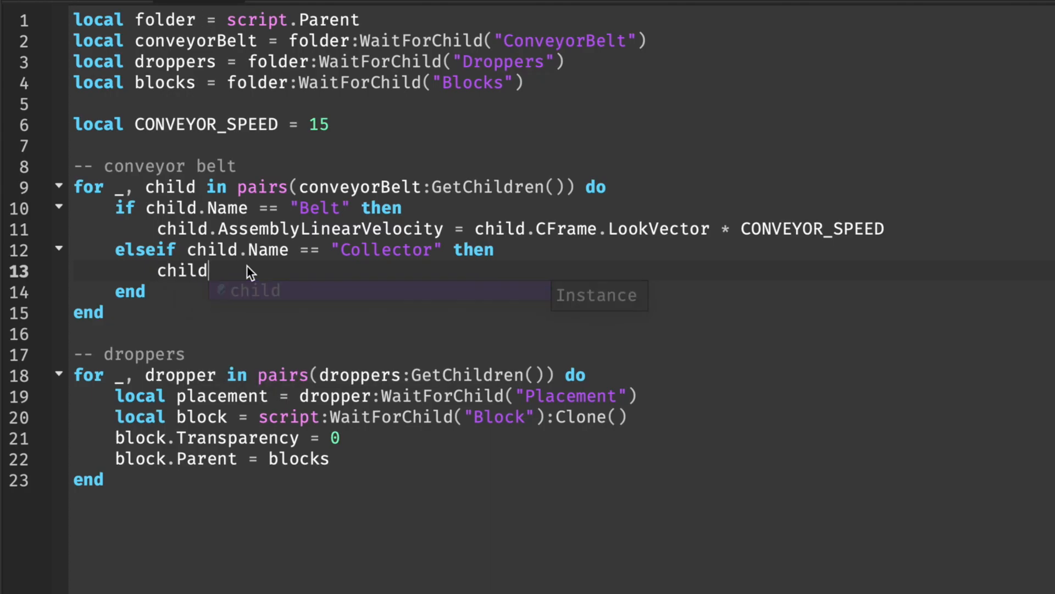
{"action": "type", "text": ".Touched"}
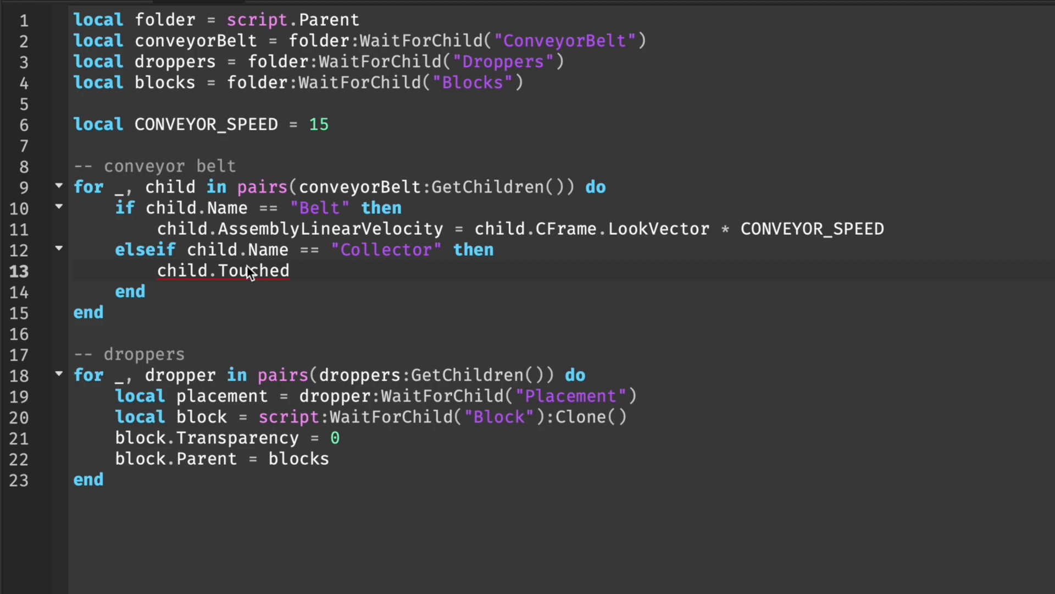
{"action": "type", "text": ":Connect(function"}
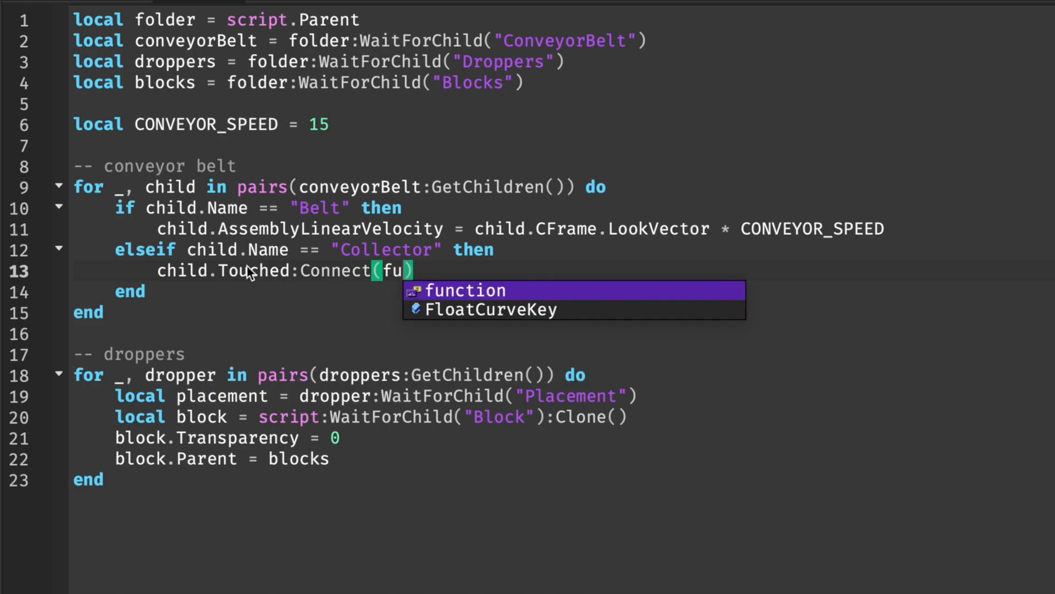
{"action": "key", "text": "Escape"}
{"action": "type", "text": "(touchP"}
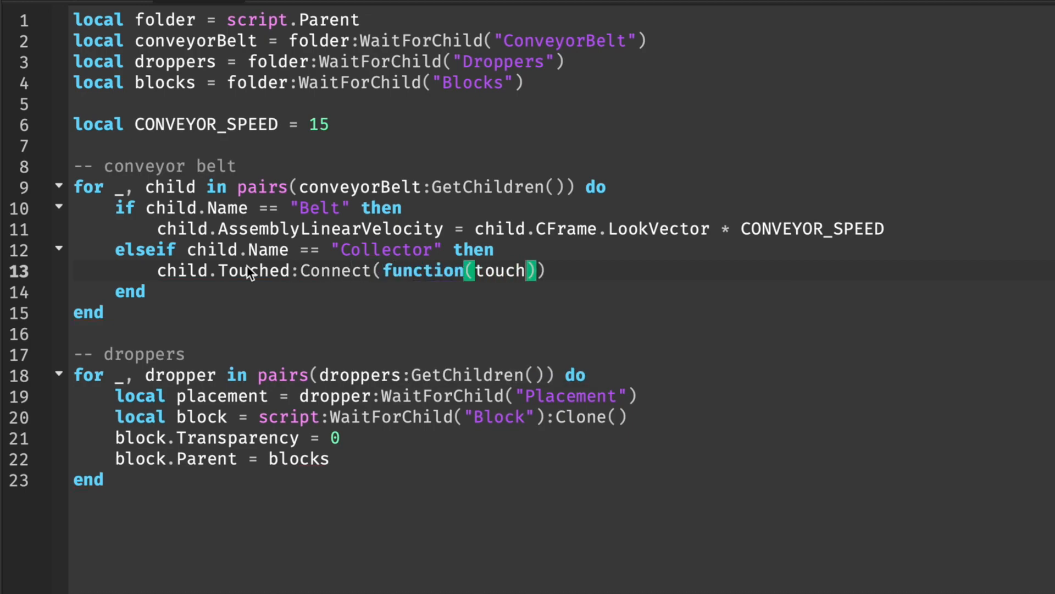
{"action": "type", "text": "art"}
{"action": "key", "text": "Return"}
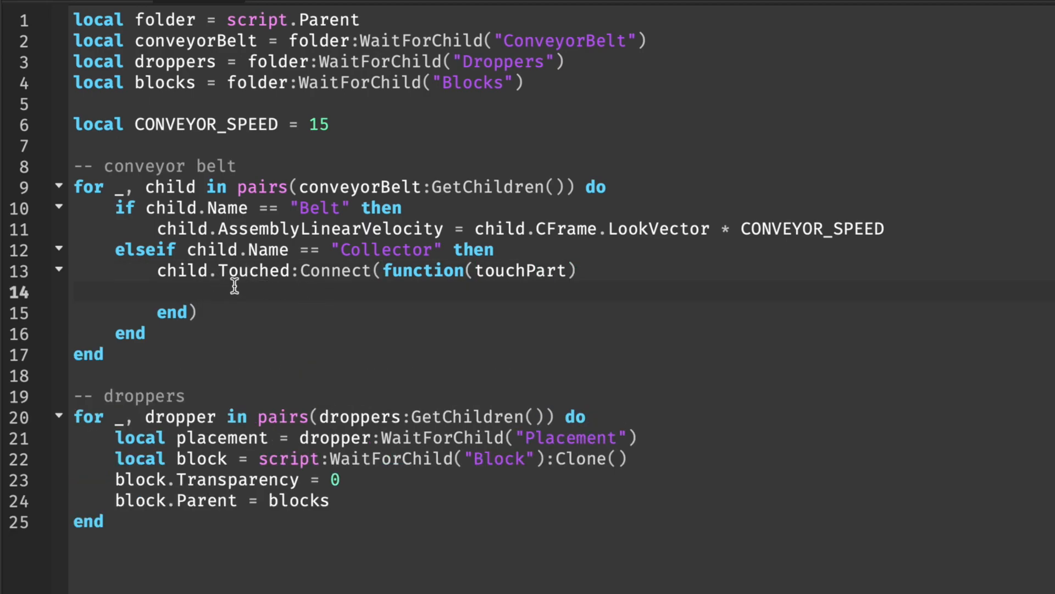
Inside the Touched function, add the condition if touchPart.Parent == blocks then with its closing end.
{"action": "left_click_drag", "start_coordinate": [151, 313], "coordinate": [228, 311]}
{"action": "left_click", "coordinate": [228, 288]}
{"action": "type", "text": "if touch"}
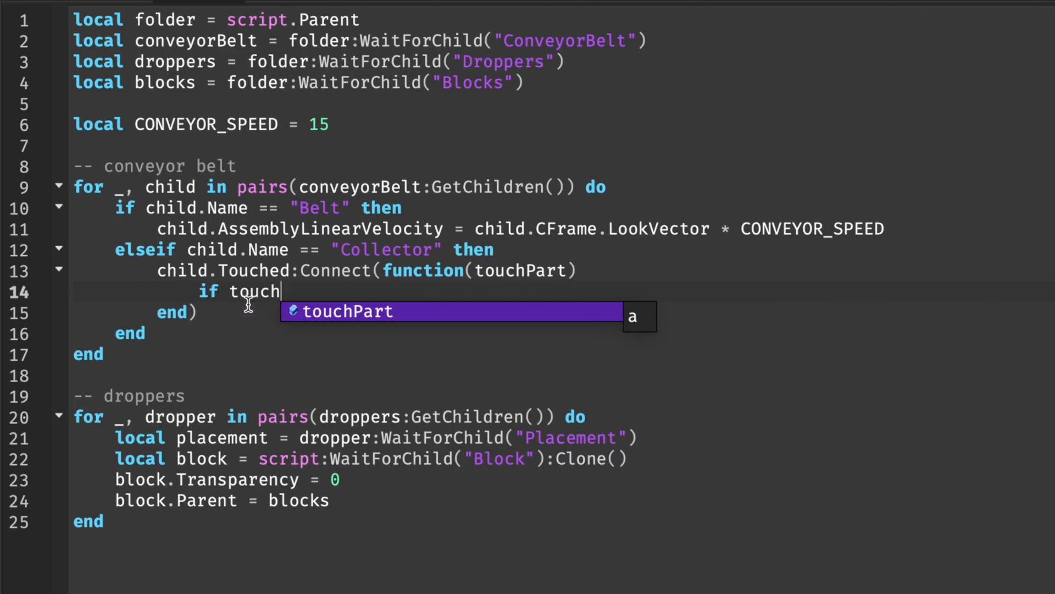
{"action": "type", "text": "Part.Parent == blocks then"}
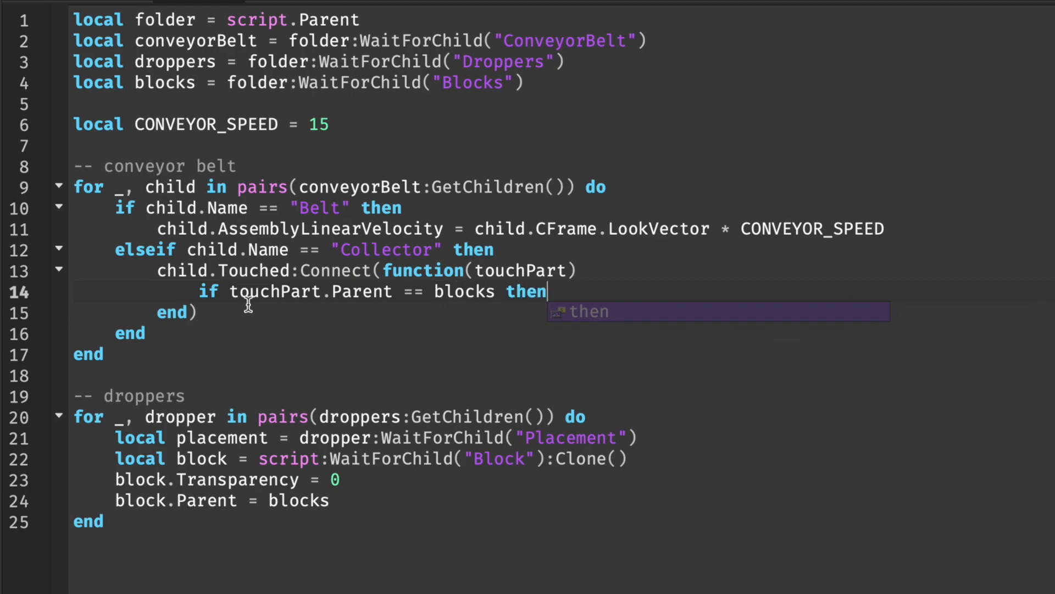
{"action": "key", "text": "Return"}
Inside the blocks condition, call touchPart:Destroy().
{"action": "type", "text": "touchPart:De"}
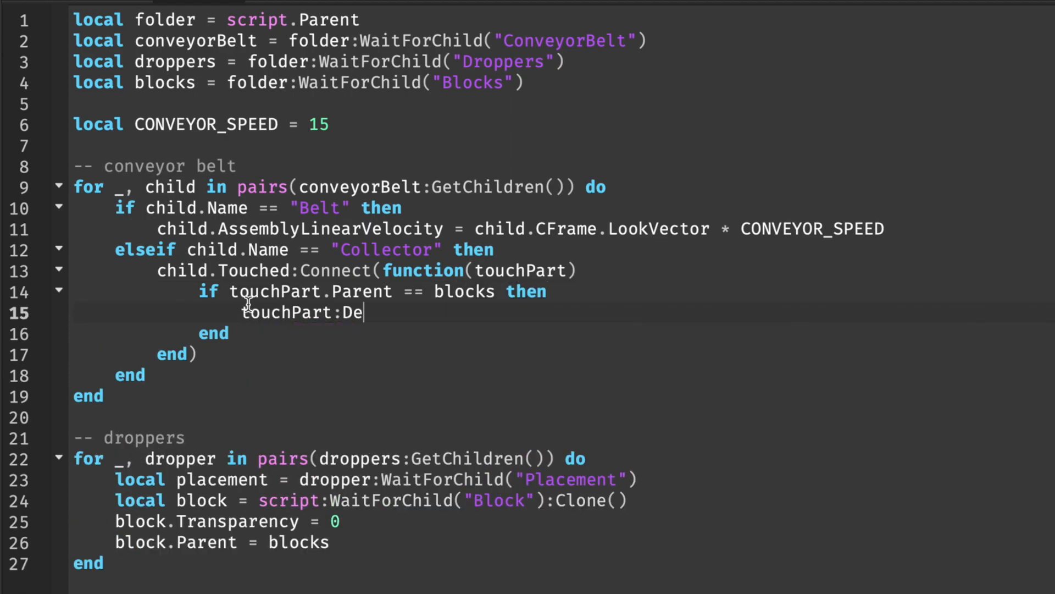
{"action": "type", "text": "story("}
{"action": "key", "text": "Left"}
{"action": "key", "text": "Left"}
{"action": "key", "text": "Left"}
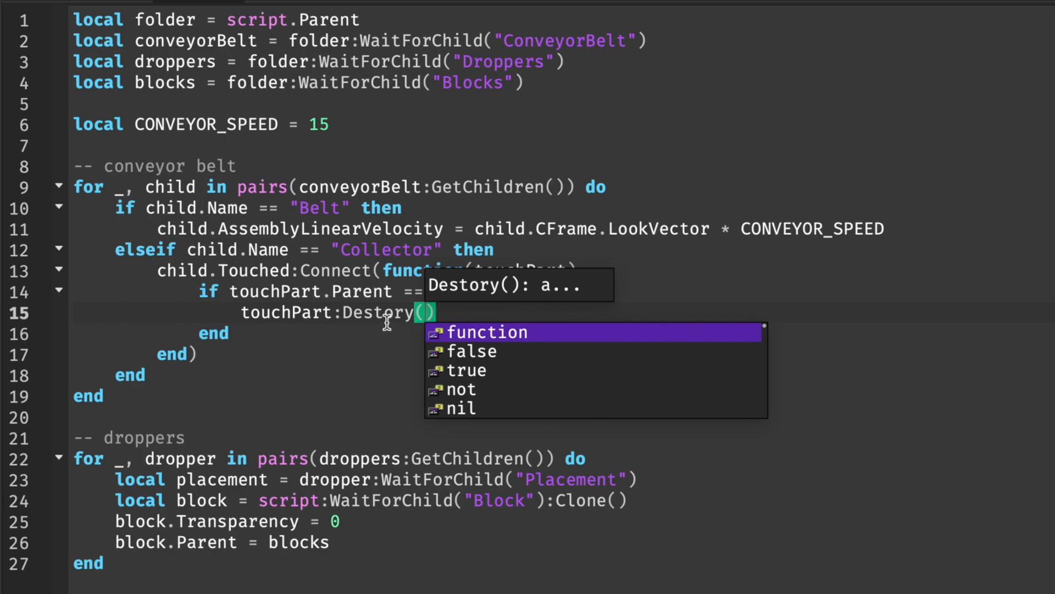
{"action": "key", "text": "BackSpace"}
{"action": "type", "text": "o"}
{"action": "left_click", "coordinate": [405, 396]}
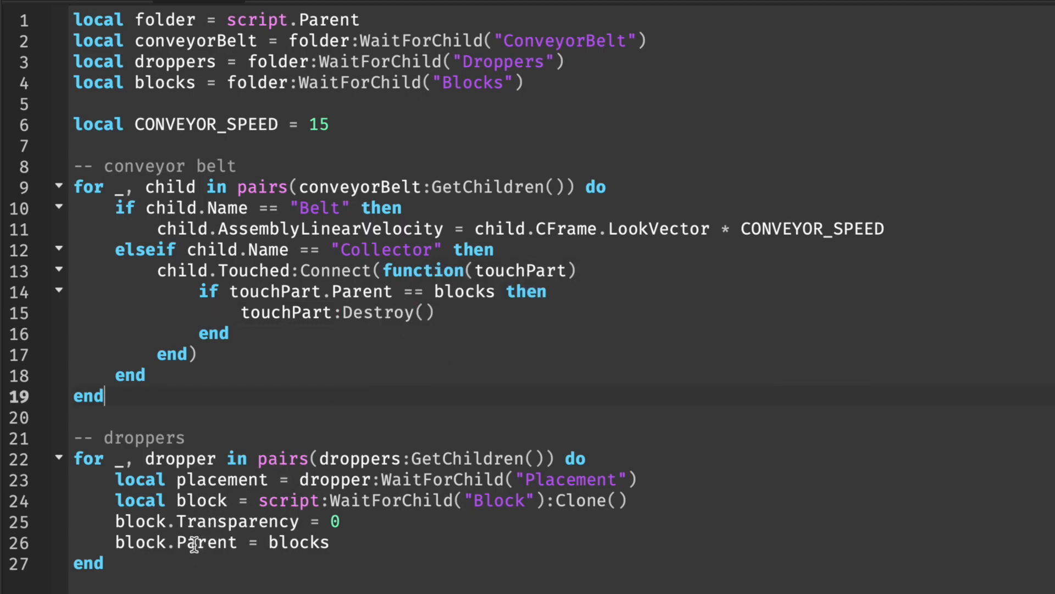
Review where blocks is used in the script, and run the simulation to test block removal at the Collector.
{"action": "left_click", "coordinate": [162, 83]}
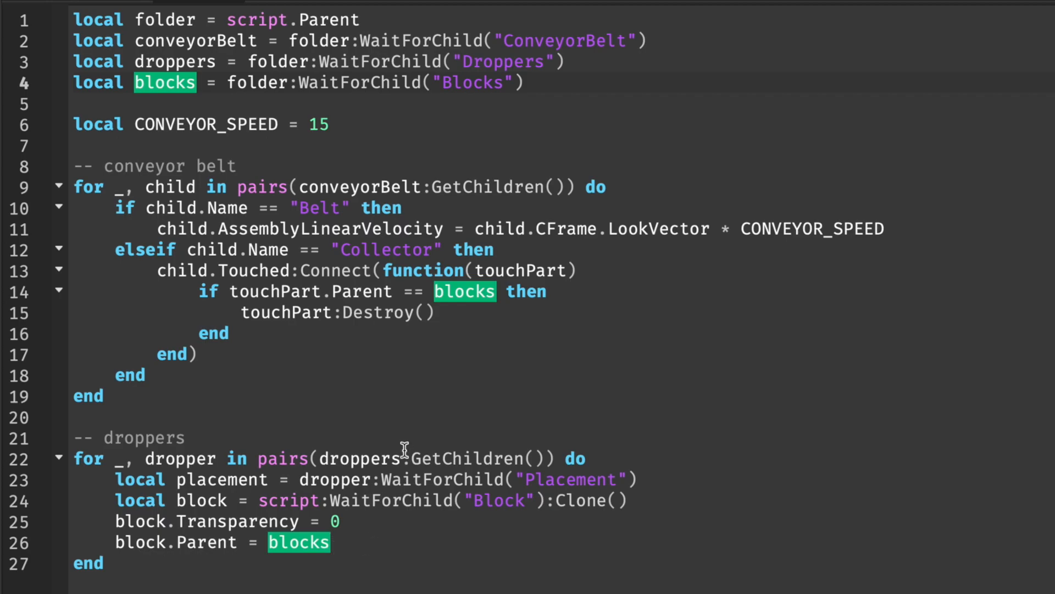
{"action": "left_click", "coordinate": [431, 317]}
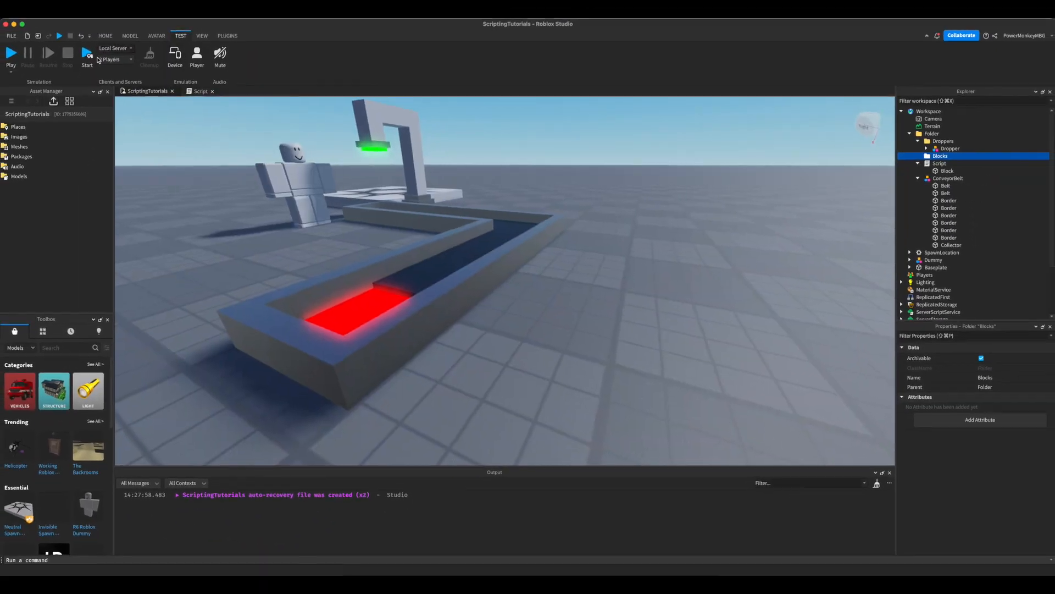
{"action": "left_click", "coordinate": [11, 71]}
{"action": "left_click", "coordinate": [28, 101]}
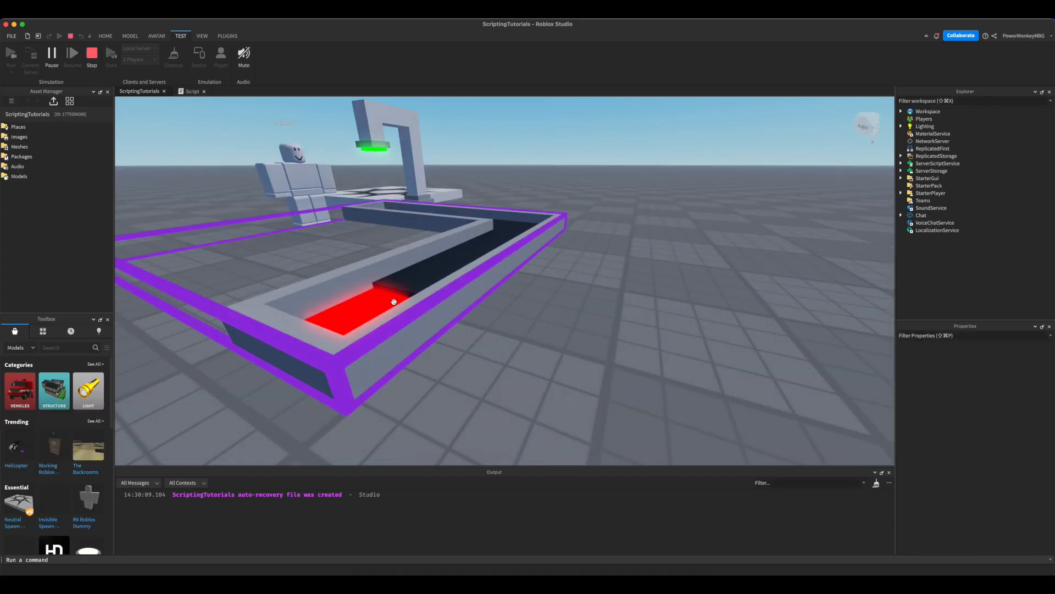
{"action": "left_click", "coordinate": [92, 53]}
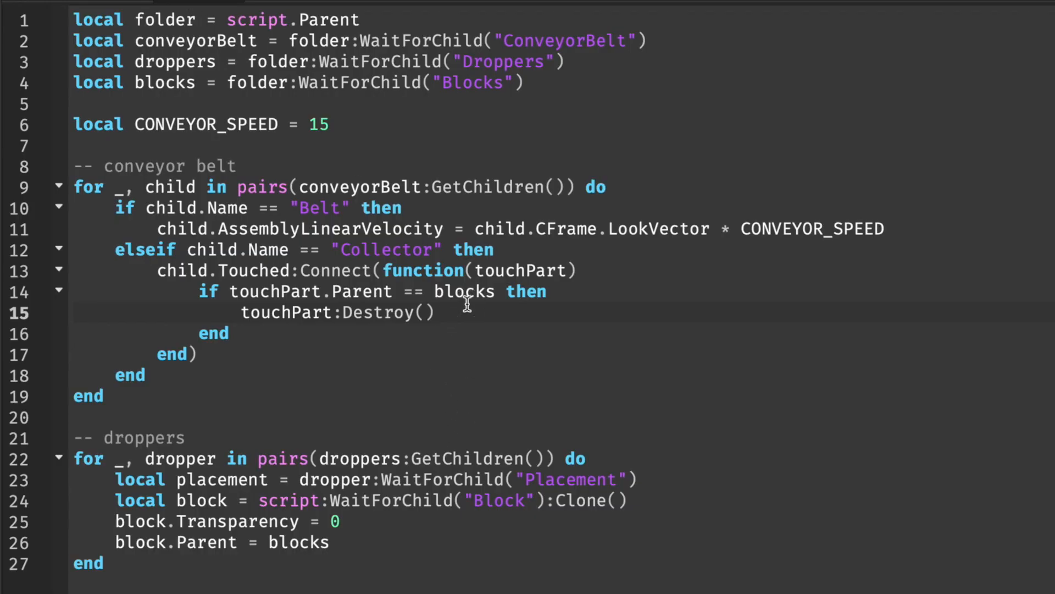
Duplicate the Dropper model to make three droppers and space the copies along the conveyor belt.
{"action": "key", "text": "Return"}
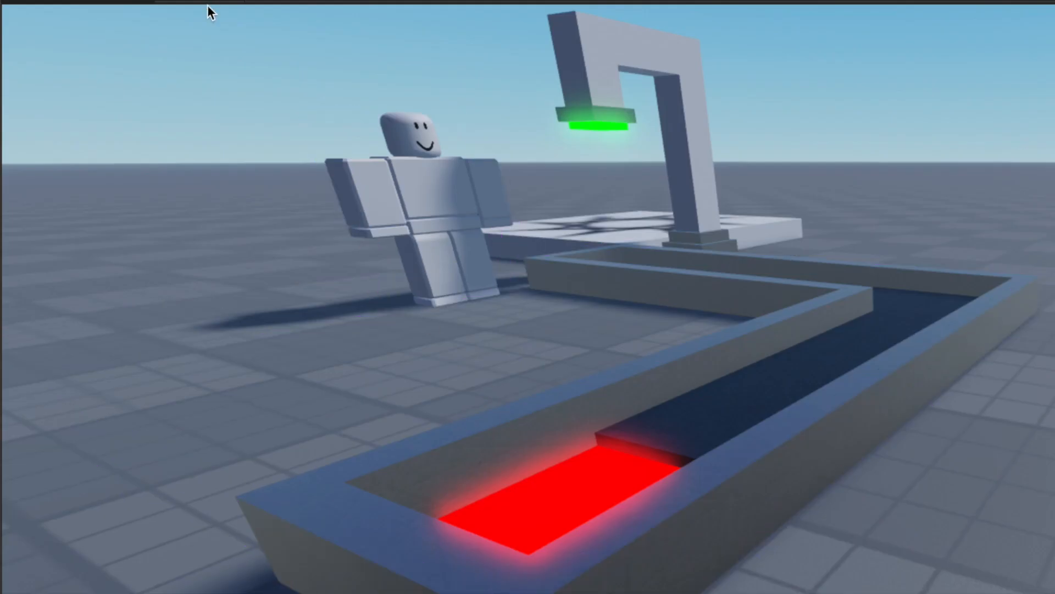
{"action": "left_click", "coordinate": [194, 3]}
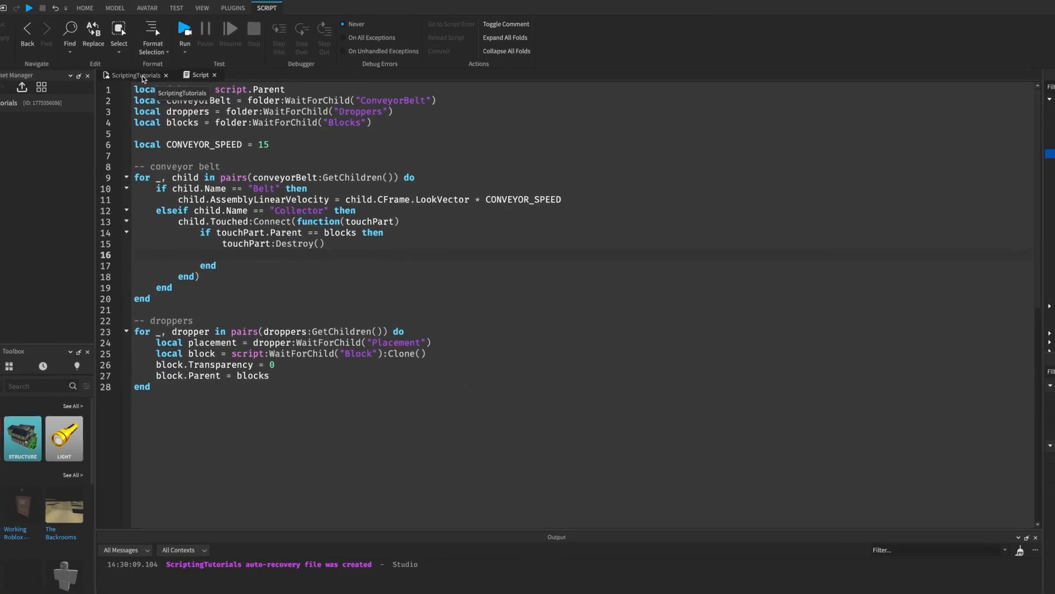
{"action": "left_click", "coordinate": [143, 75]}
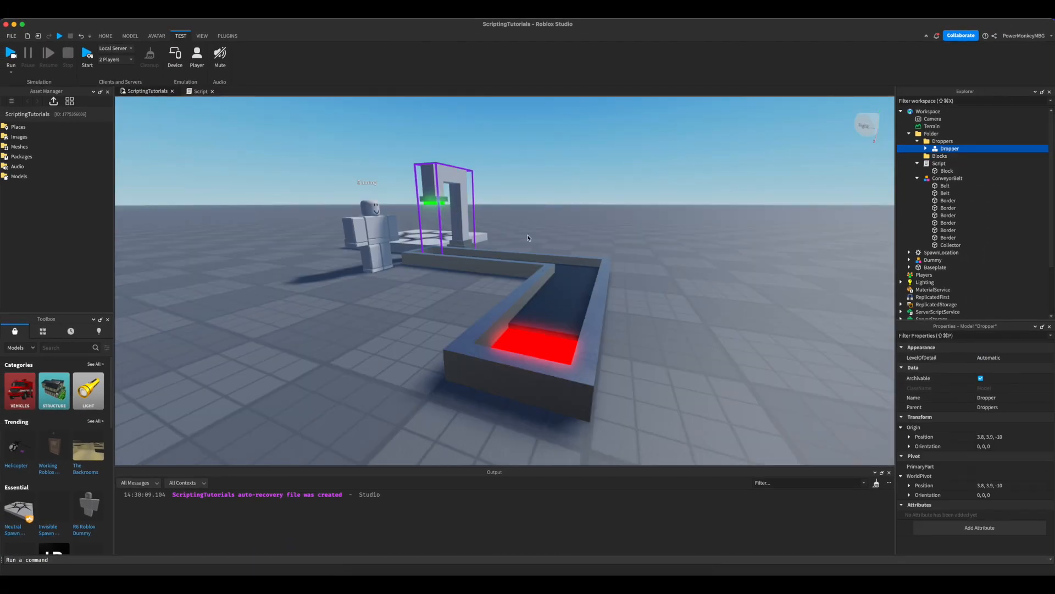
{"action": "left_click", "coordinate": [560, 199]}
{"action": "key", "text": "w"}
{"action": "key", "text": "a"}
{"action": "key", "text": "e"}
{"action": "key", "text": "d"}
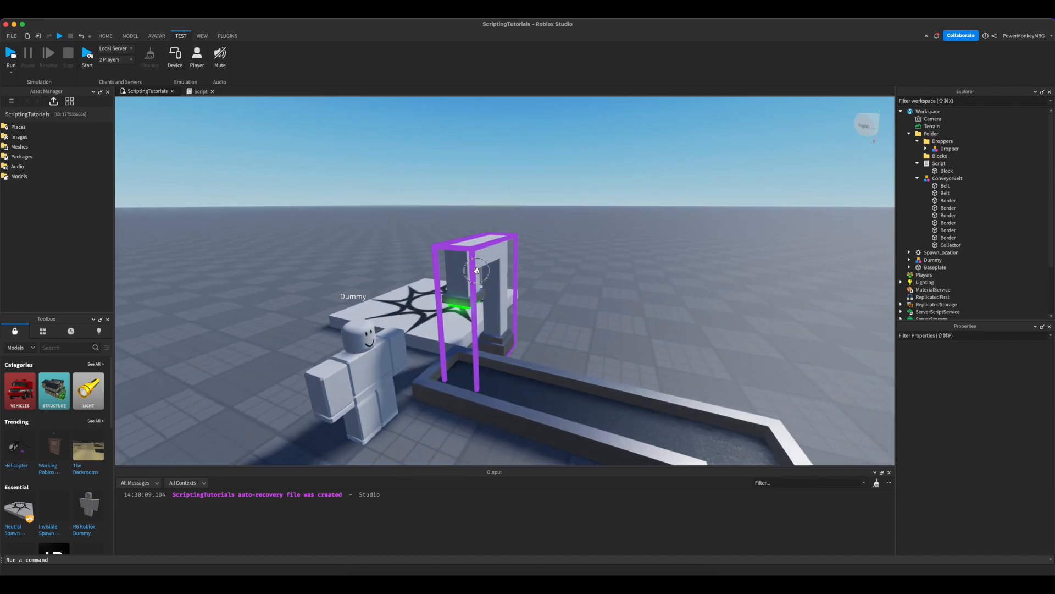
{"action": "left_click", "coordinate": [476, 269]}
{"action": "left_click_drag", "start_coordinate": [522, 312], "coordinate": [681, 338]}
{"action": "key", "text": "ctrl+d"}
{"action": "left_click", "coordinate": [949, 156], "text": "shift"}
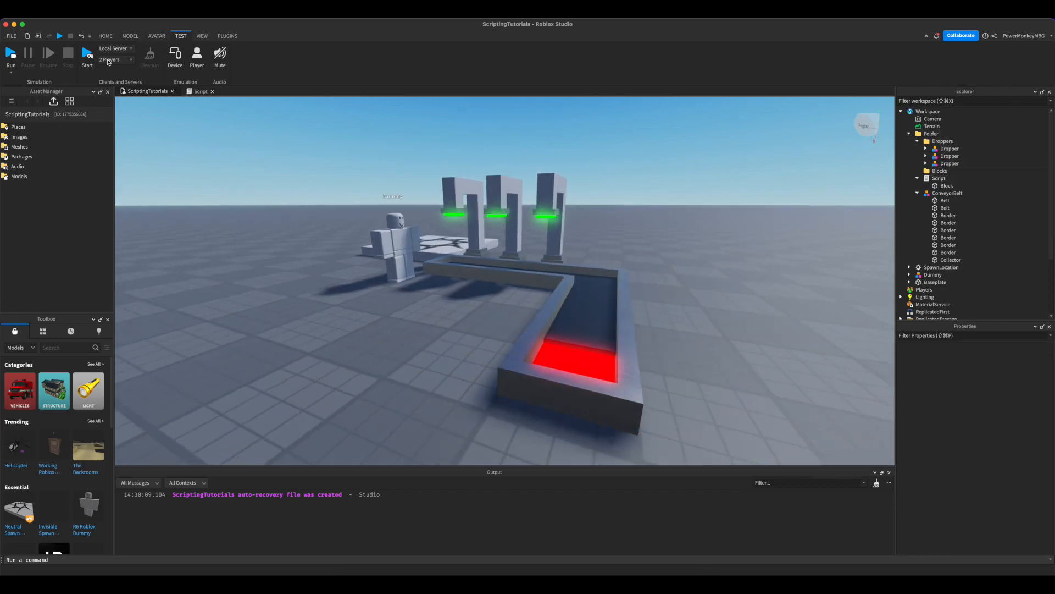
Run the simulation with the three droppers, stop it, and run it again to check where blocks spawn.
{"action": "left_click", "coordinate": [11, 53]}
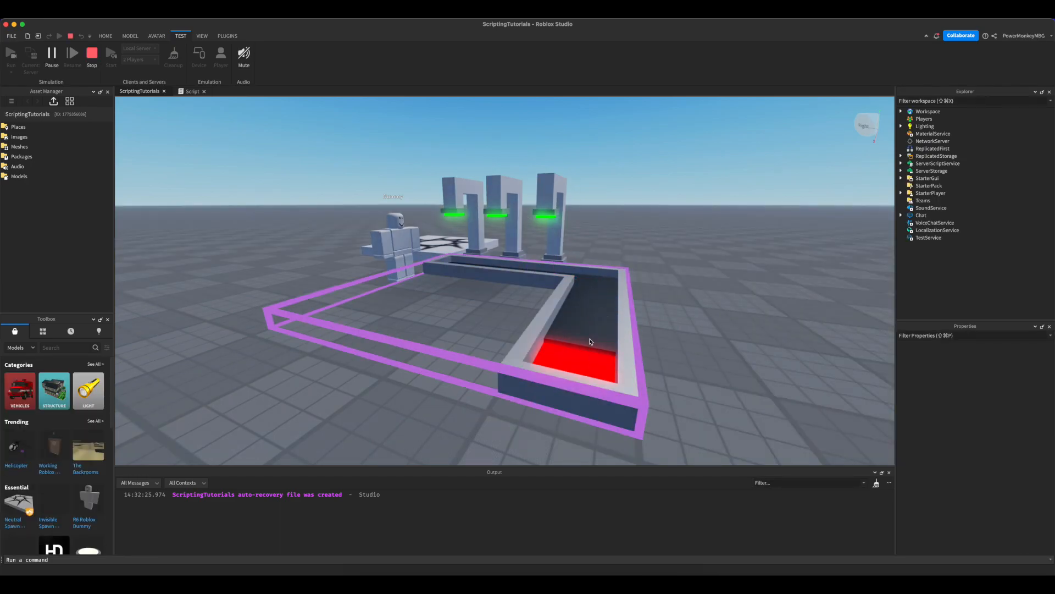
{"action": "key", "text": "shift+F5"}
{"action": "left_click", "coordinate": [557, 237]}
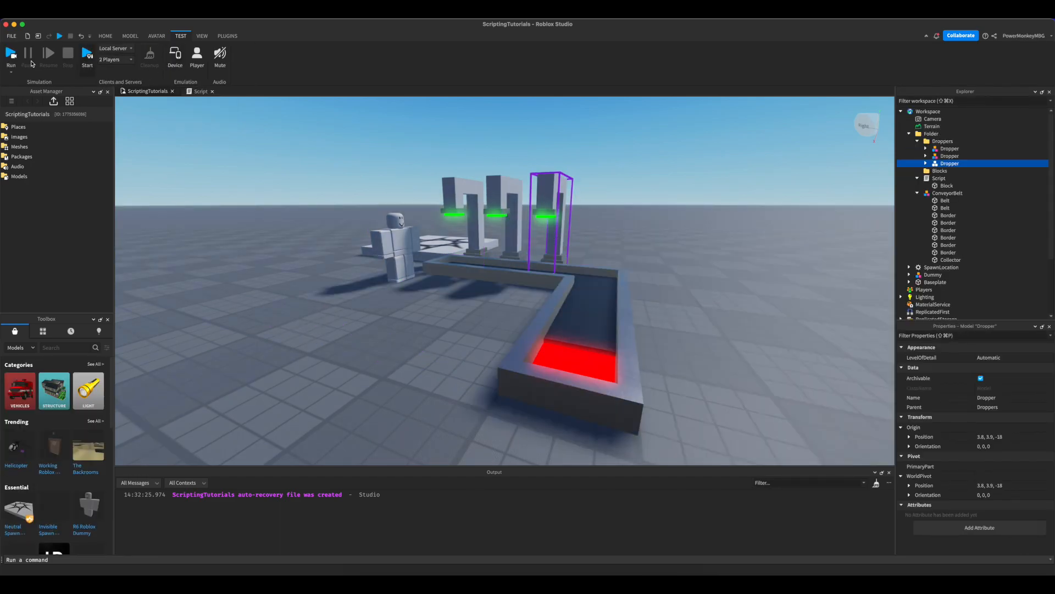
{"action": "left_click", "coordinate": [11, 54]}
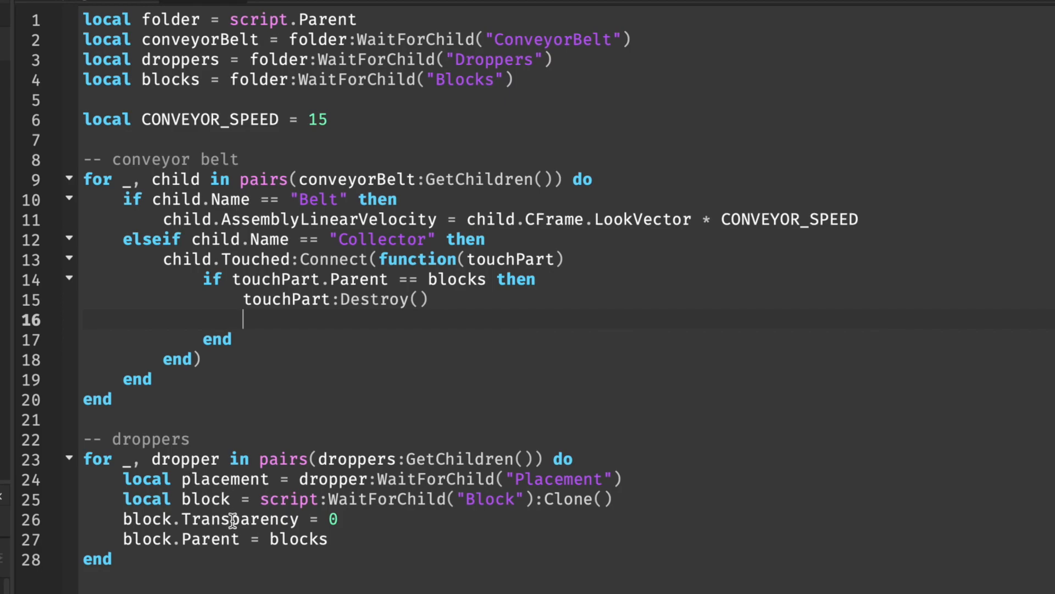
In the droppers loop, add block:PivotTo(placement.CFrame) on a new line below block.Transparency = 0.
{"action": "left_click", "coordinate": [689, 484]}
{"action": "double_click", "coordinate": [226, 479]}
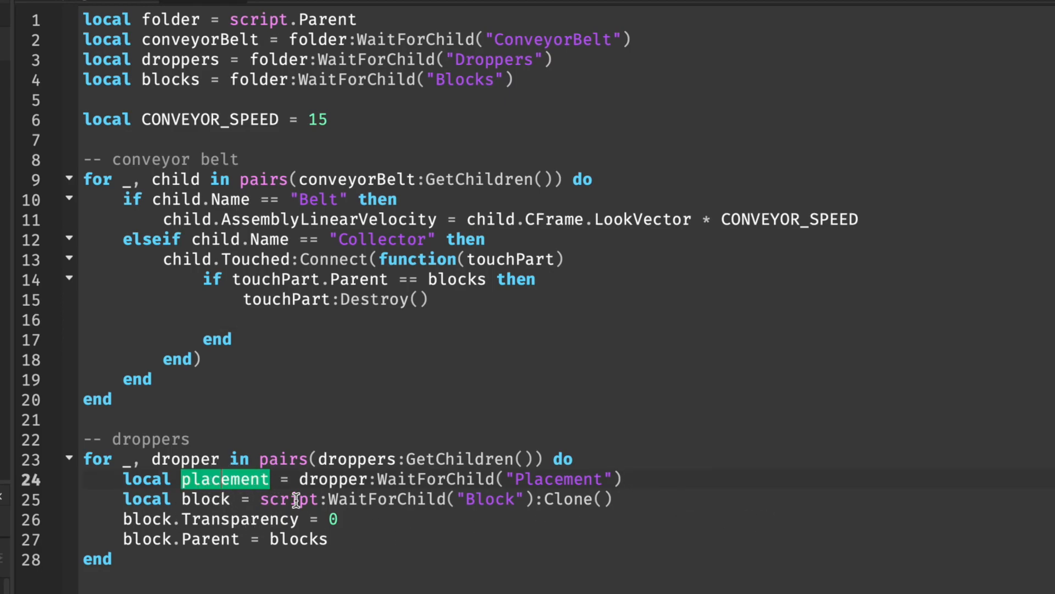
{"action": "left_click", "coordinate": [464, 521]}
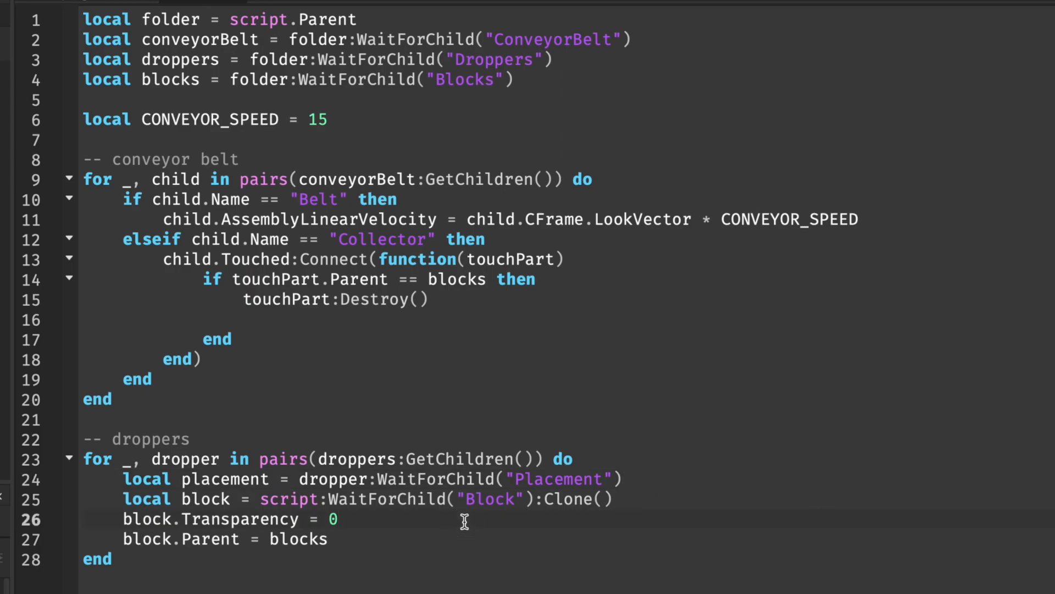
{"action": "key", "text": "Return"}
{"action": "type", "text": "block:Pi"}
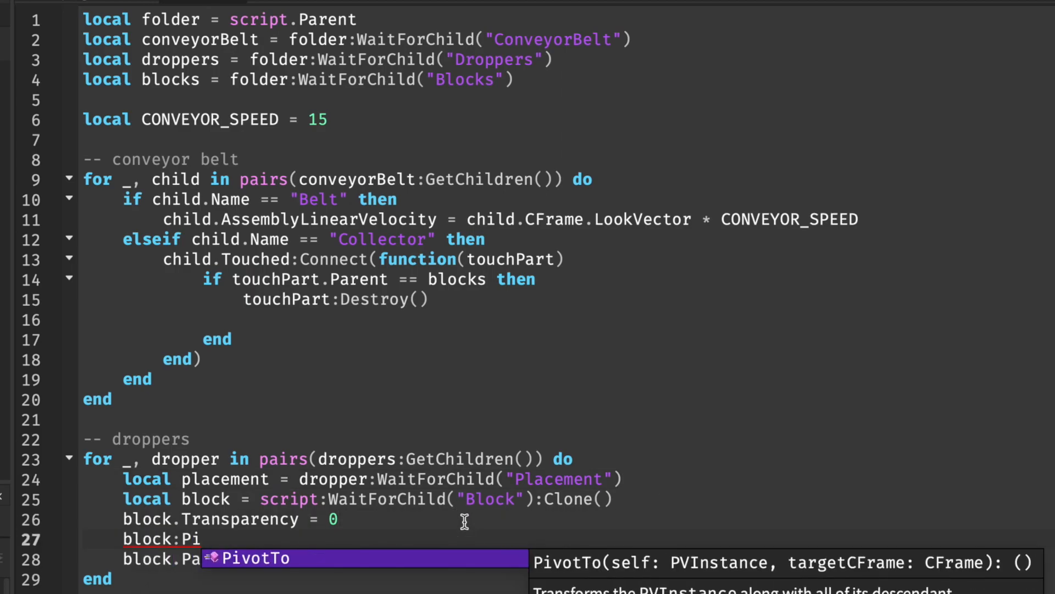
{"action": "key", "text": "Tab"}
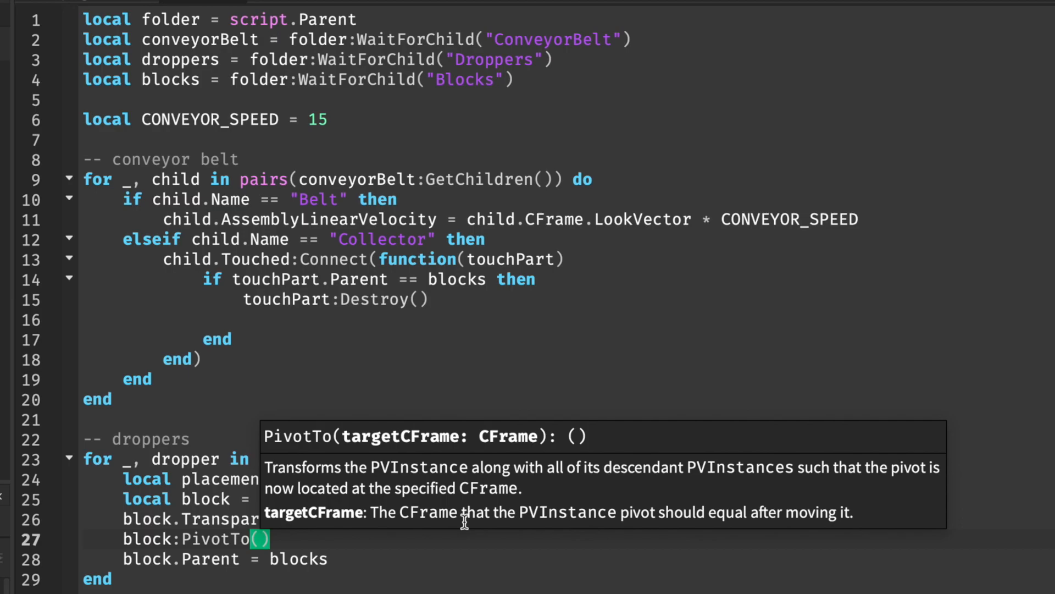
{"action": "type", "text": "placement.CF"}
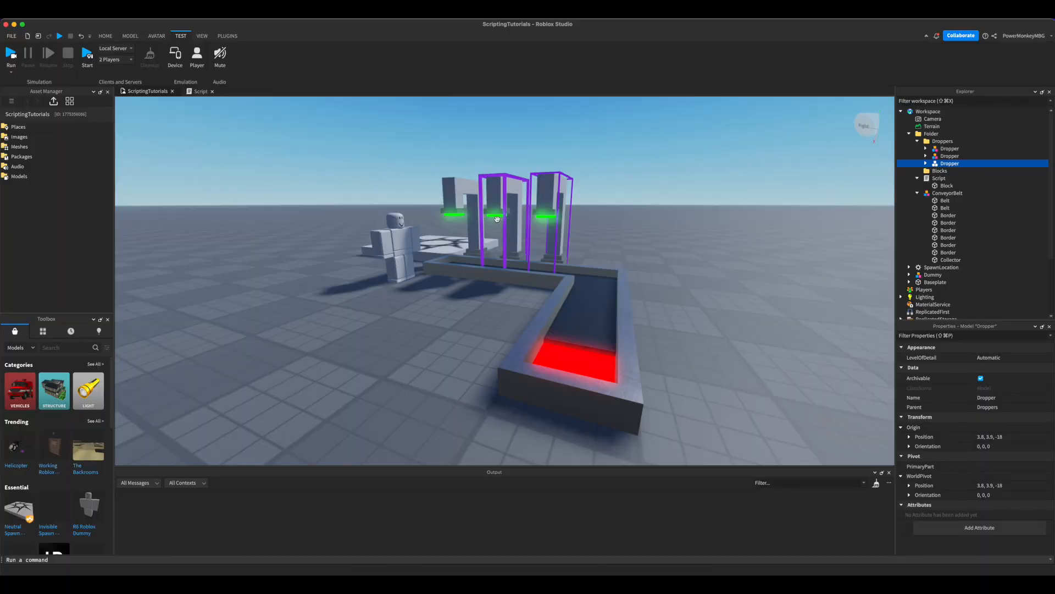
Inspect the middle dropper's placement part, run the simulation to test the block positions, and stop it.
{"action": "left_click", "coordinate": [495, 222]}
{"action": "left_click", "coordinate": [715, 210]}
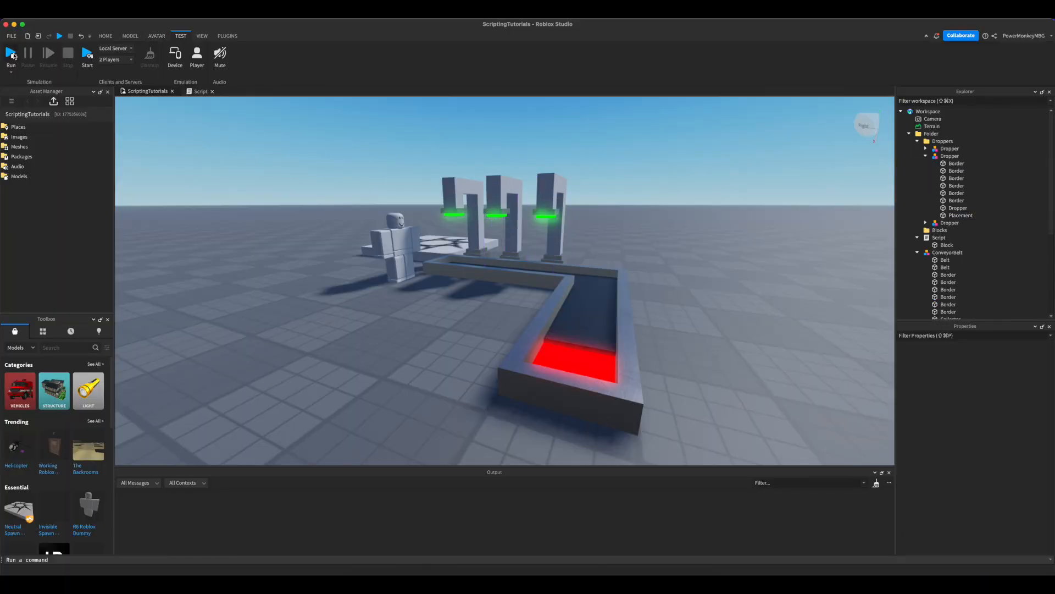
{"action": "left_click", "coordinate": [12, 55]}
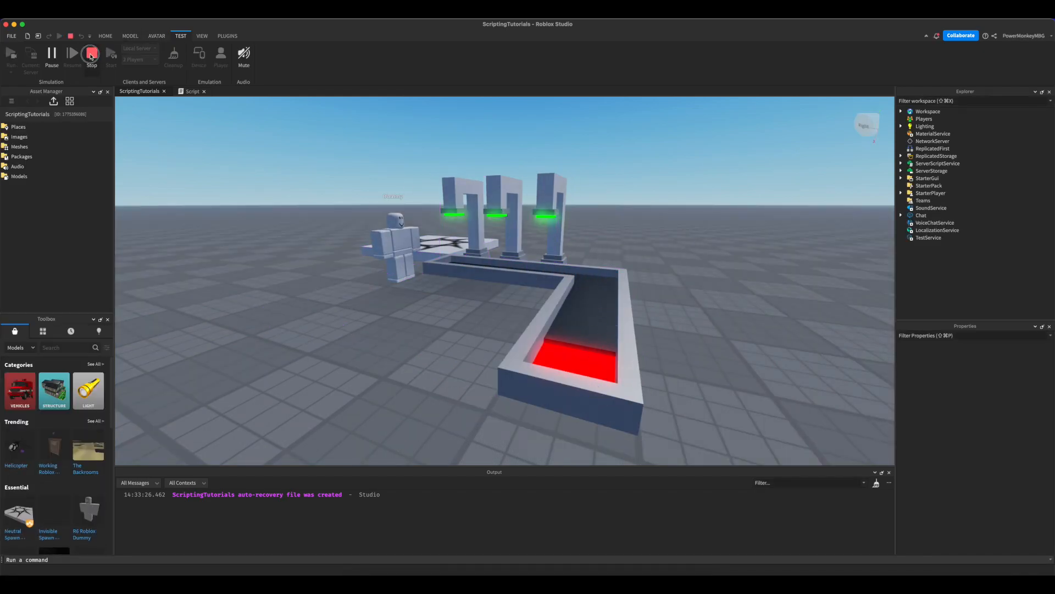
{"action": "left_click", "coordinate": [91, 57]}
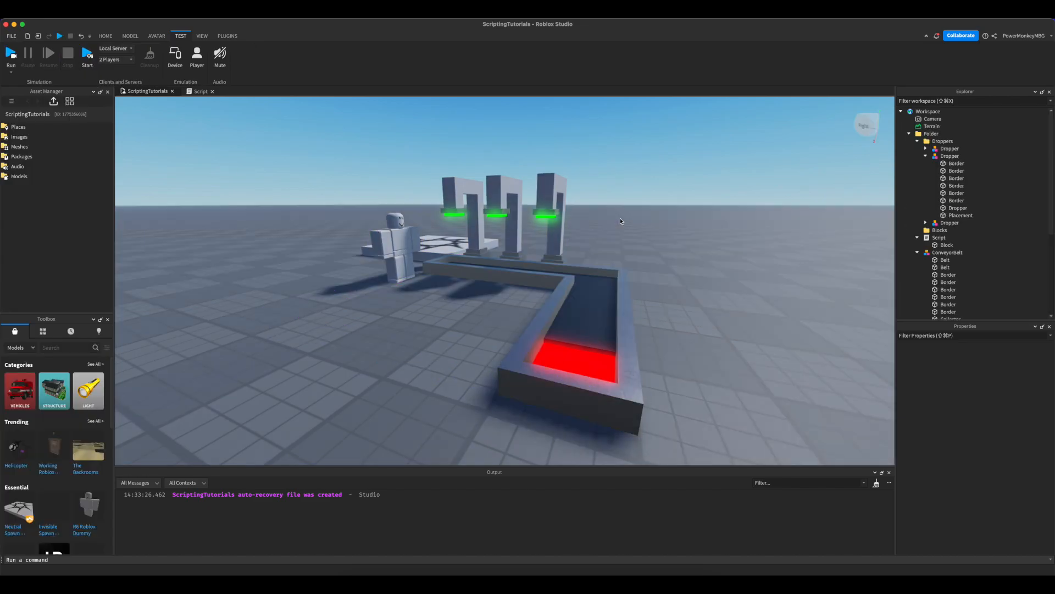
Wrap the whole droppers for loop in a while wait(5) do loop, indenting it inside.
{"action": "left_click", "coordinate": [203, 94]}
{"action": "left_click_drag", "start_coordinate": [113, 580], "coordinate": [49, 462]}
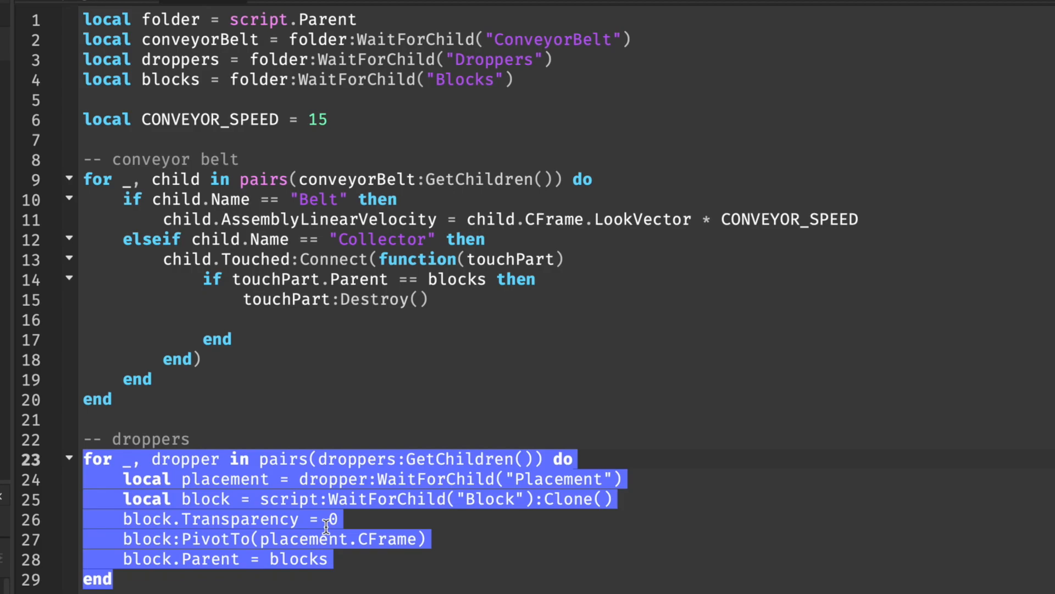
{"action": "key", "text": "BackSpace"}
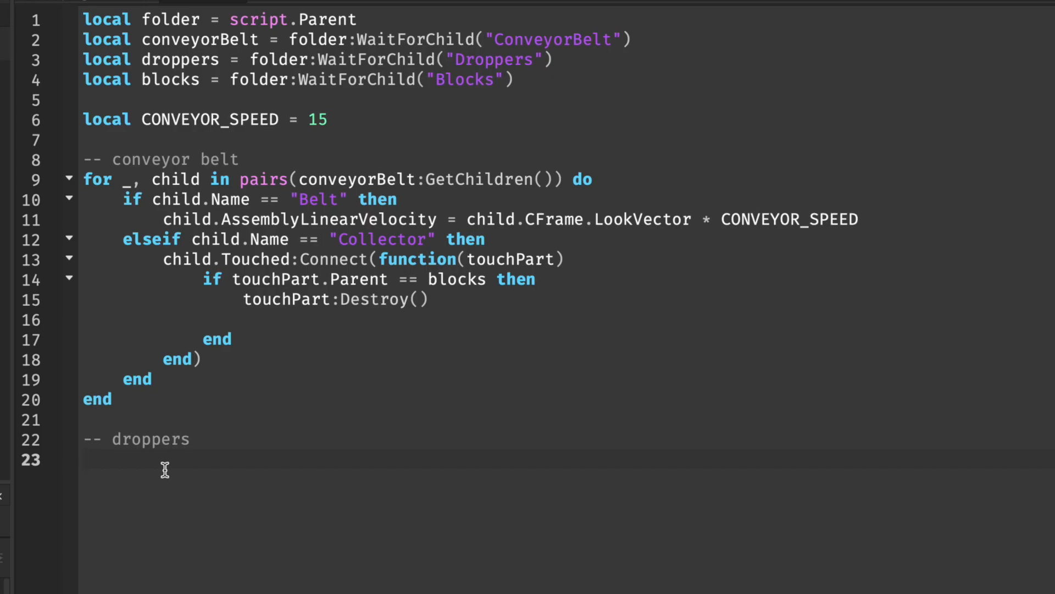
{"action": "type", "text": "while "}
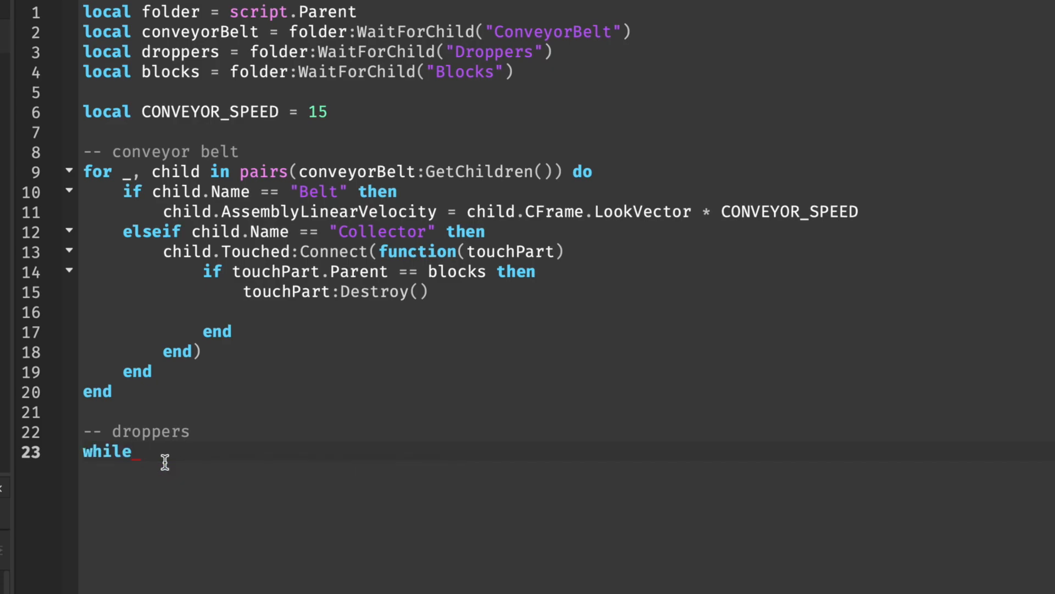
{"action": "type", "text": "wait(5"}
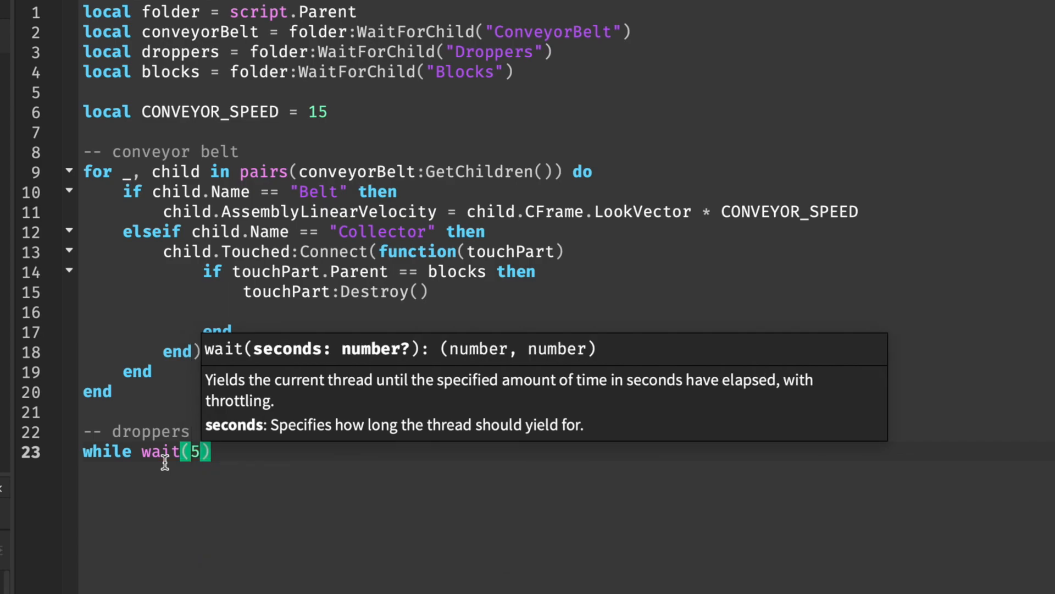
{"action": "type", "text": ") do"}
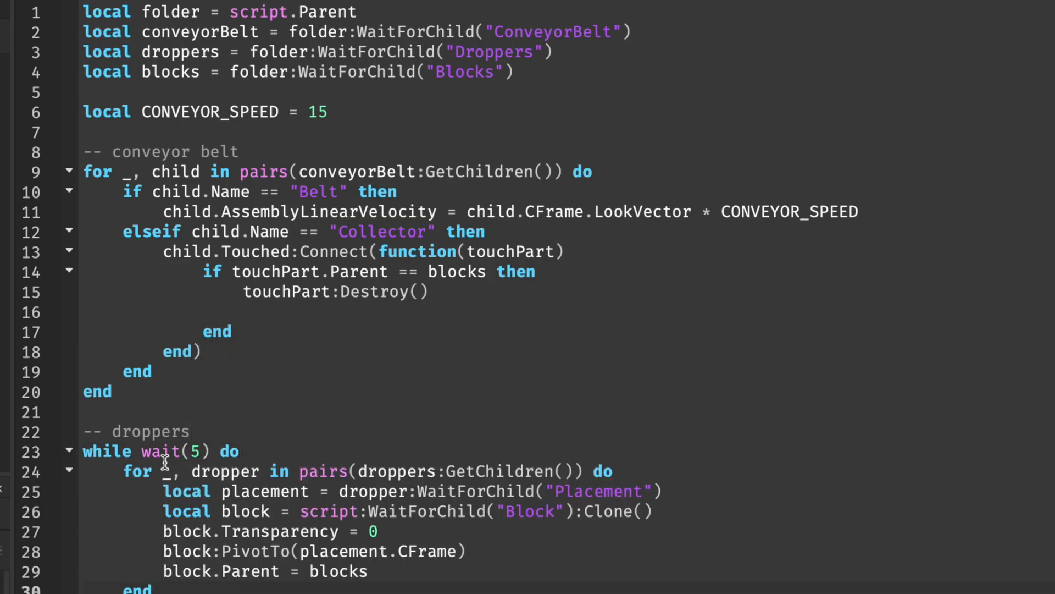
{"action": "left_click_drag", "start_coordinate": [123, 471], "coordinate": [240, 588]}
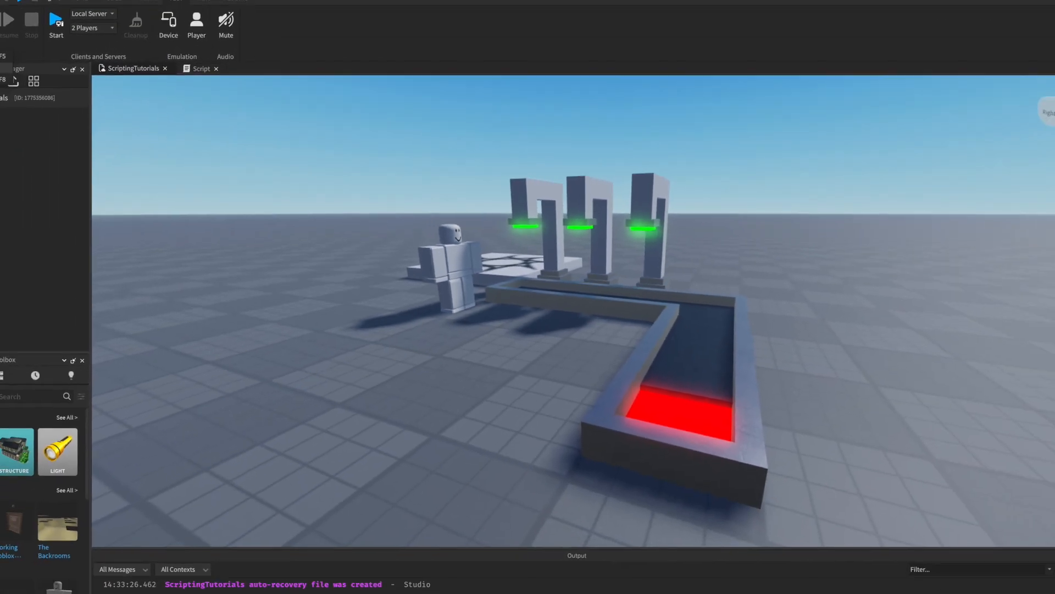
Start a Play test and walk the character around the conveyor to watch blocks drop, travel and reach the Collector.
{"action": "left_click", "coordinate": [4, 67]}
{"action": "left_click", "coordinate": [15, 79]}
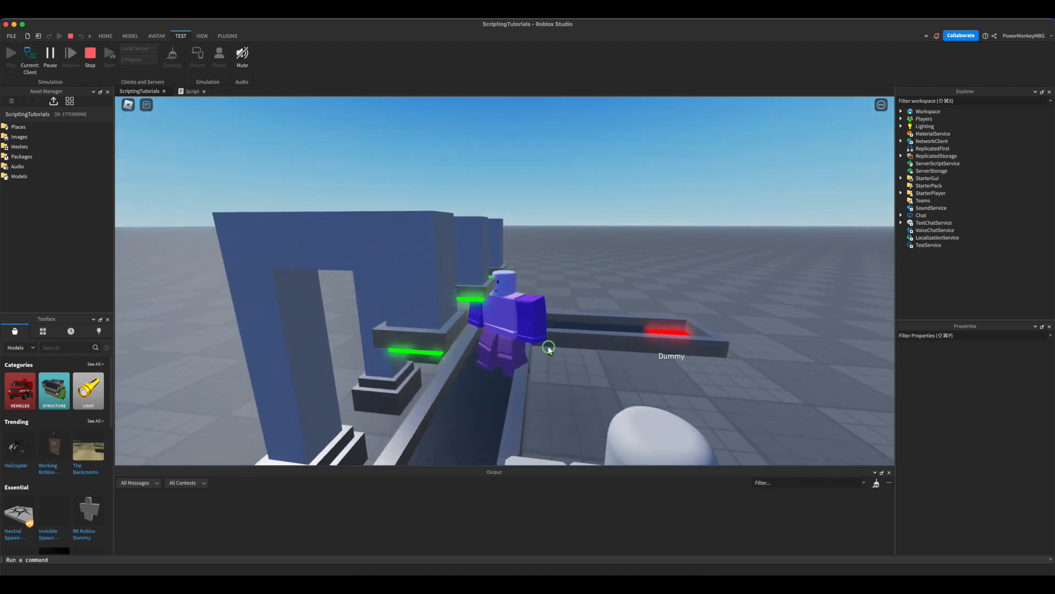
{"action": "key", "text": "w"}
{"action": "right_click_drag", "start_coordinate": [549, 350], "coordinate": [550, 350]}
{"action": "key", "text": "s"}
{"action": "key", "text": "w"}
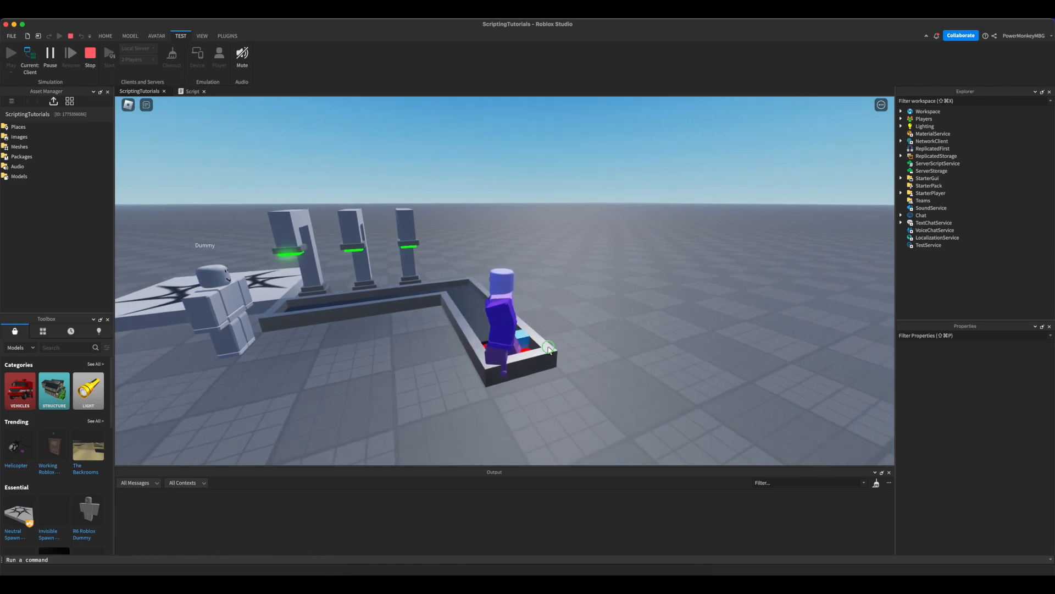
{"action": "right_click_drag", "start_coordinate": [549, 350], "coordinate": [548, 348]}
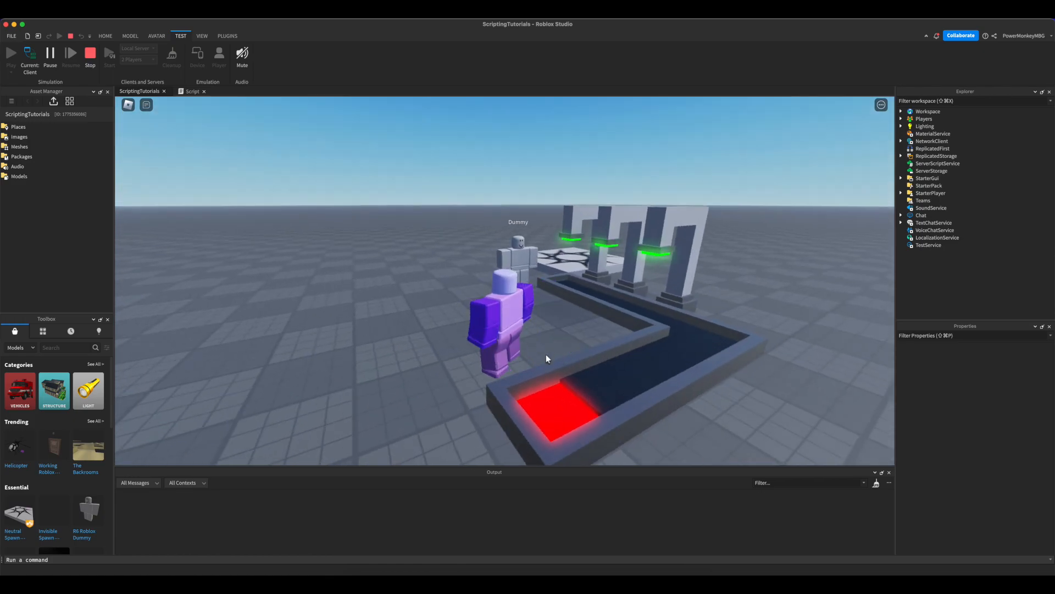
{"action": "key", "text": "d"}
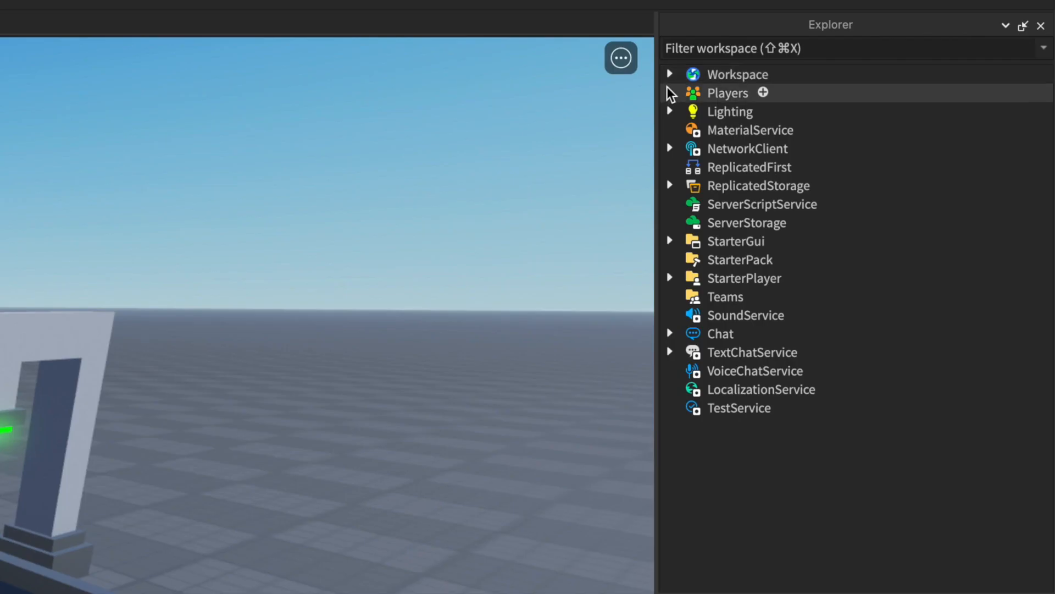
Expand Workspace, its Folder and the Blocks folder to check the spawned blocks during the Play test.
{"action": "left_click", "coordinate": [669, 75]}
{"action": "left_click", "coordinate": [689, 130]}
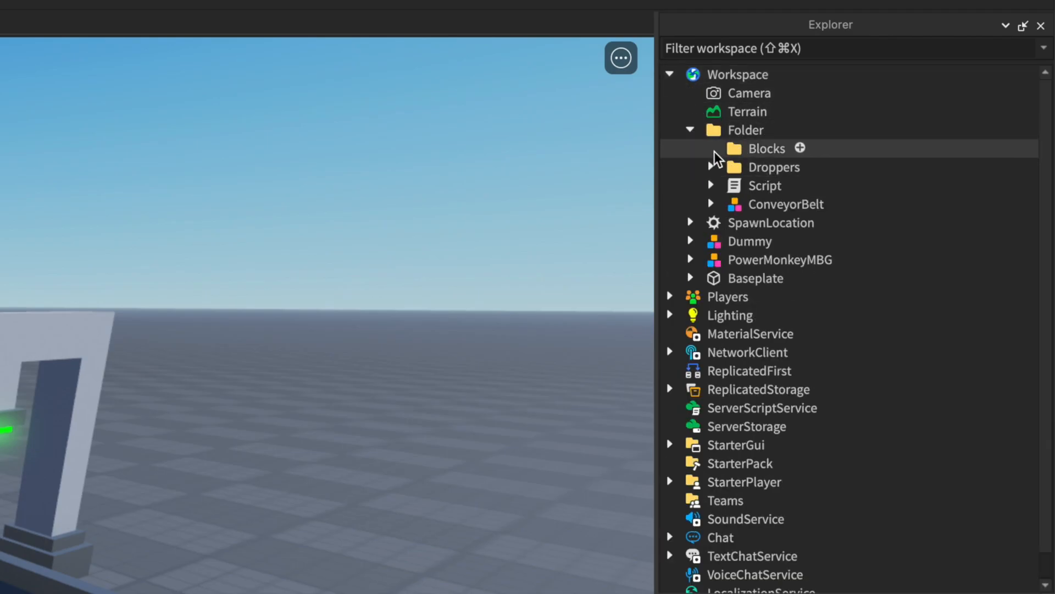
{"action": "left_click", "coordinate": [712, 149]}
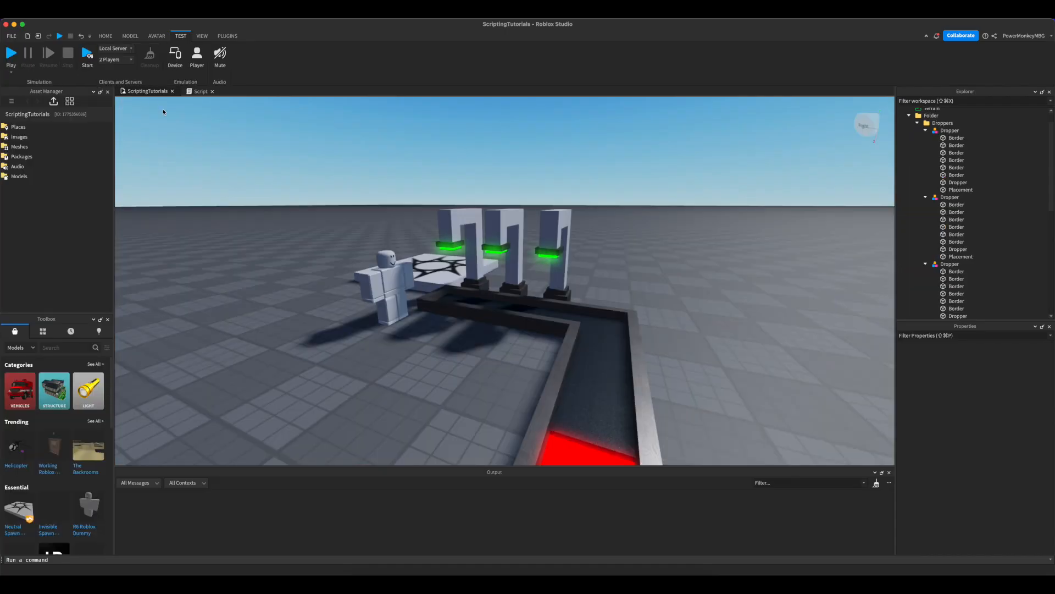
{"action": "key", "text": "s"}
{"action": "key", "text": "a"}
{"action": "key", "text": "q"}
{"action": "key", "text": "d"}
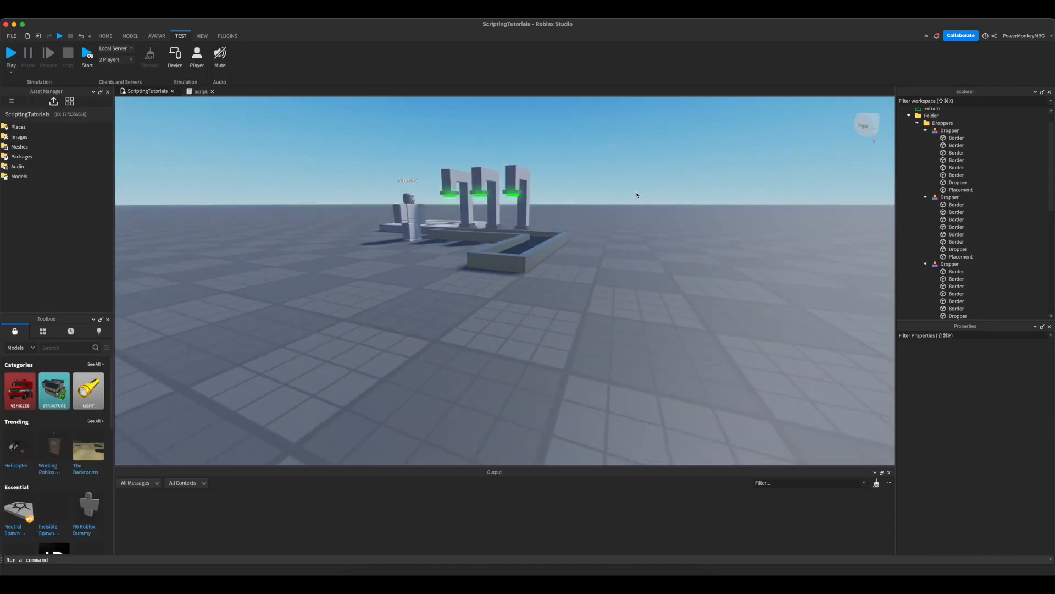
{"action": "key", "text": "w"}
{"action": "key", "text": "e"}
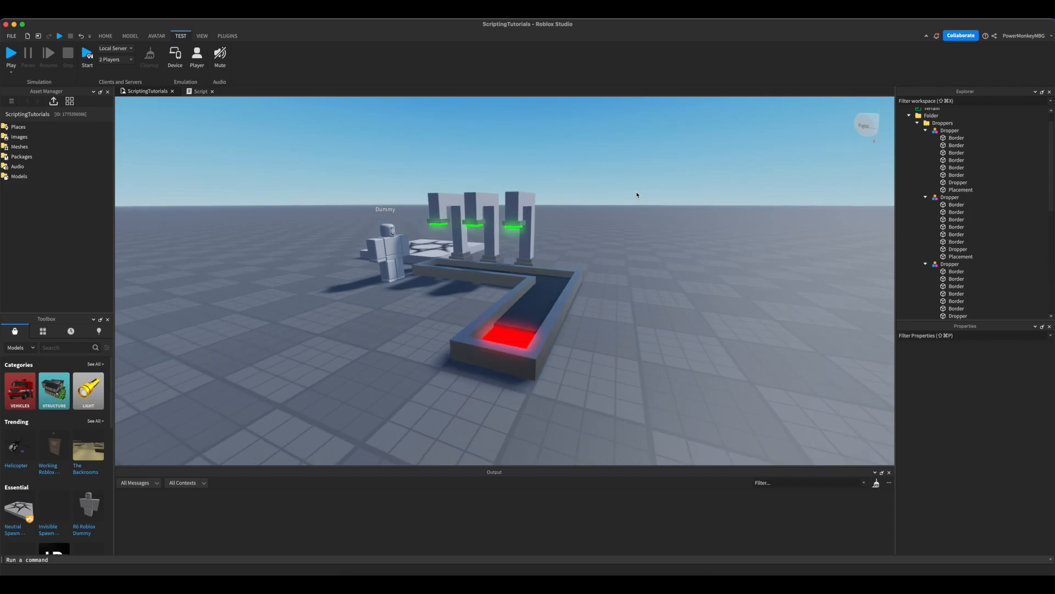